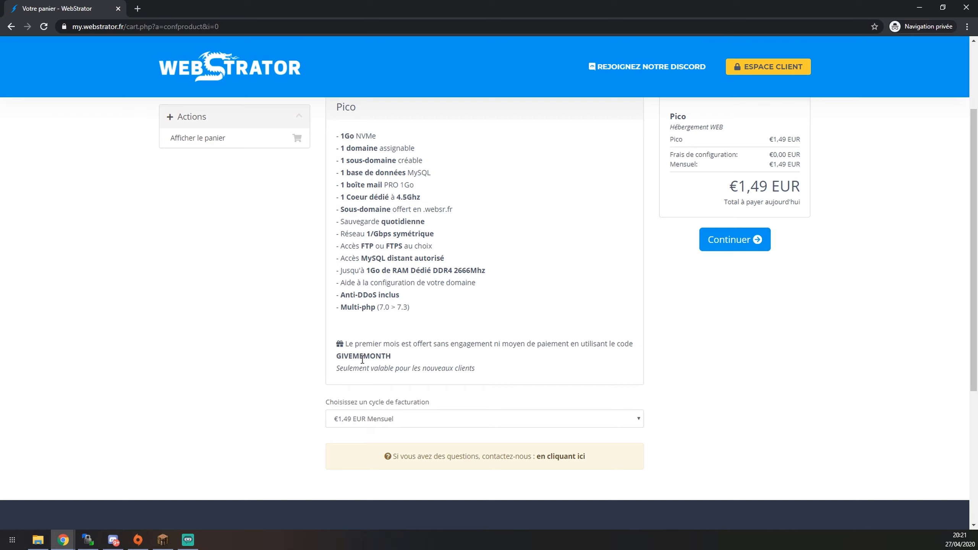
Copy the GIVEMEMONTH promo code from the Pico plan page.
left_click_drag(359, 348, 410, 347)
double_click(389, 358)
right_click(350, 352)
left_click(370, 362)
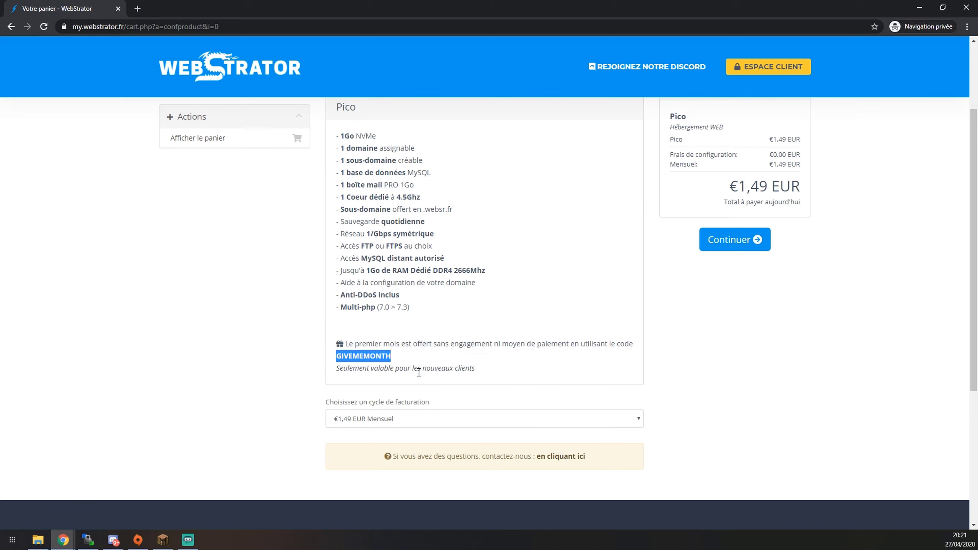
Continue to the cart with the Pico hosting plan.
scroll(461, 392, "down", 5)
scroll(739, 270, "up", 4)
left_click(734, 208)
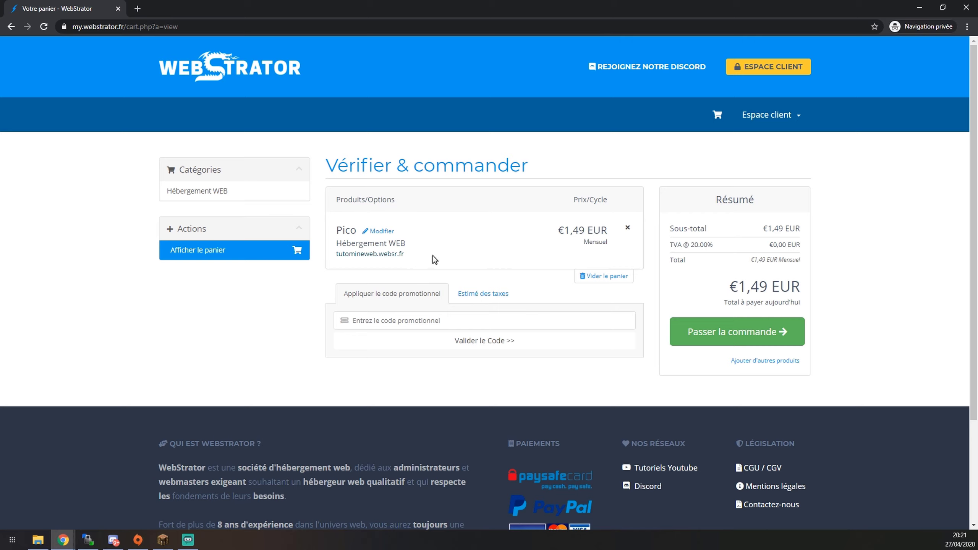
Paste and apply the GIVEMEMONTH code so the order total drops to €0,00.
right_click(415, 321)
left_click(382, 359)
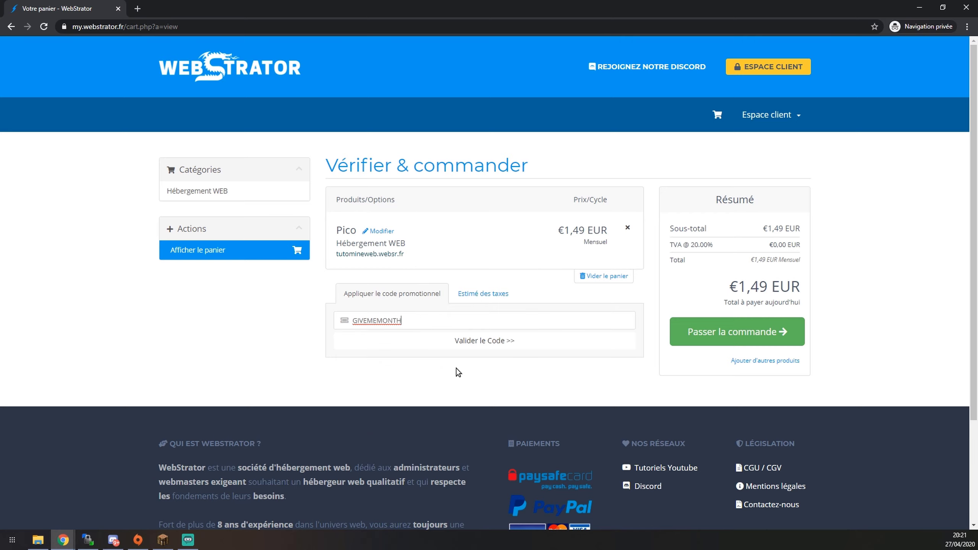
left_click(474, 350)
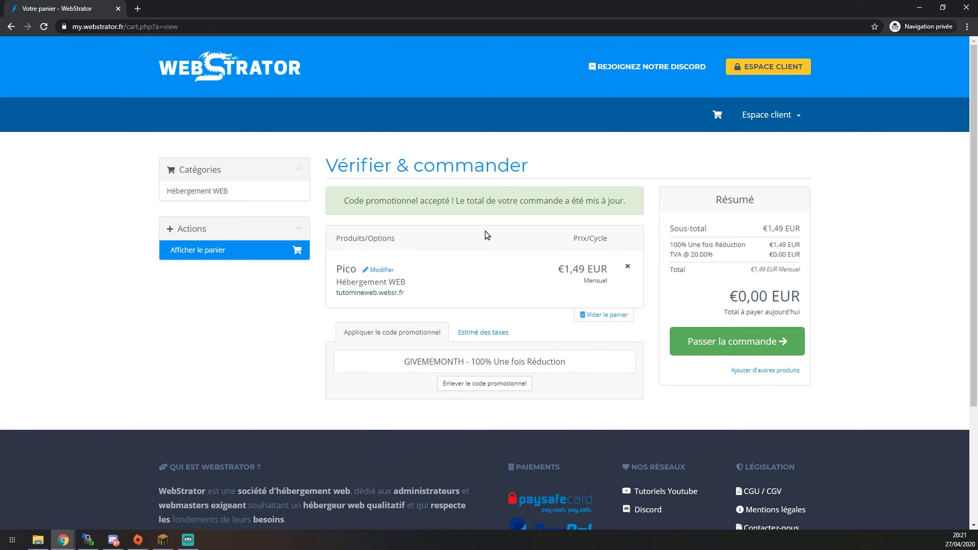
left_click_drag(738, 297, 795, 297)
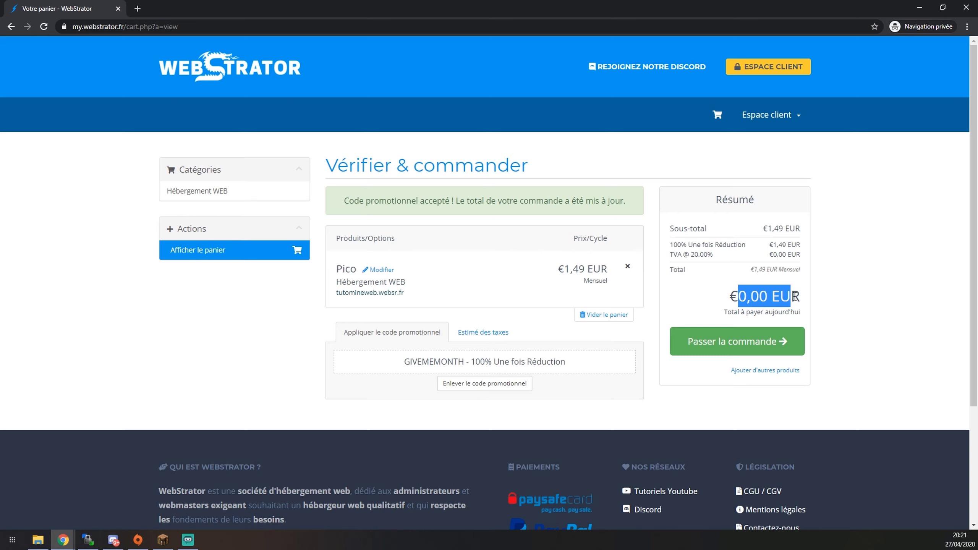
left_click(796, 296)
Proceed to checkout and fill in the new account form, including its password.
left_click(725, 349)
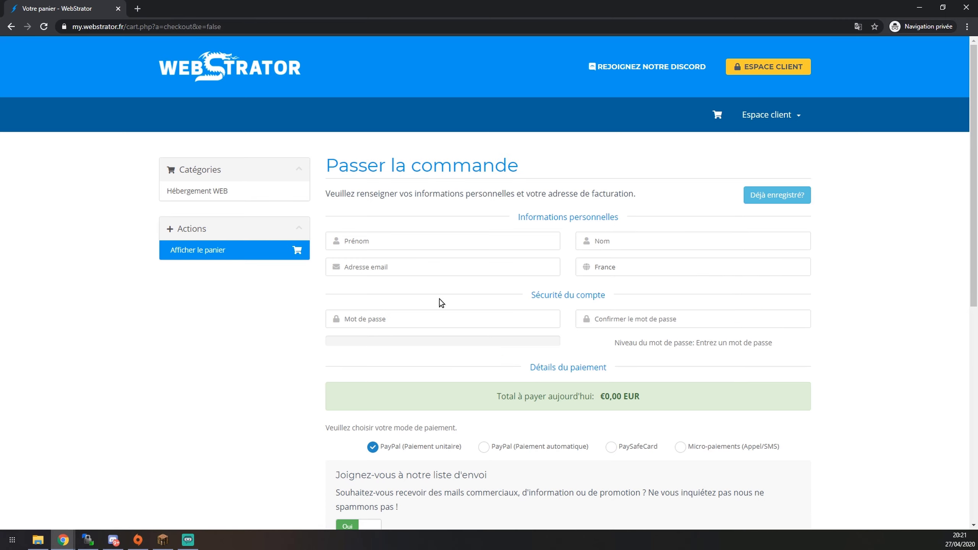
scroll(580, 346, "down", 1)
left_click(138, 8)
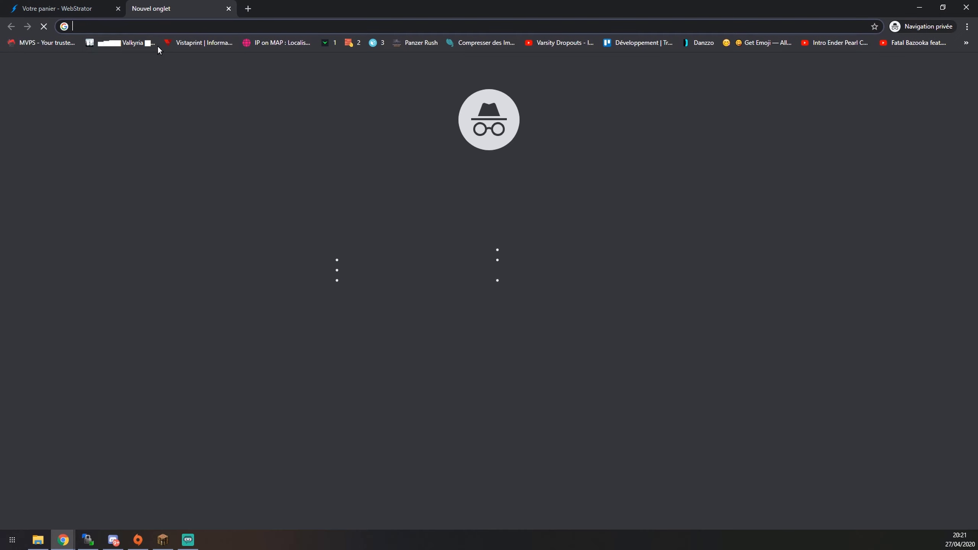
left_click_drag(166, 8, 0, 223)
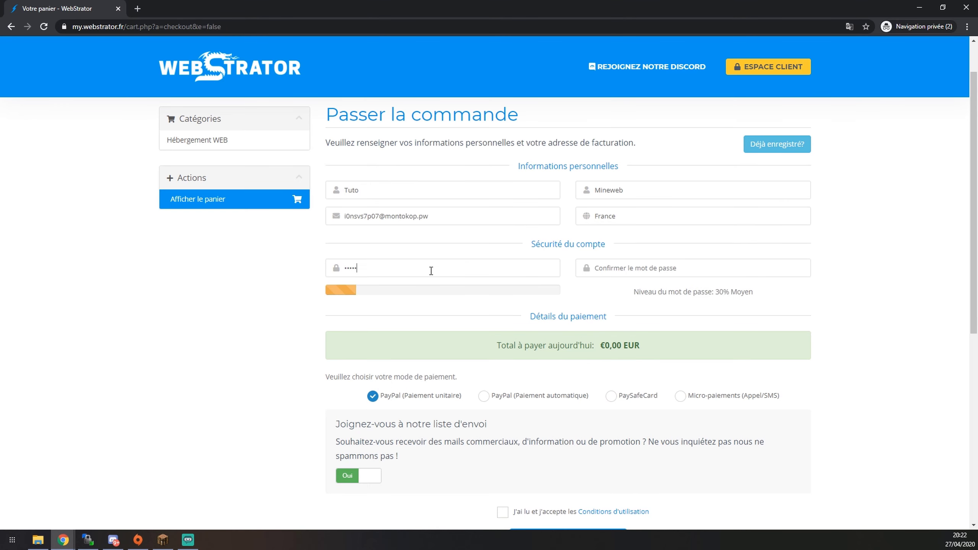
type("xxxxxxxx")
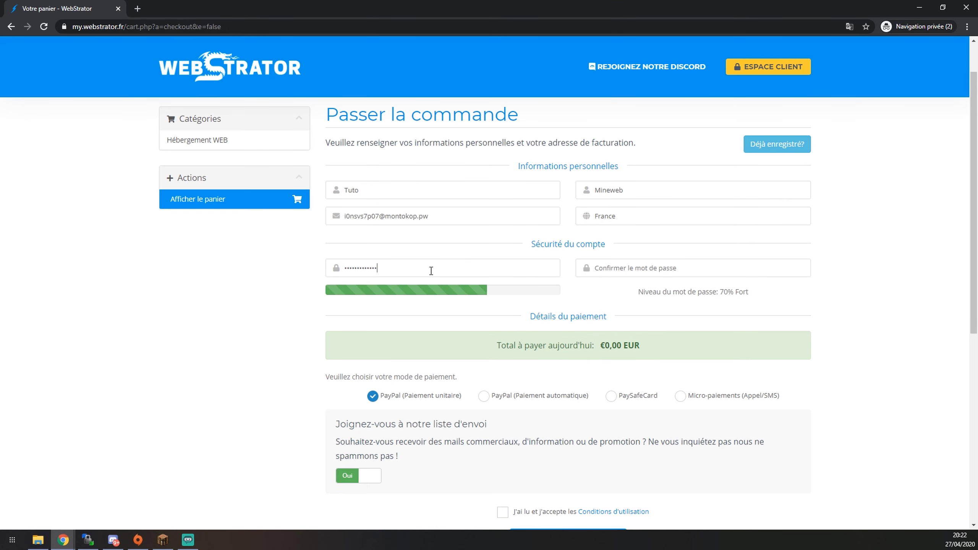
type("x")
left_click(648, 270)
type("x")
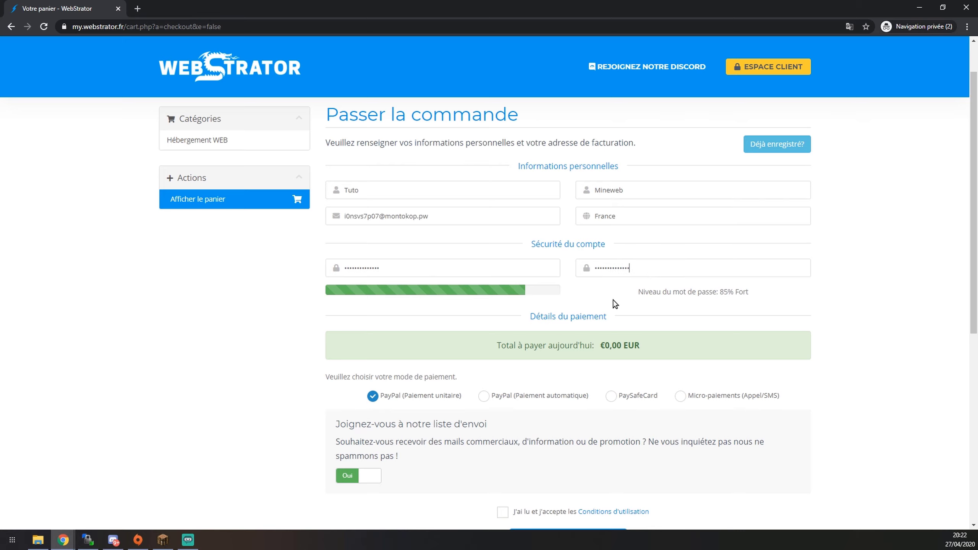
Accept the terms of use and place the €0,00 order.
scroll(612, 300, "down", 3)
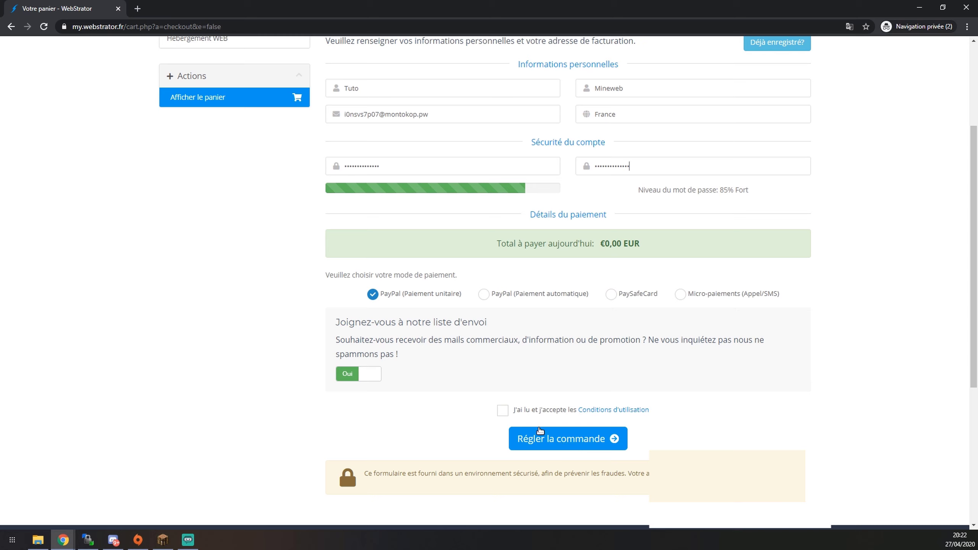
left_click(502, 411)
left_click(581, 437)
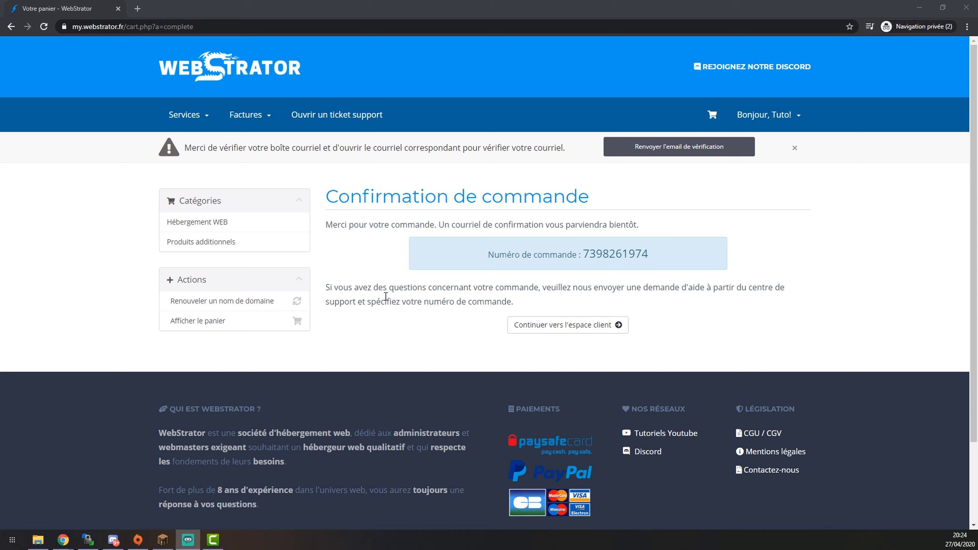
From the client area's services, open tutomineweb.websr.fr past the certificate warning, then close it.
left_click(566, 327)
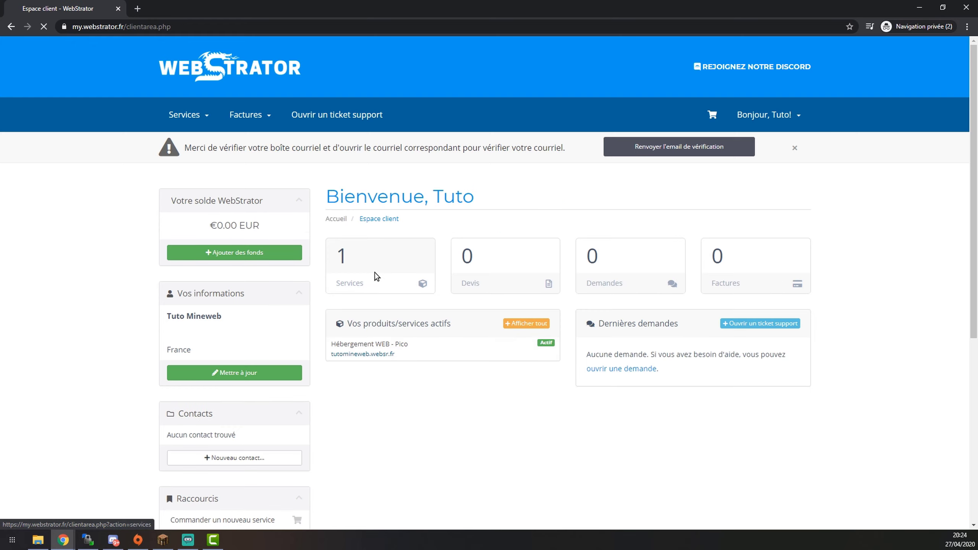
left_click(376, 294)
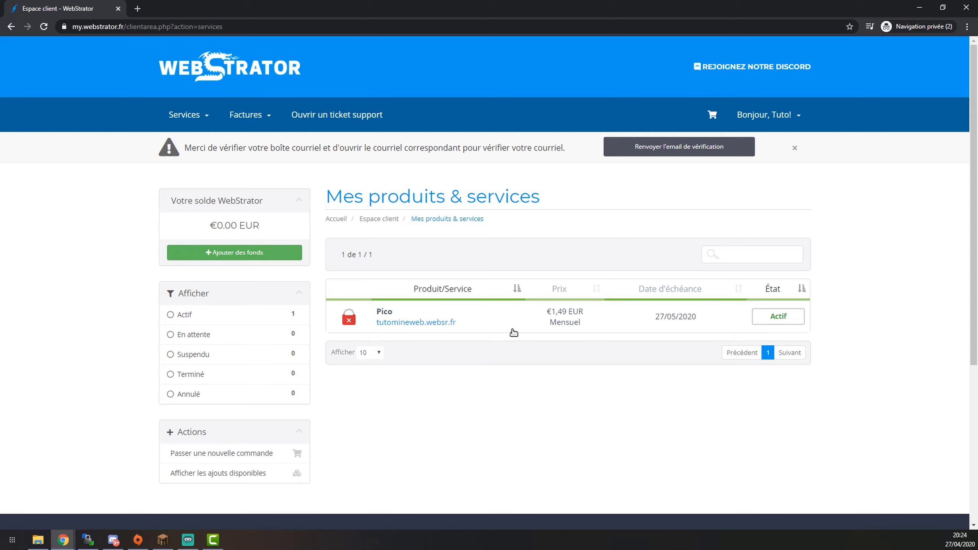
left_click(422, 323)
left_click(381, 280)
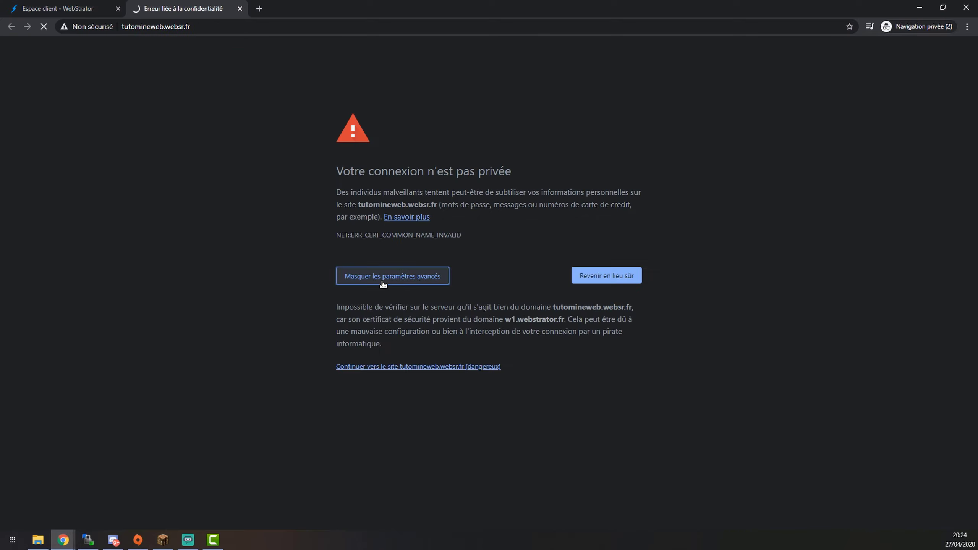
left_click(442, 367)
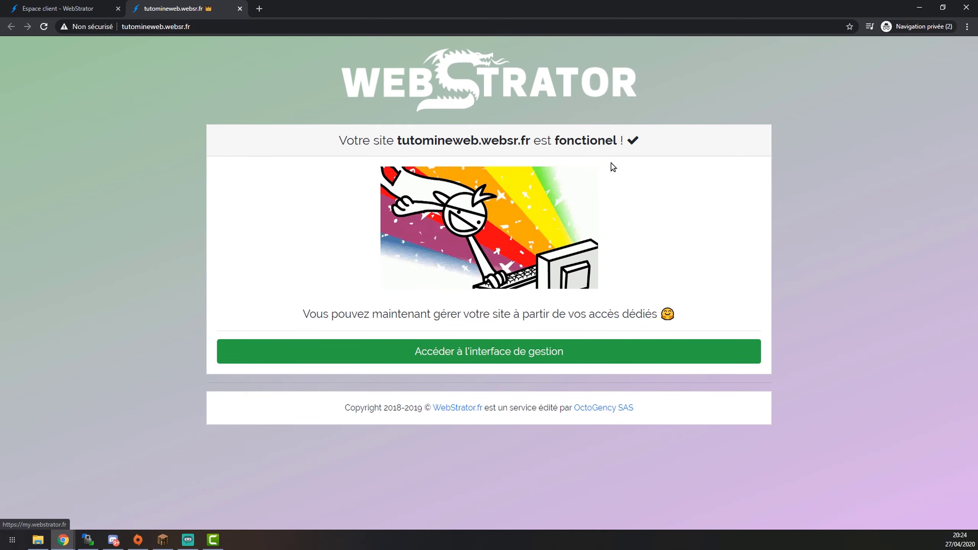
left_click_drag(423, 141, 541, 141)
left_click(351, 94)
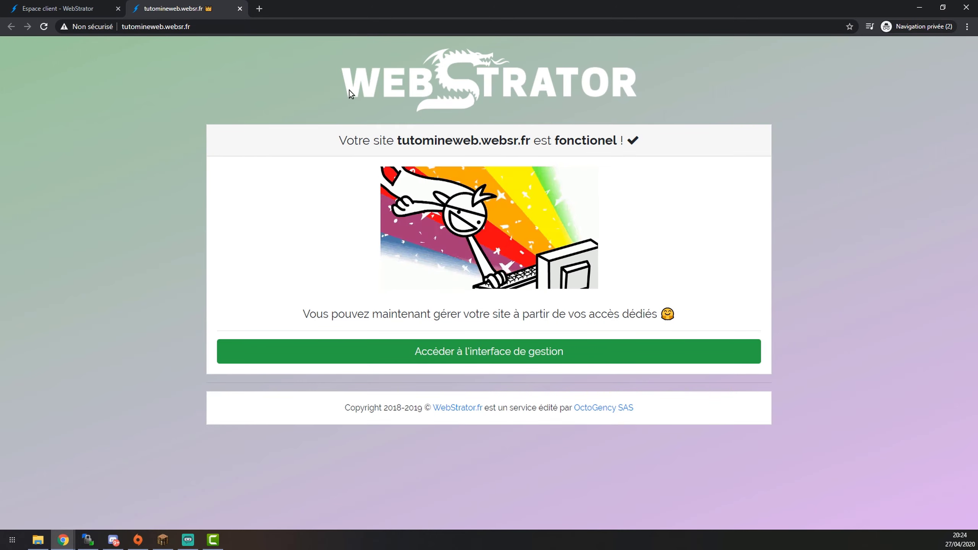
left_click(239, 8)
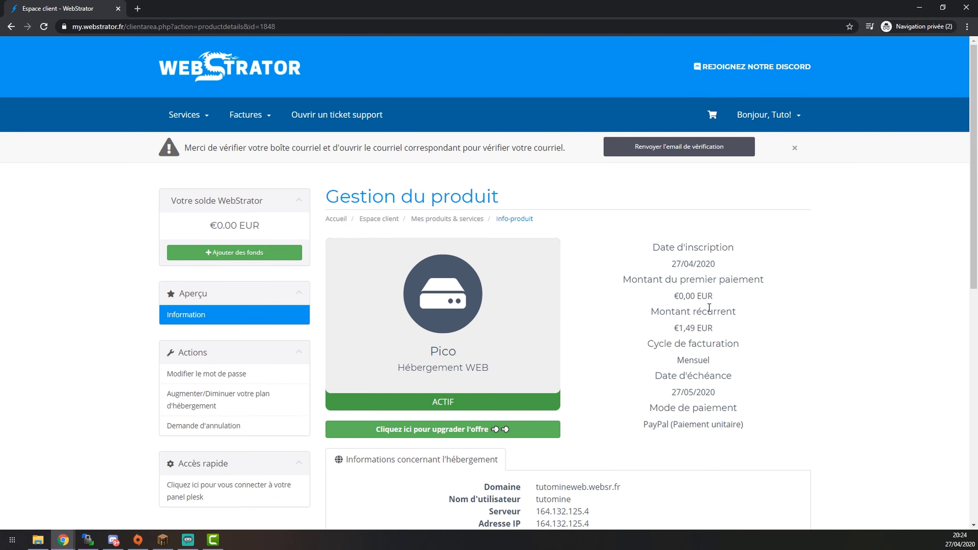
Inspect the management page's certificate details, then launch Plesk for tutomineweb.websr.fr.
scroll(706, 308, "down", 5)
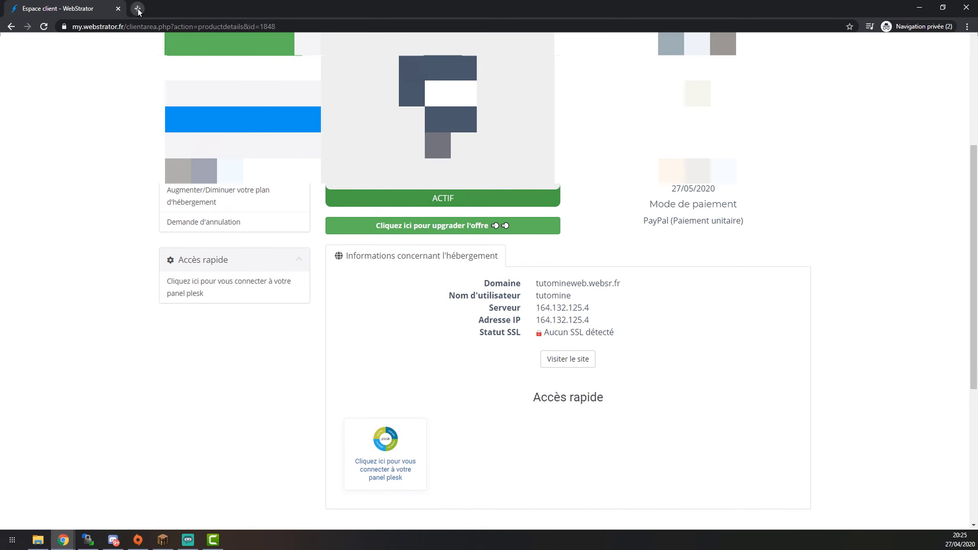
left_click(137, 9)
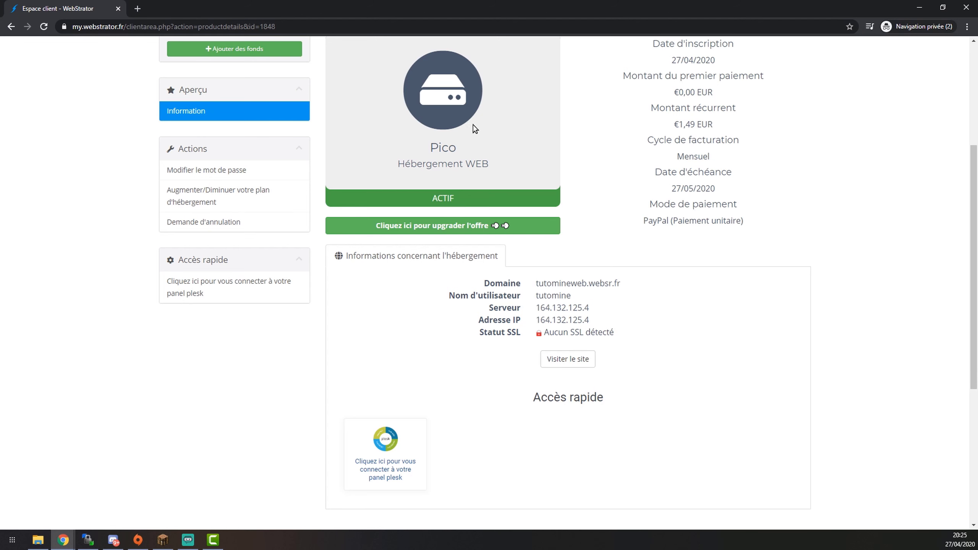
left_click(65, 26)
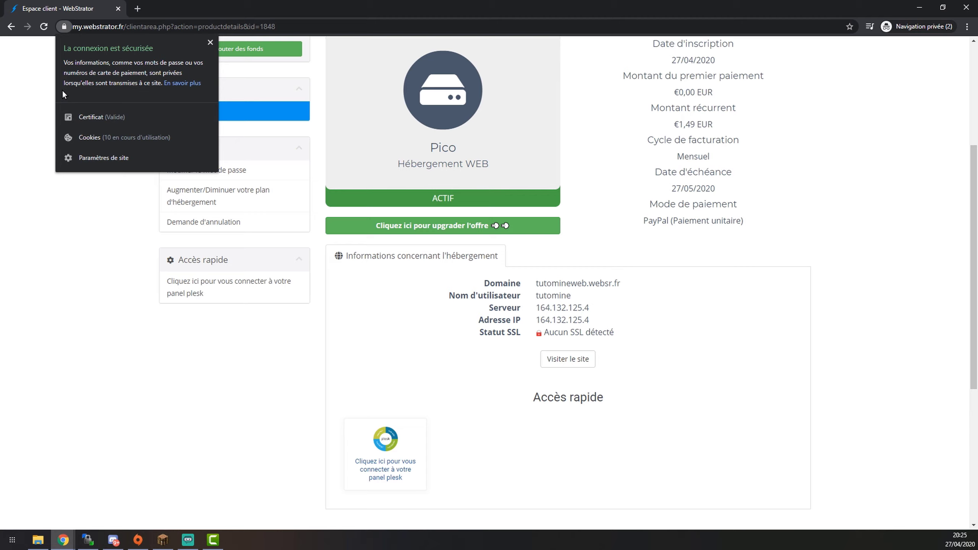
left_click(88, 114)
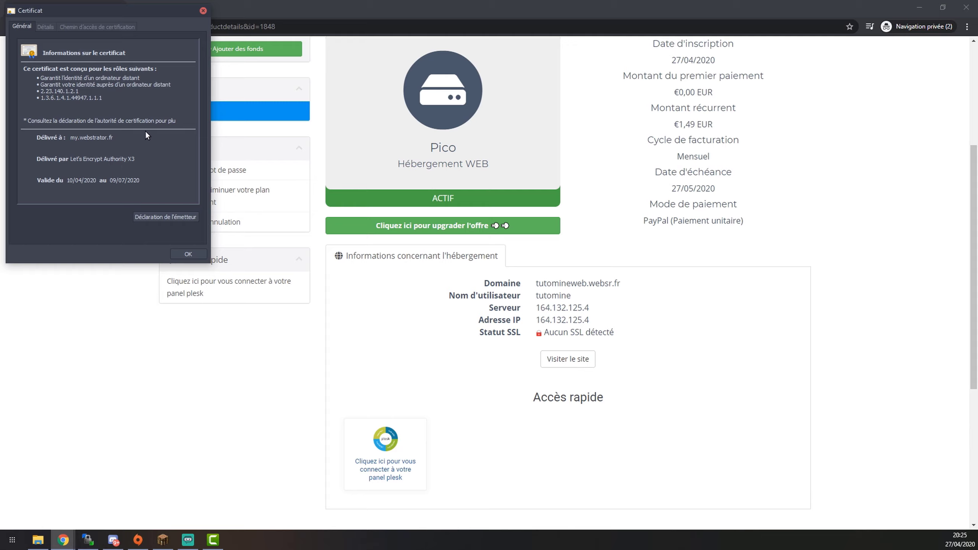
left_click(203, 10)
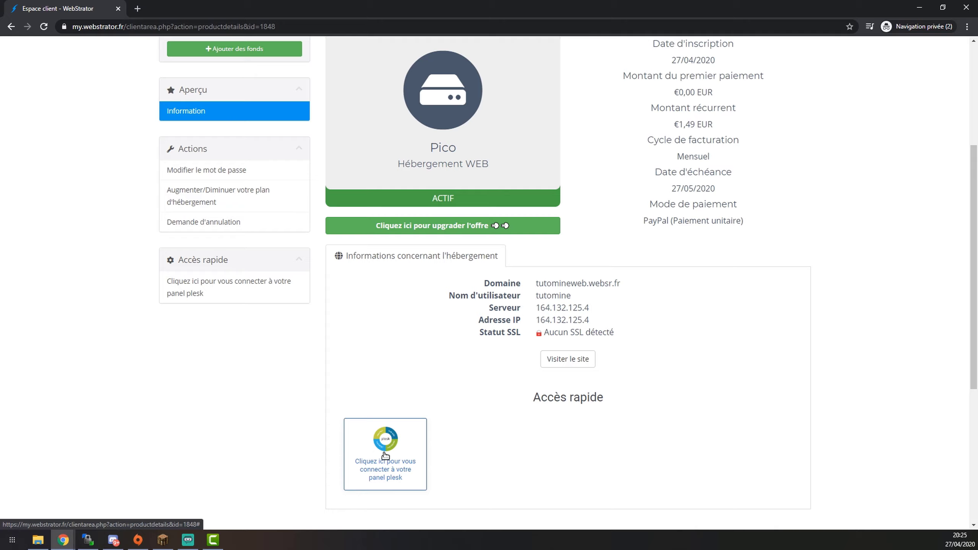
left_click(382, 453)
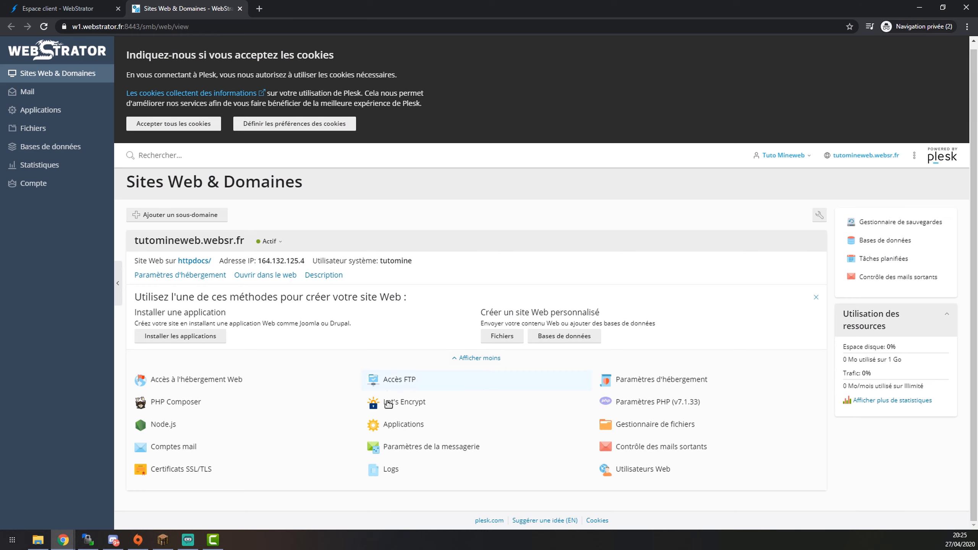
Install a Let's Encrypt certificate on tutomineweb.websr.fr with the www subdomain included.
left_click(423, 406)
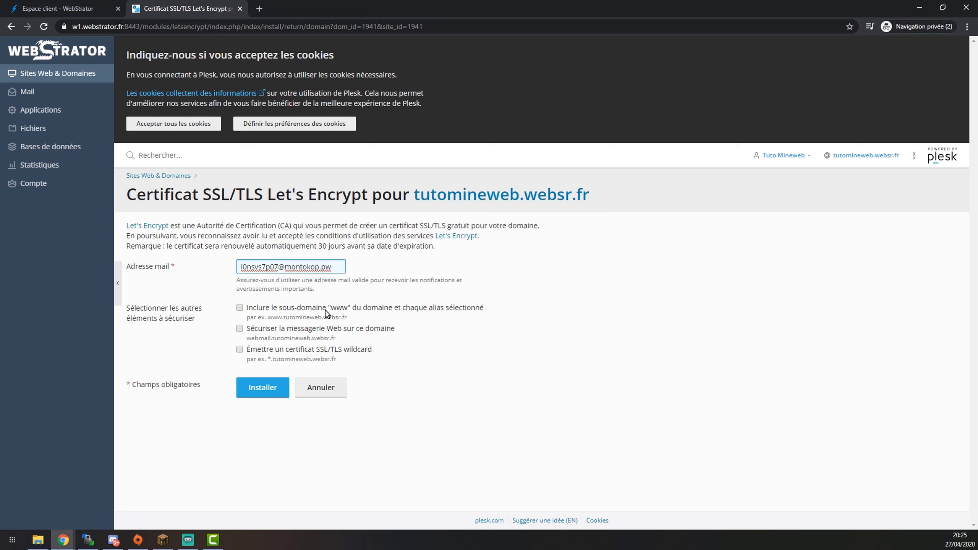
left_click_drag(268, 319, 334, 323)
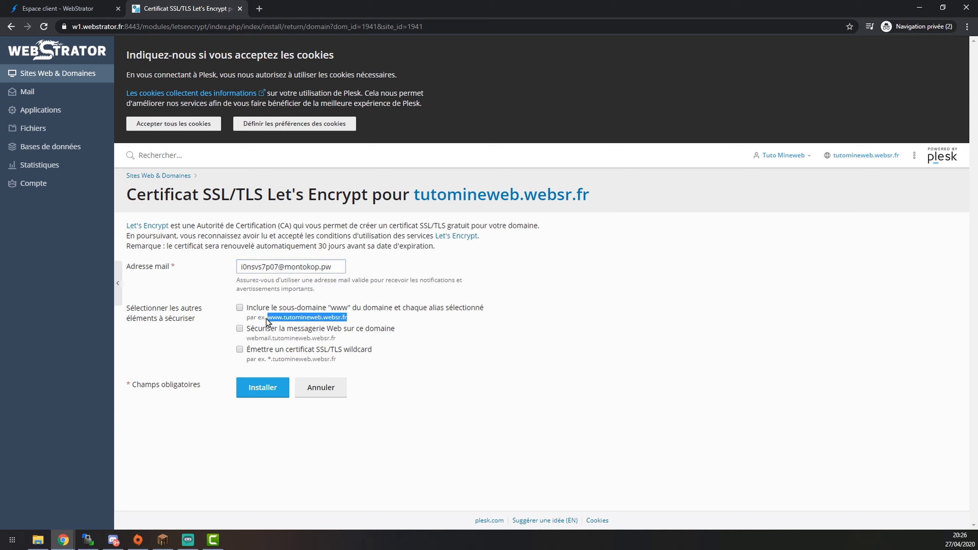
left_click(240, 309)
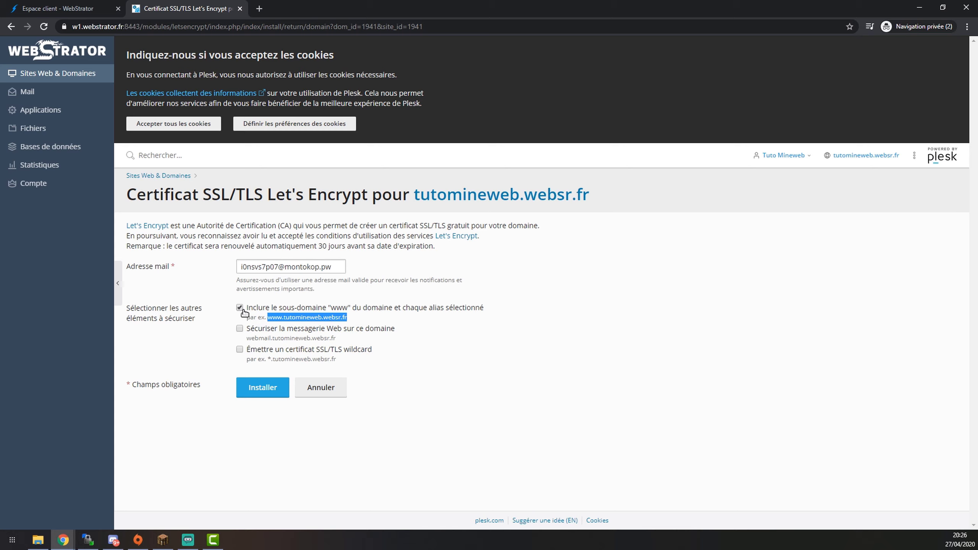
left_click(389, 334)
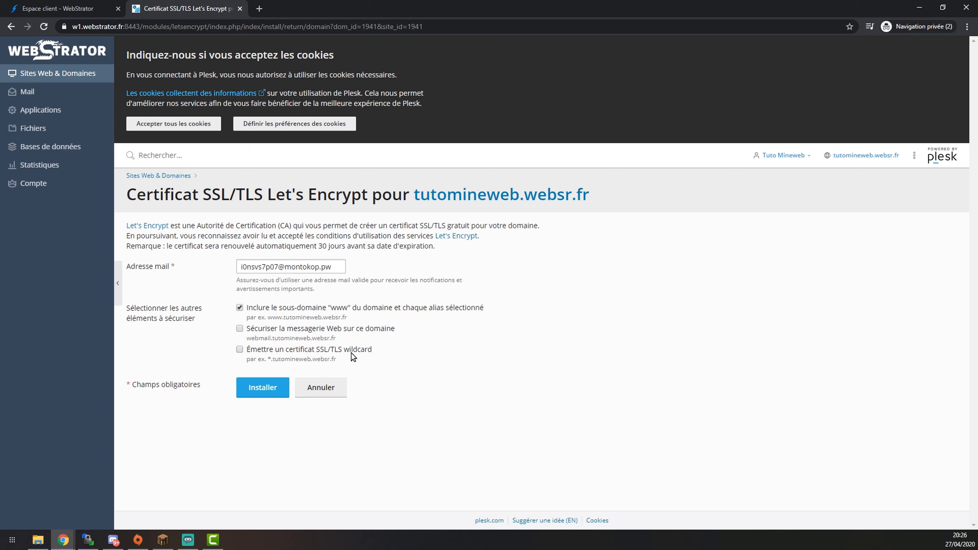
left_click(266, 387)
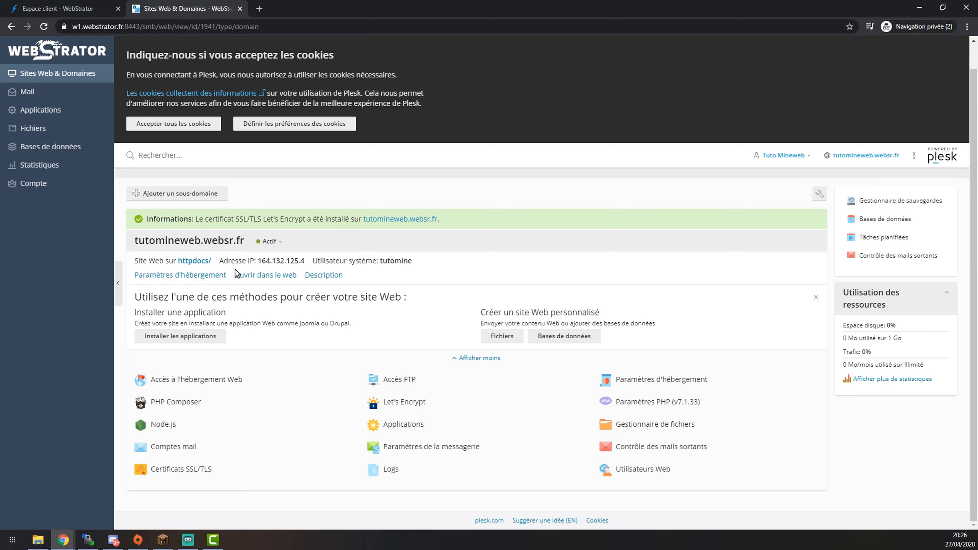
Open tutomineweb.websr.fr in a new tab, verify its certificate shows Valide, then close the tab.
right_click(403, 224)
left_click(433, 230)
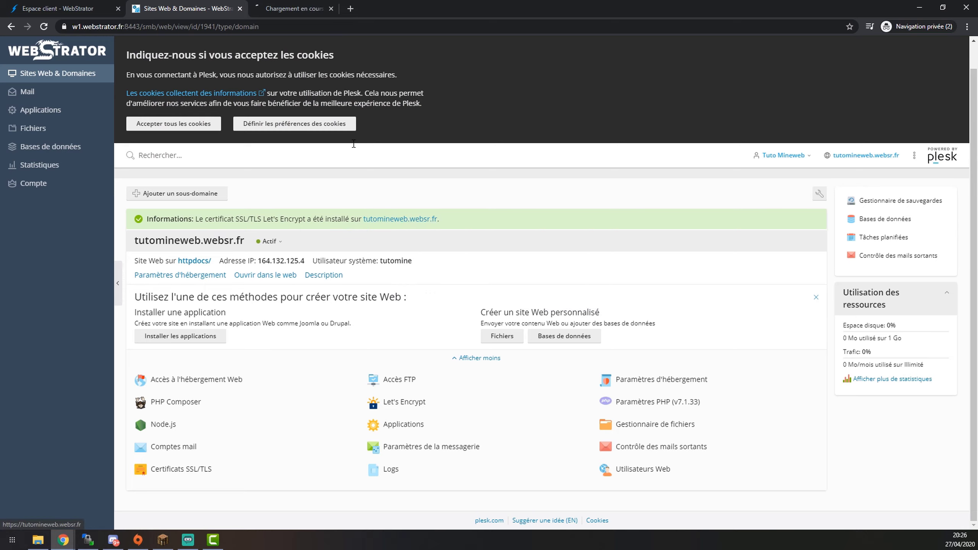
left_click(293, 4)
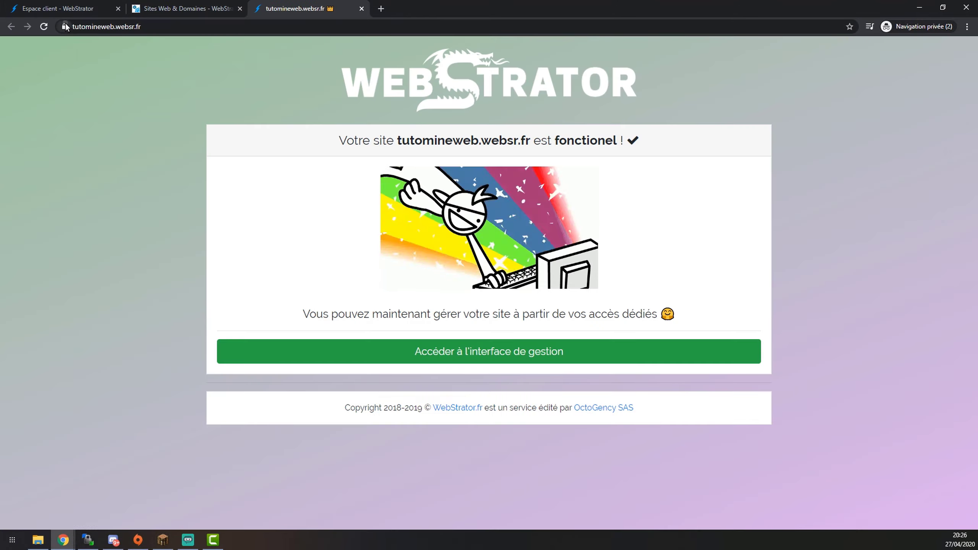
left_click(64, 26)
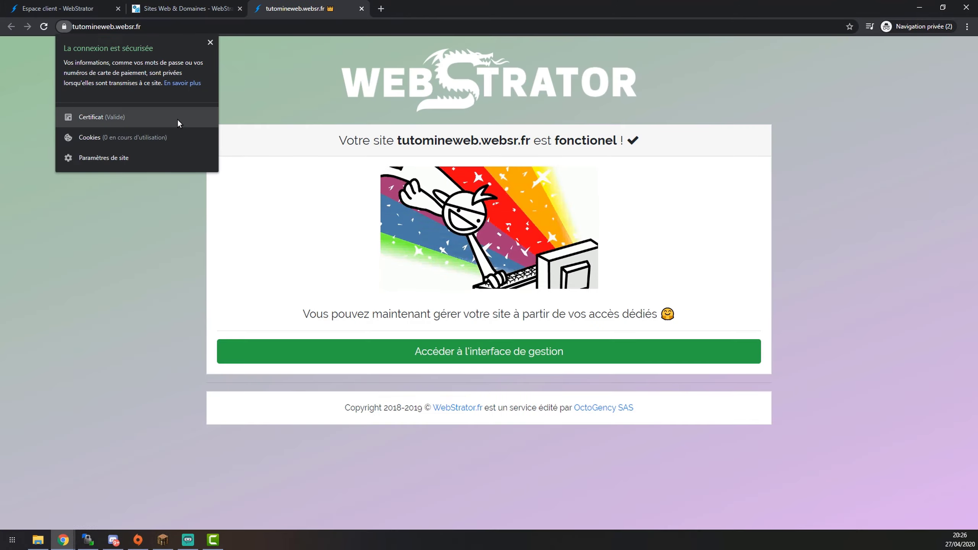
left_click(184, 123)
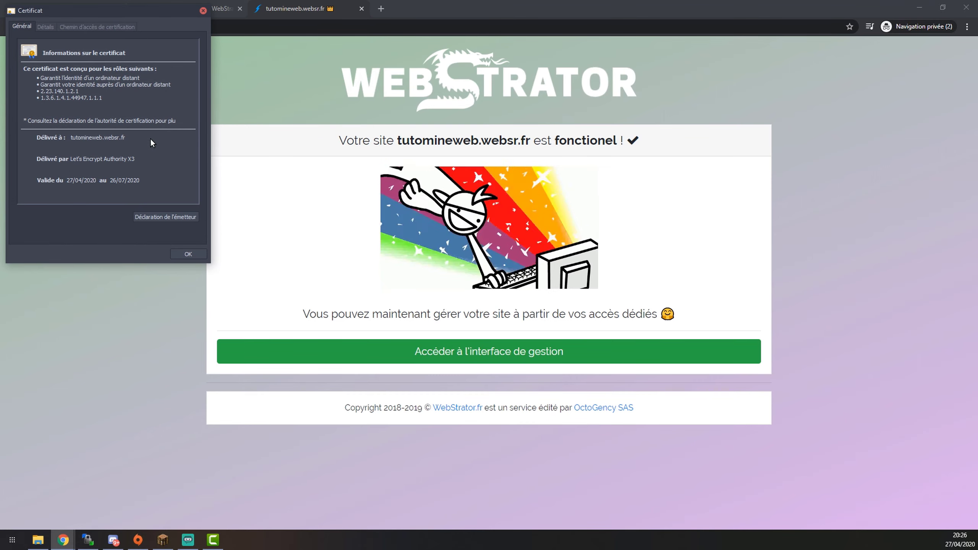
left_click(203, 10)
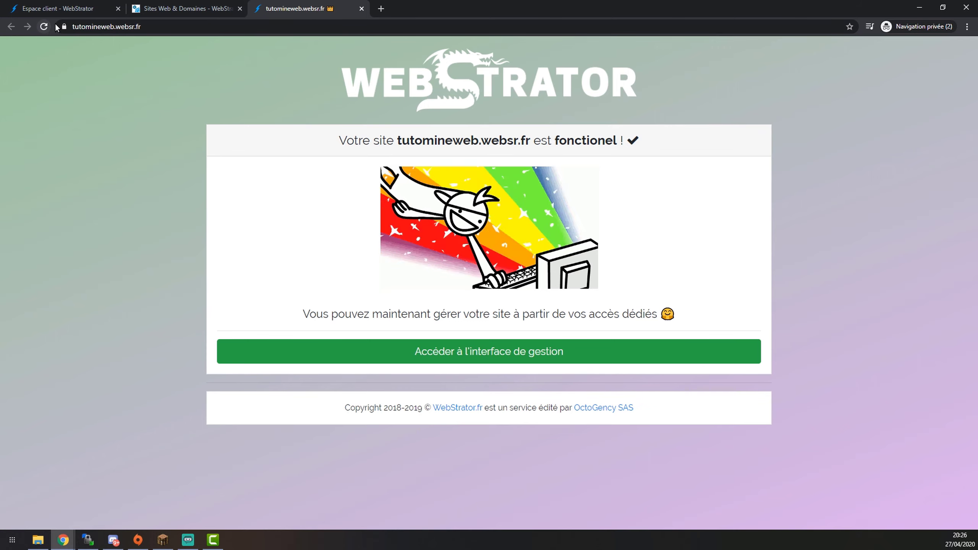
left_click(64, 27)
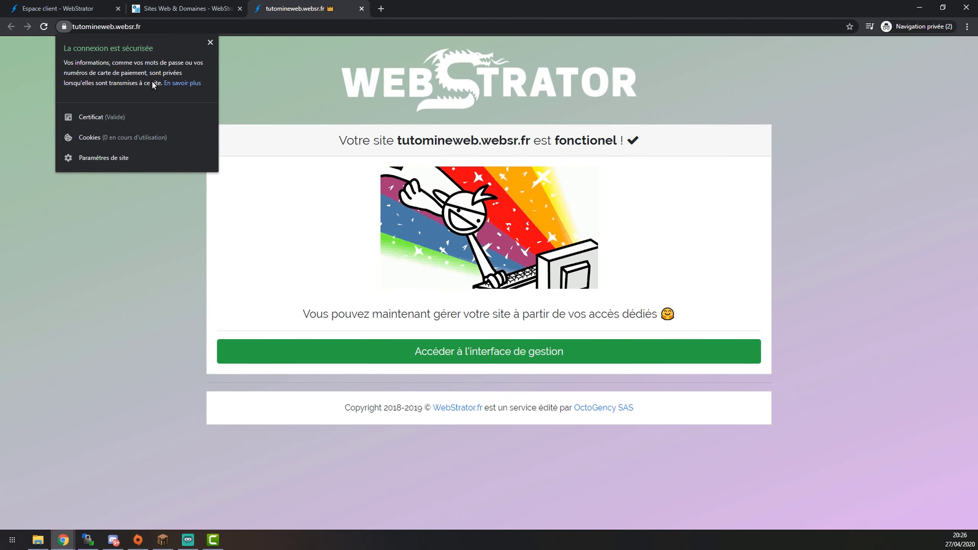
left_click(361, 9)
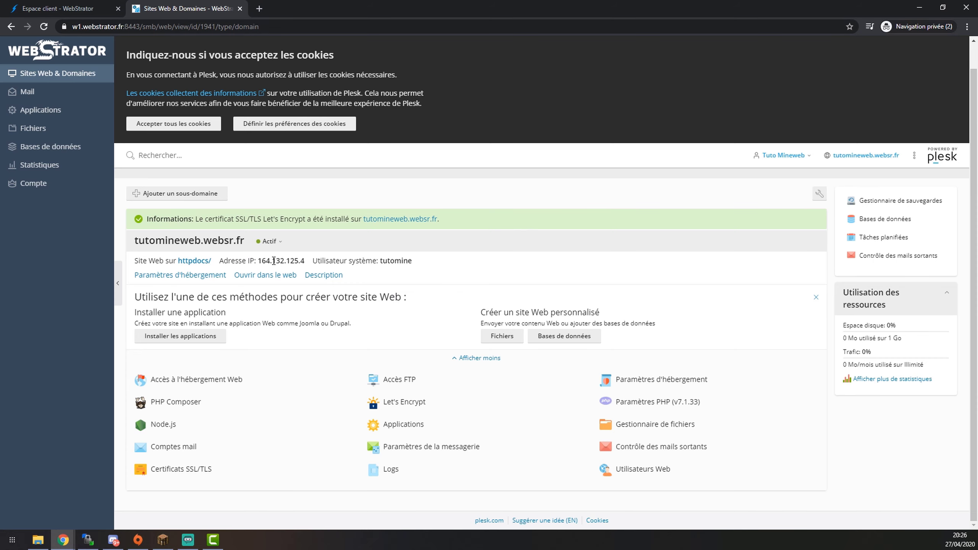
left_click_drag(473, 5, 647, 34)
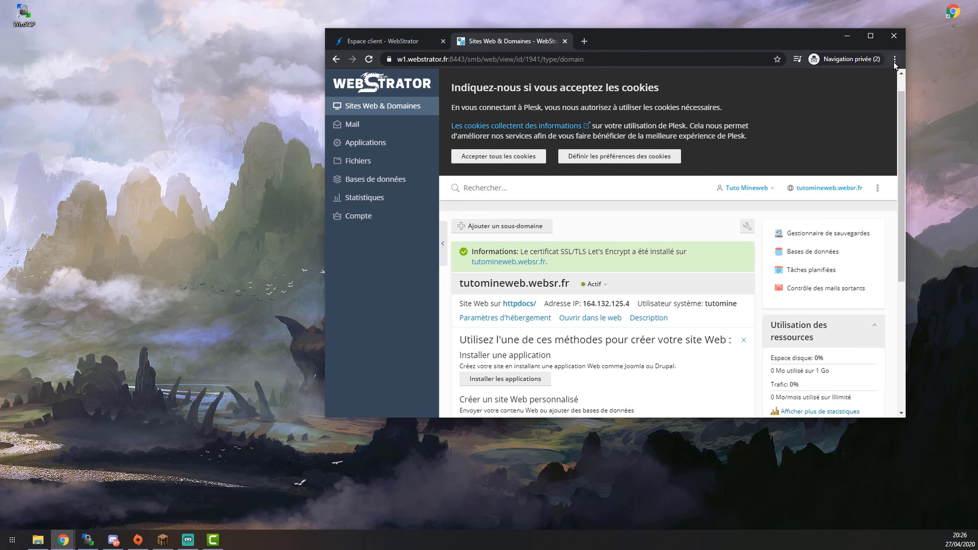
Drag MineWebCMS-master (1).zip from the MineWeb browser to the desktop and open it in WinRAR.
mouse_move(63, 540)
left_click(38, 494)
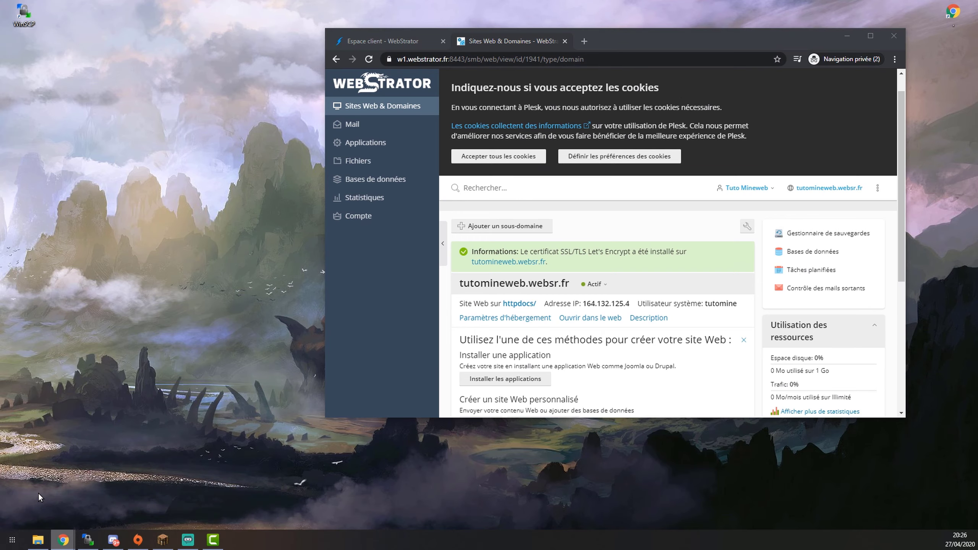
double_click(560, 5)
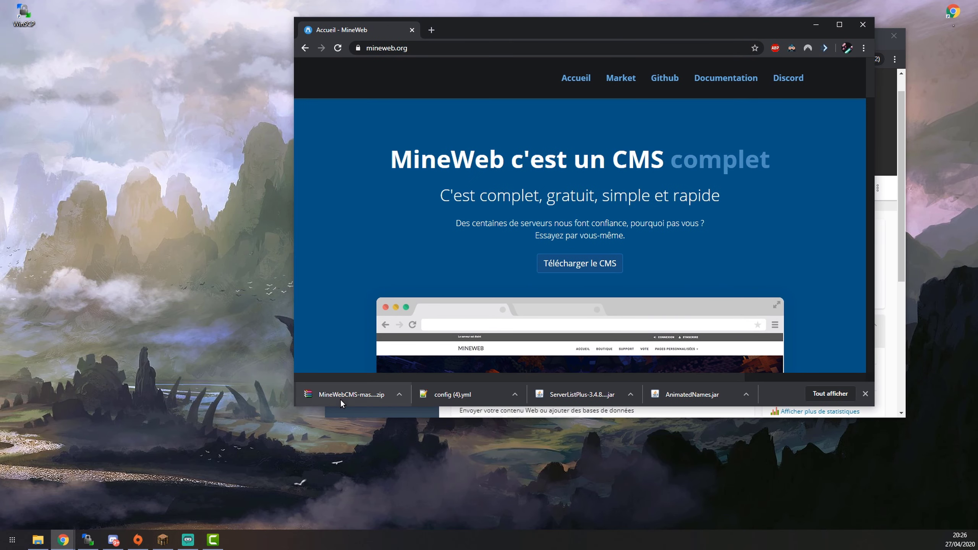
left_click_drag(62, 80, 62, 80)
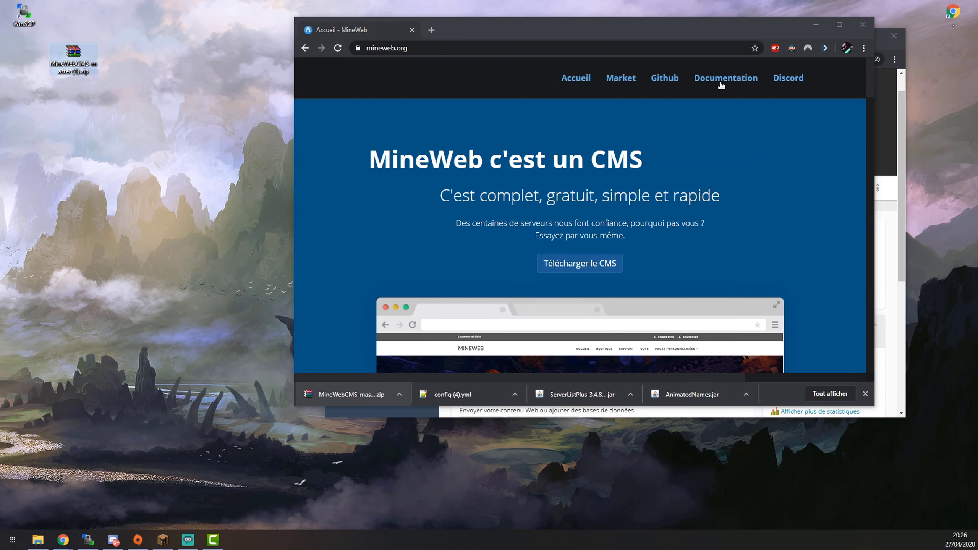
left_click(817, 25)
left_click_drag(782, 40, 805, 35)
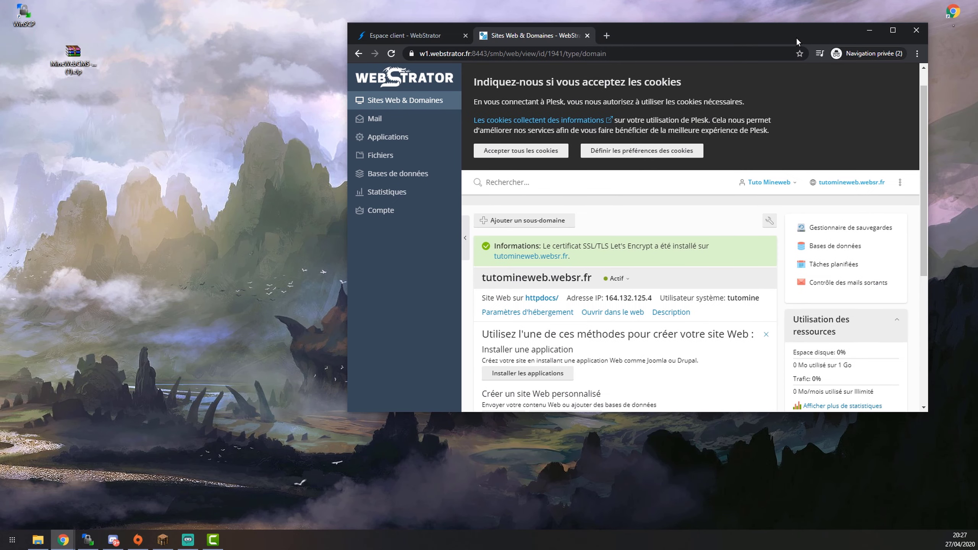
left_click(81, 68)
double_click(81, 66)
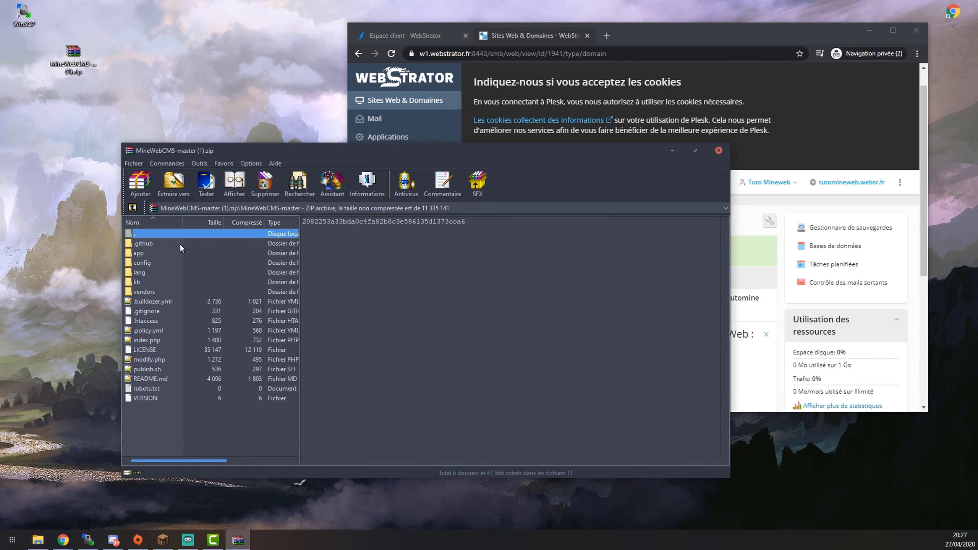
Extract the MineWebCMS-master folder to the desktop, close WinRAR and delete the zip.
double_click(185, 235)
left_click_drag(168, 245, 80, 105)
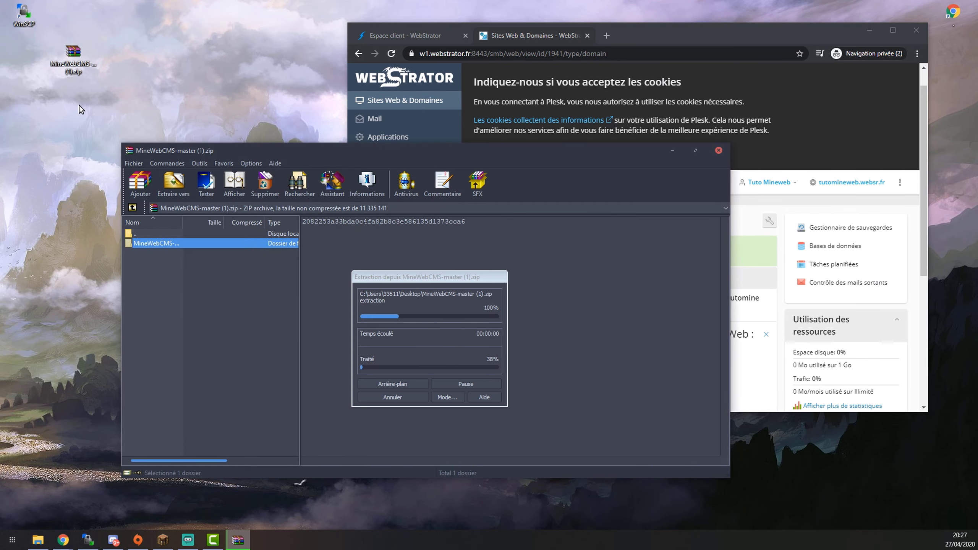
left_click(719, 150)
left_click(73, 56)
key("Delete")
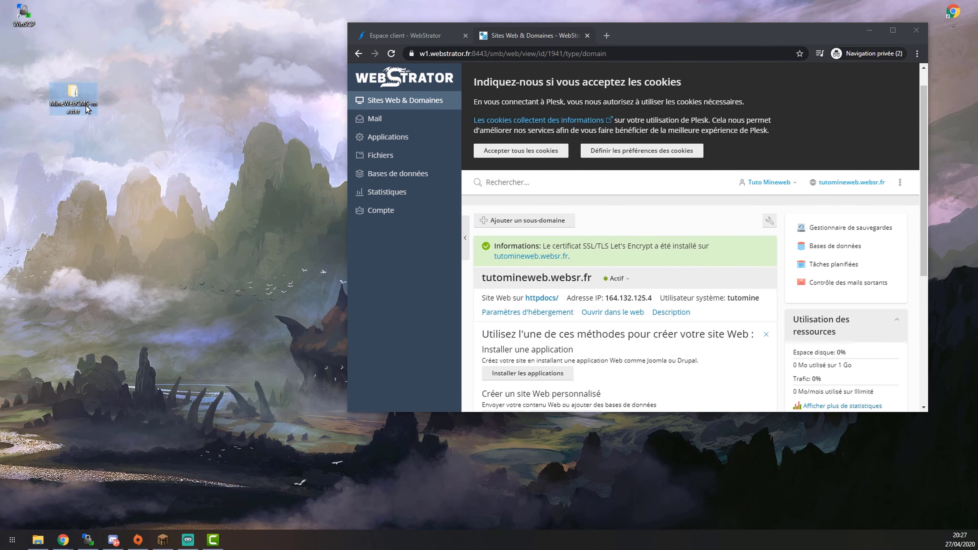
left_click_drag(86, 106, 99, 55)
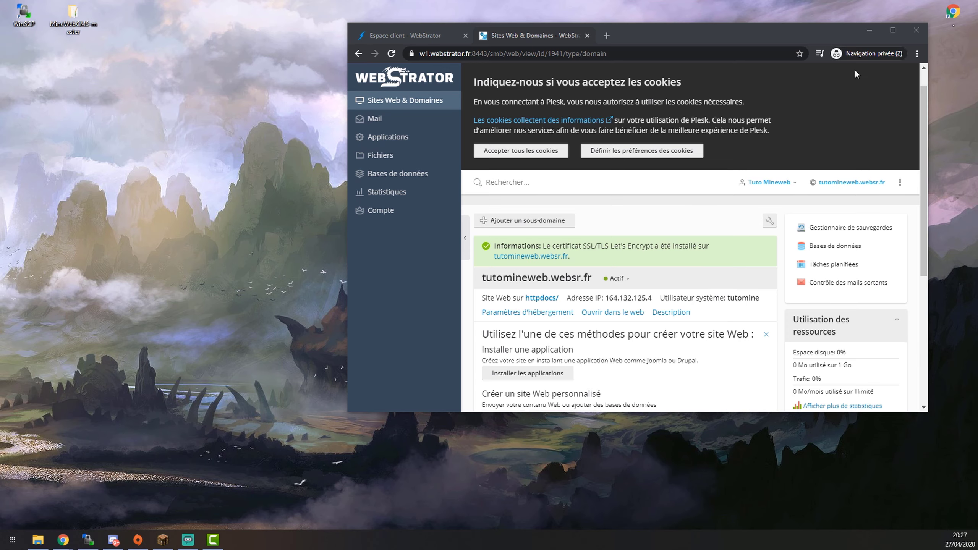
Start a new FTP account, generate a strong password and keep a copy in a new tab.
left_click(893, 31)
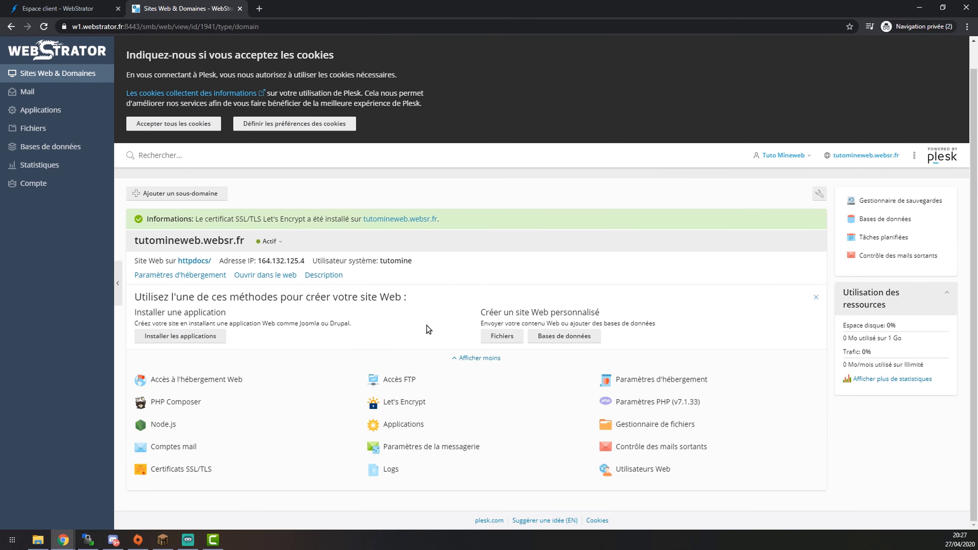
left_click(399, 381)
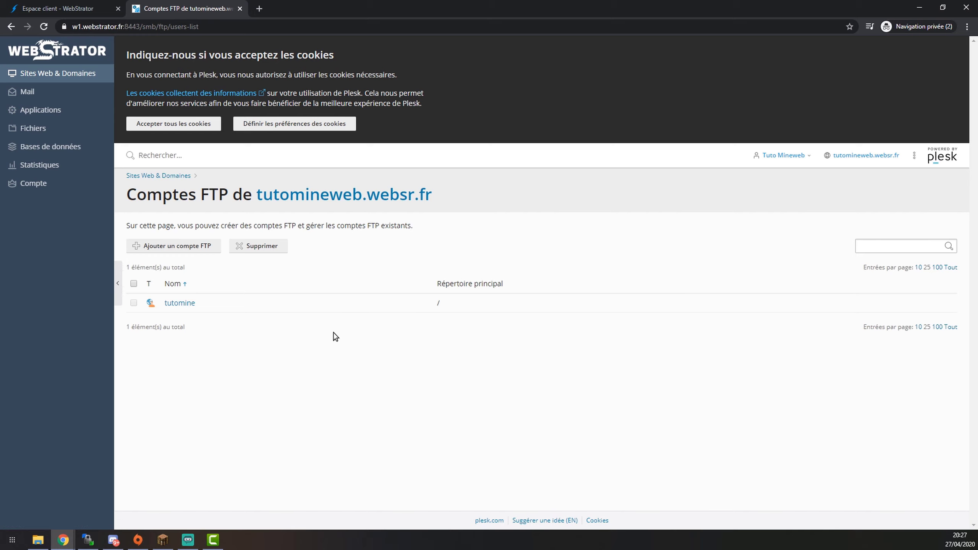
left_click(162, 247)
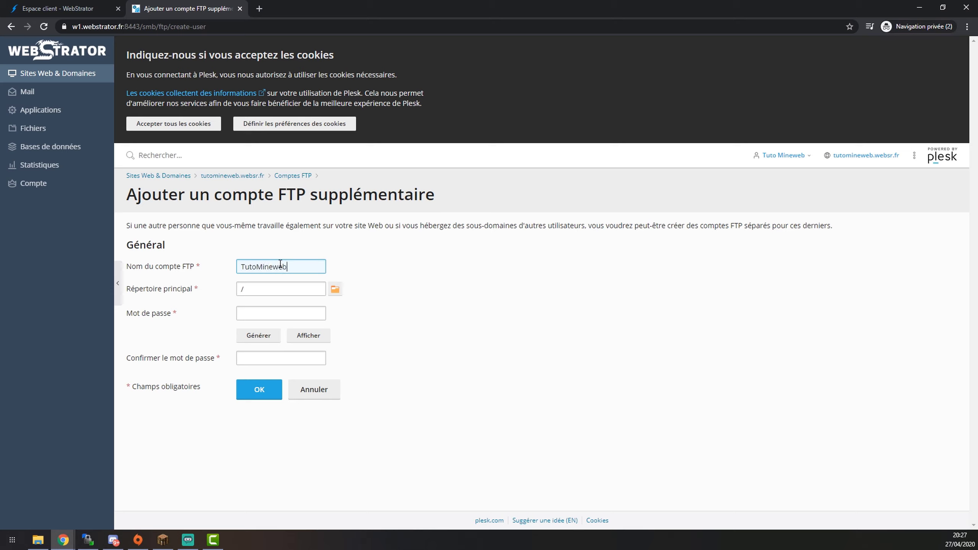
left_click(266, 315)
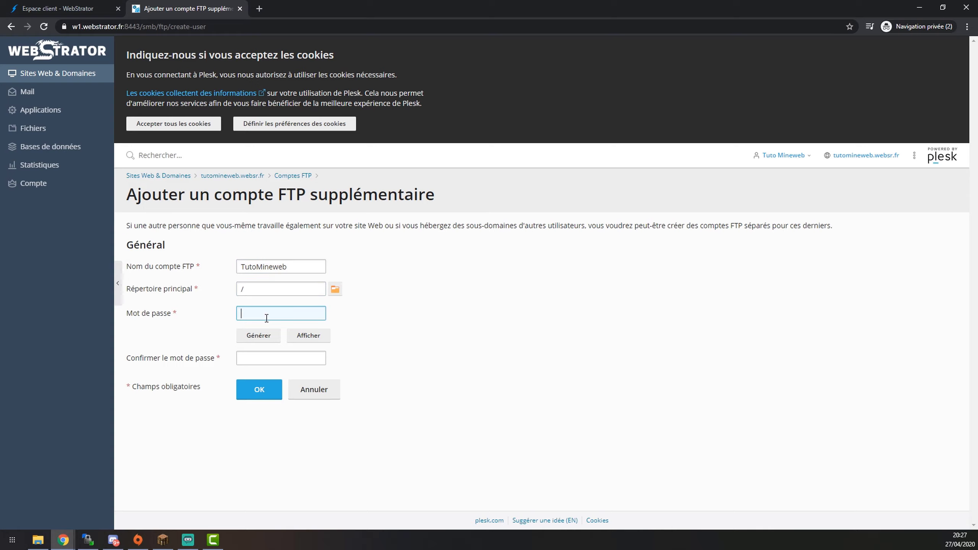
left_click(279, 338)
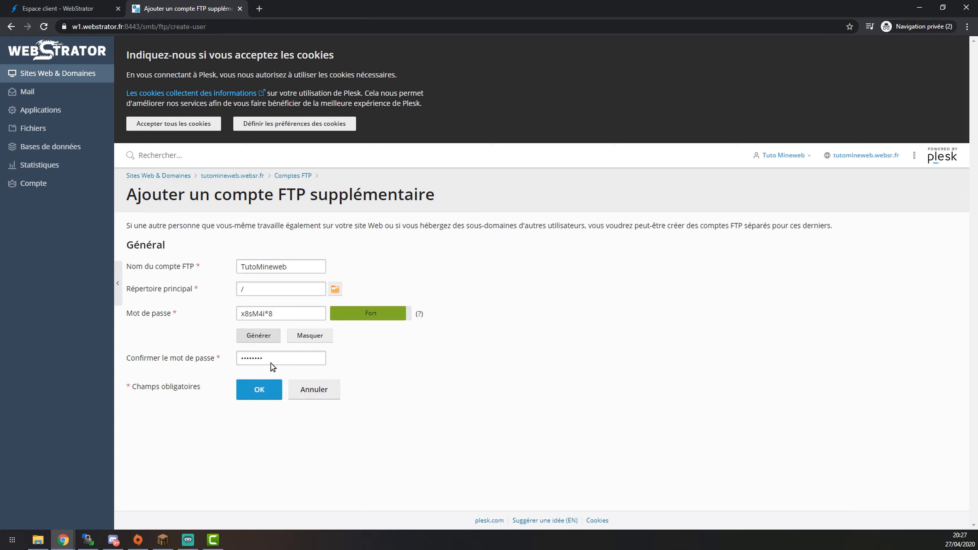
left_click_drag(271, 314, 241, 313)
key("ctrl+c")
key("ctrl+t")
key("ctrl+v")
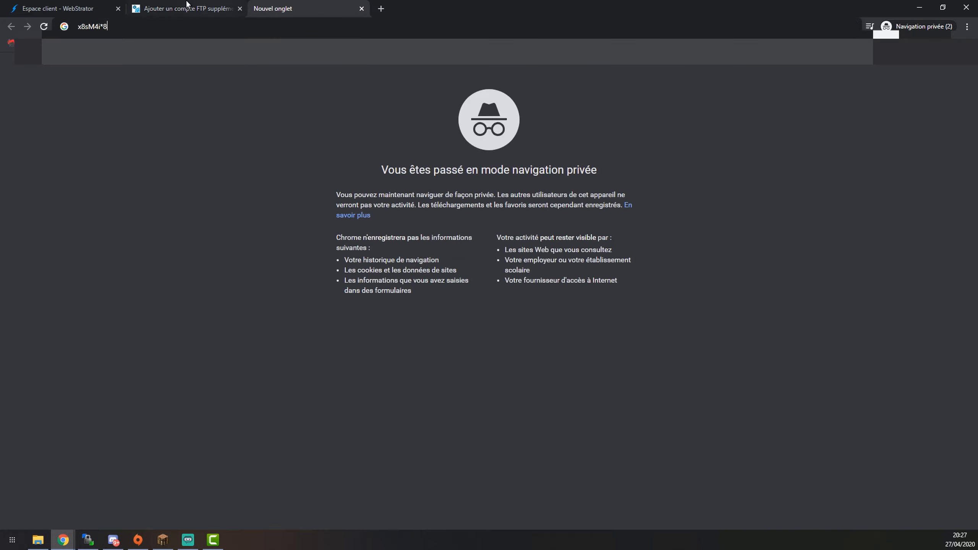
left_click(187, 4)
Correct the account name to tutomine7 and create the FTP account.
left_click(258, 388)
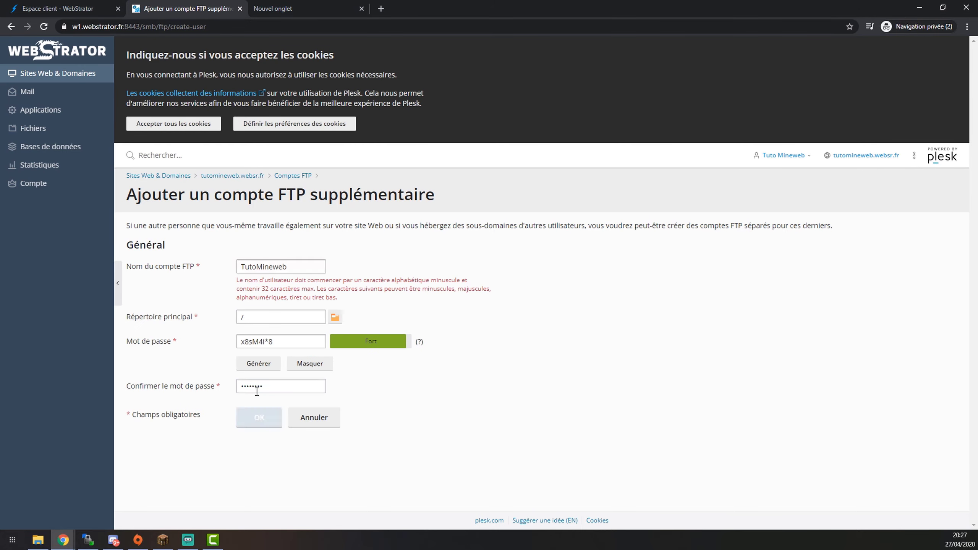
double_click(293, 268)
type("t")
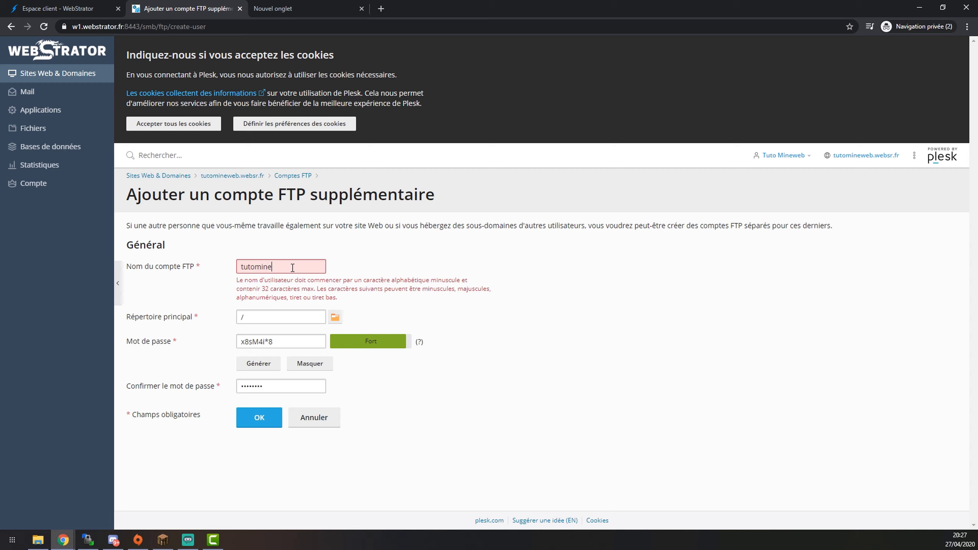
left_click(255, 417)
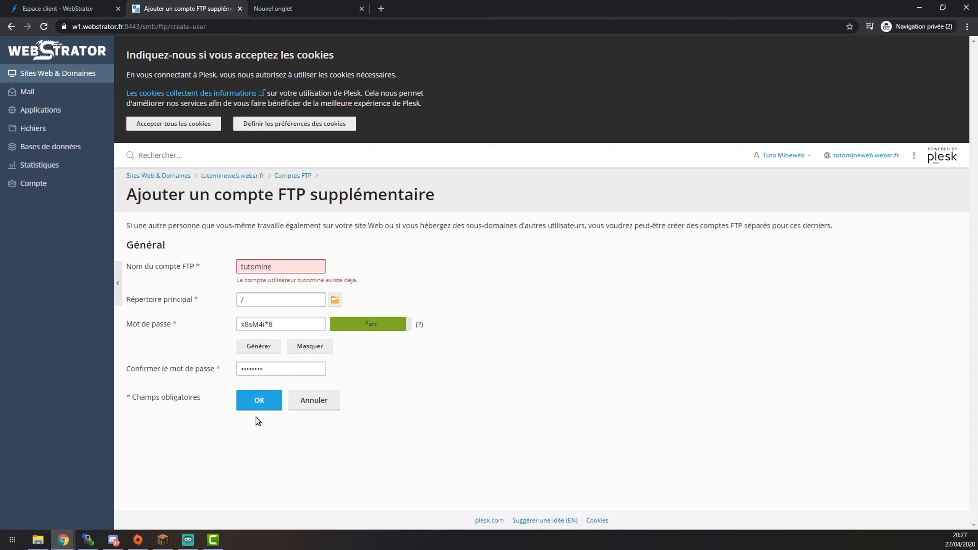
left_click(283, 271)
type("7")
left_click(259, 400)
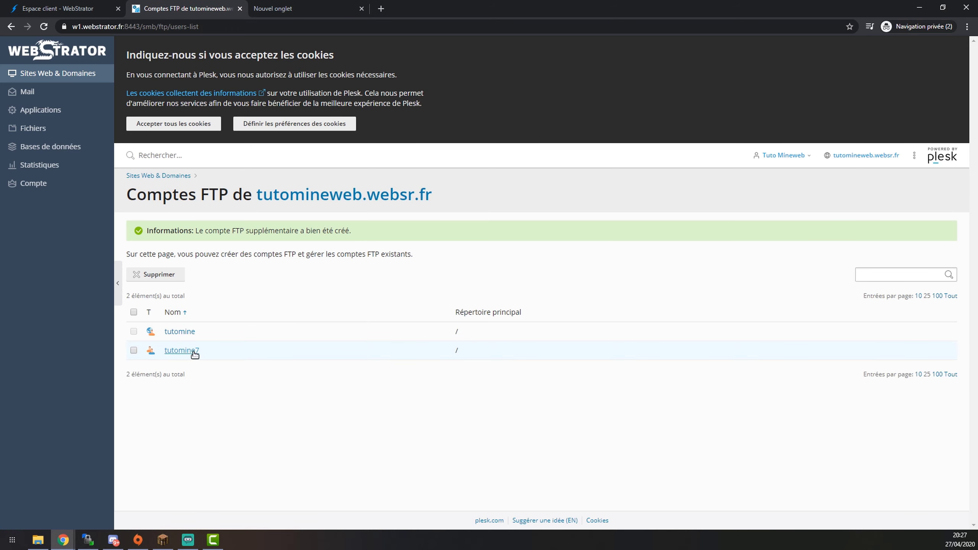
Open the tutomine7 account details, then launch WinSCP from the desktop.
left_click(181, 352)
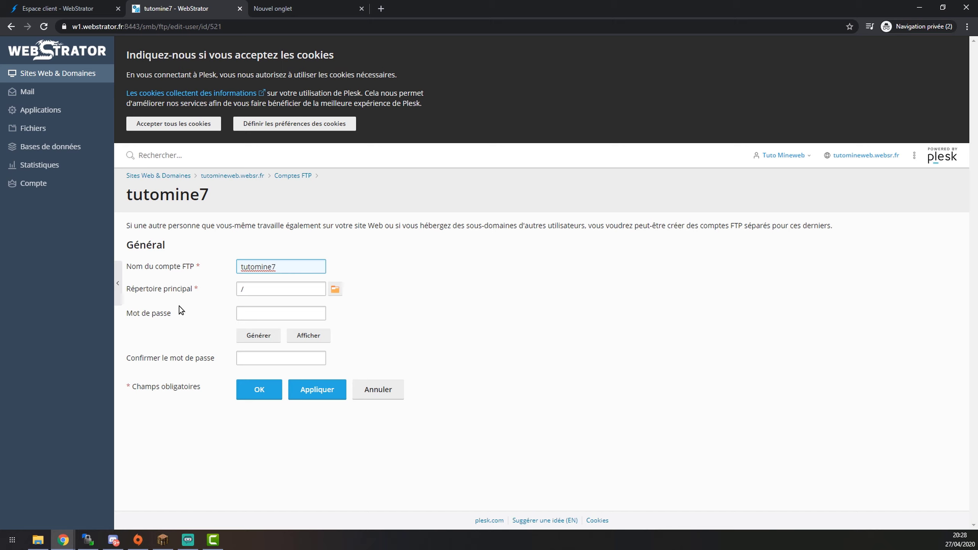
double_click(286, 262)
left_click_drag(617, 1, 717, 41)
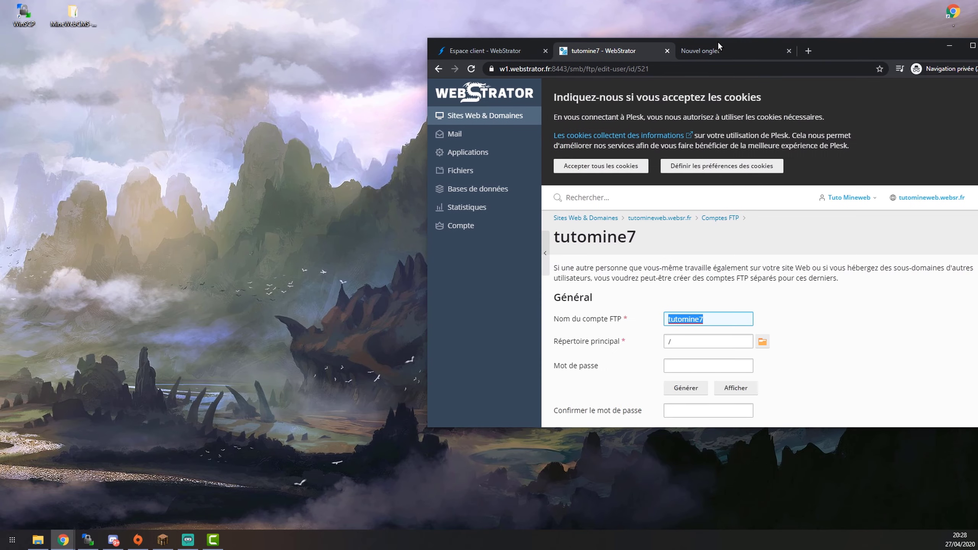
double_click(24, 16)
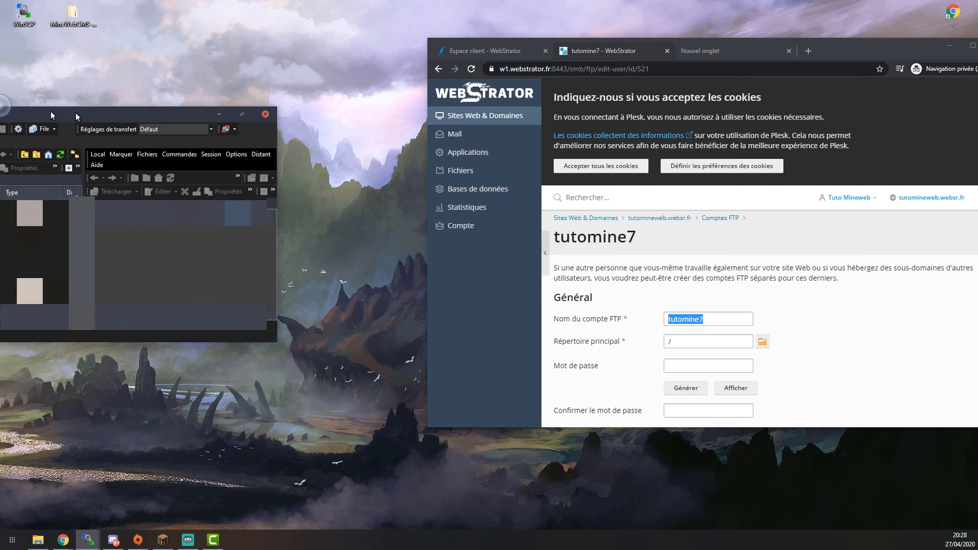
Define a new WinSCP site using the FTP protocol.
left_click(125, 144)
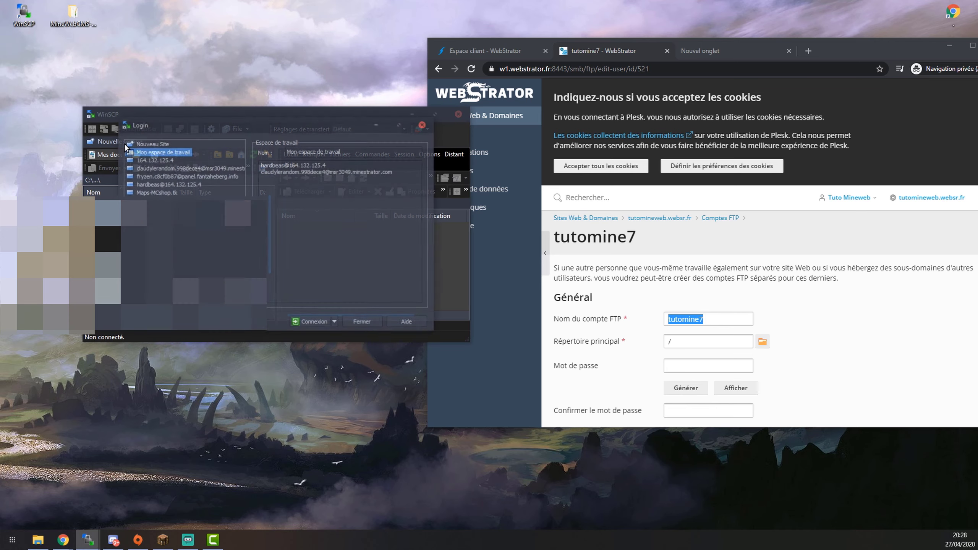
left_click(150, 143)
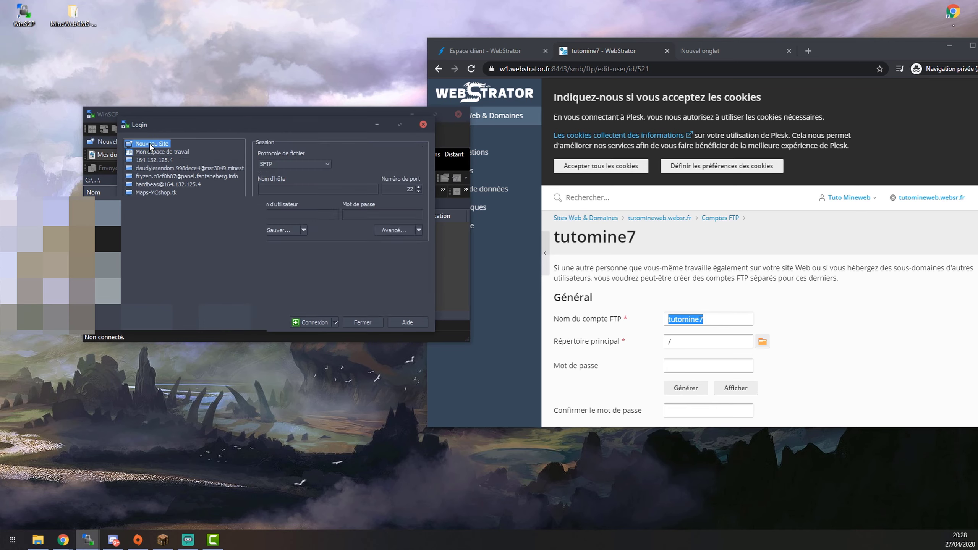
left_click(292, 165)
left_click(292, 167)
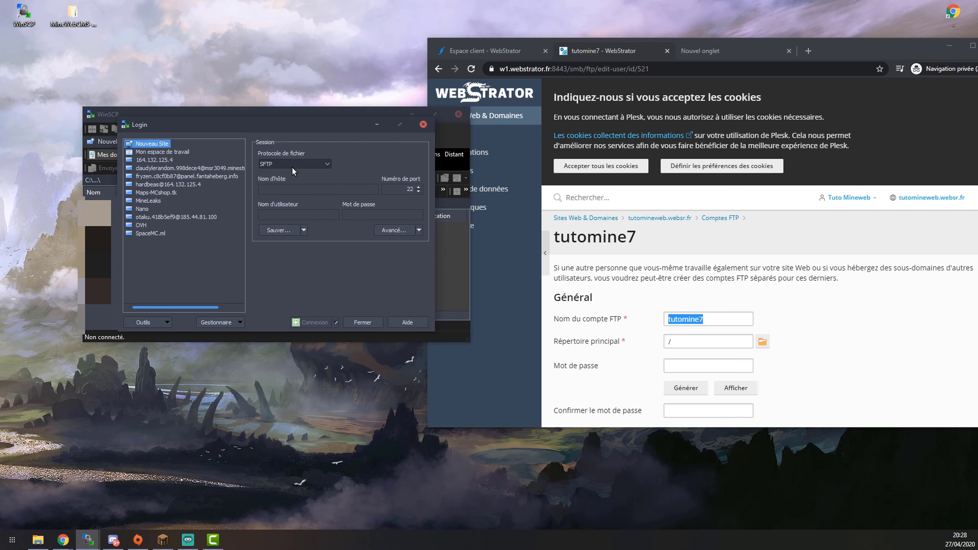
left_click(292, 167)
left_click(286, 179)
left_click(292, 165)
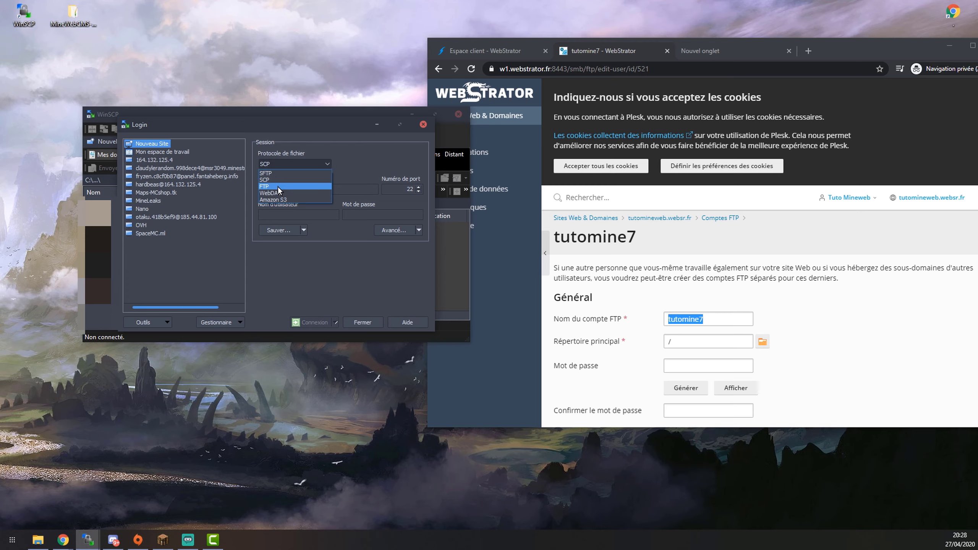
left_click(279, 186)
left_click(323, 189)
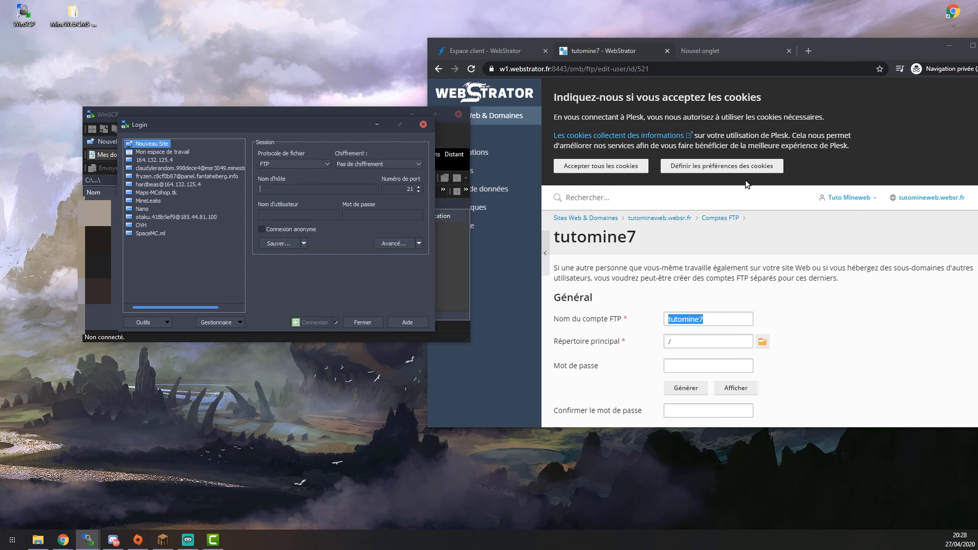
Copy the server IP 164.132.125.4 from Plesk and paste it as the host name.
left_click_drag(872, 43, 697, 8)
left_click(431, 70)
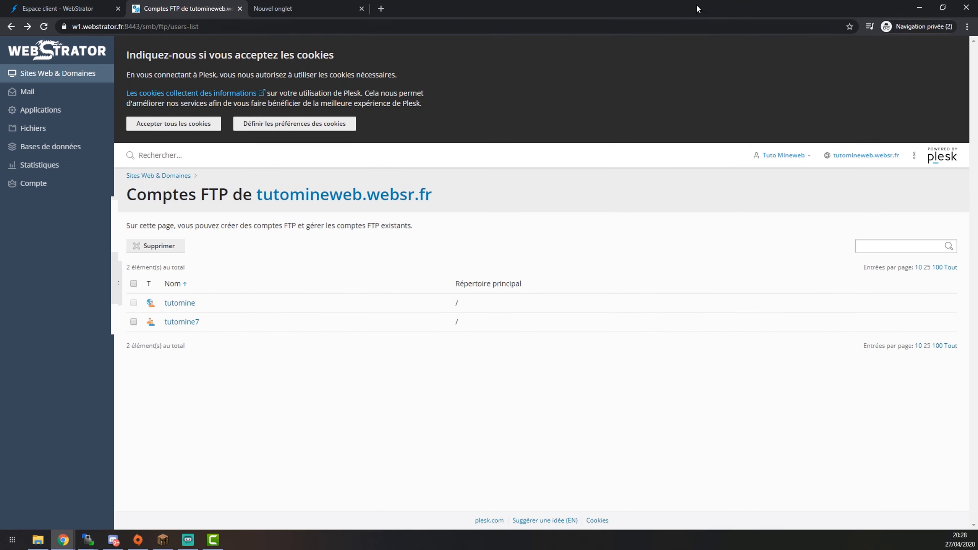
left_click(12, 26)
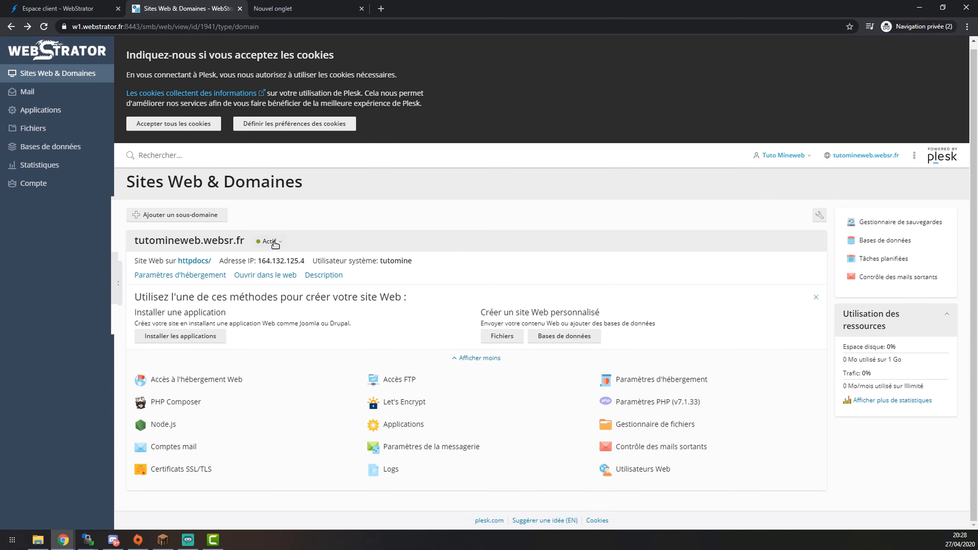
left_click_drag(258, 261, 304, 260)
key("ctrl+c")
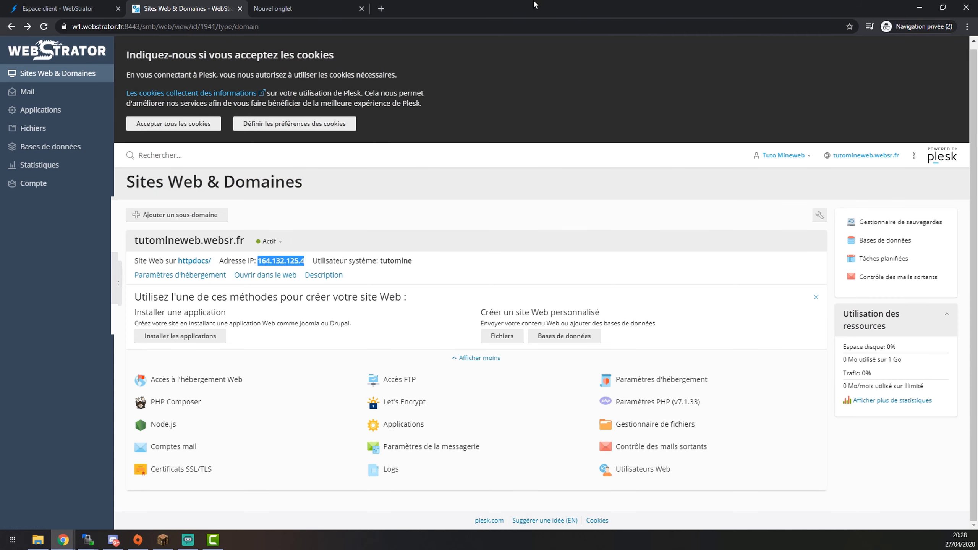
double_click(514, 12)
left_click(259, 188)
key("ctrl+v")
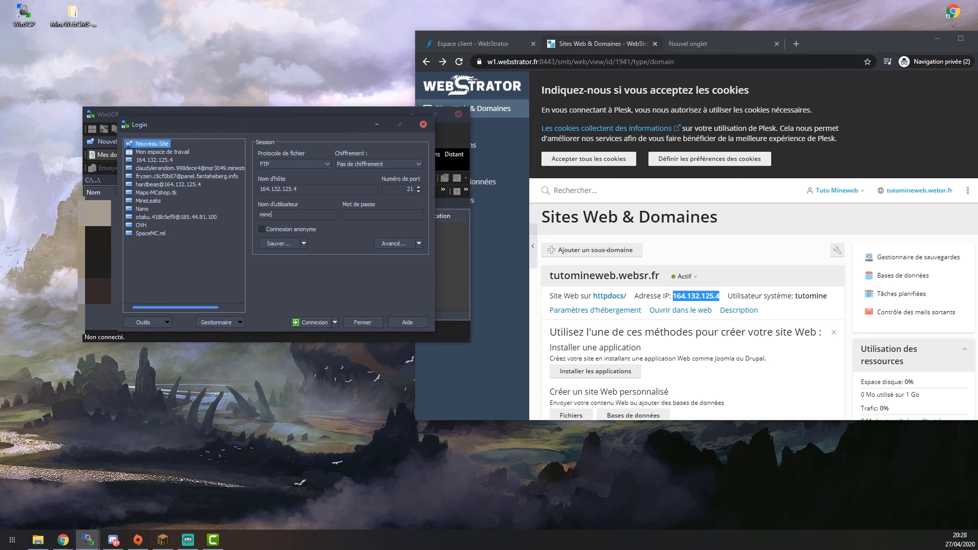
Enter the FTP user name and paste the account's generated password.
key("BackSpace")
key("BackSpace")
key("BackSpace")
type("mine")
left_click(689, 42)
left_click(537, 61)
right_click(501, 66)
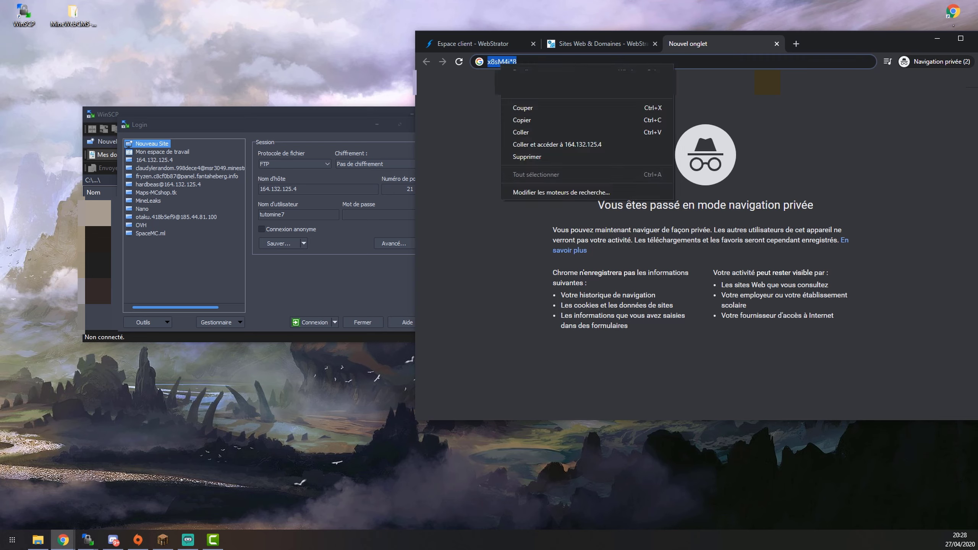
left_click(535, 116)
left_click(375, 215)
key("ctrl+v")
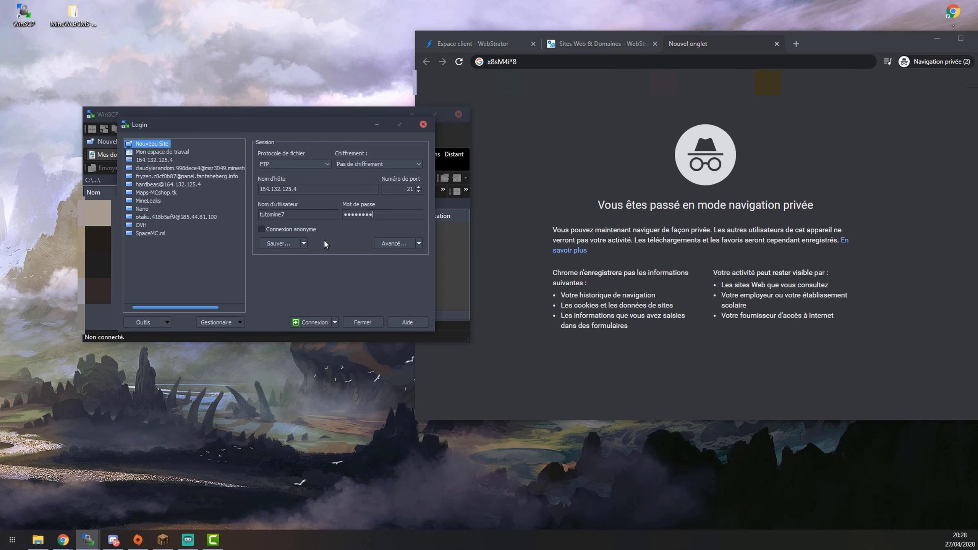
Save the session with its password and connect to the server.
left_click(281, 244)
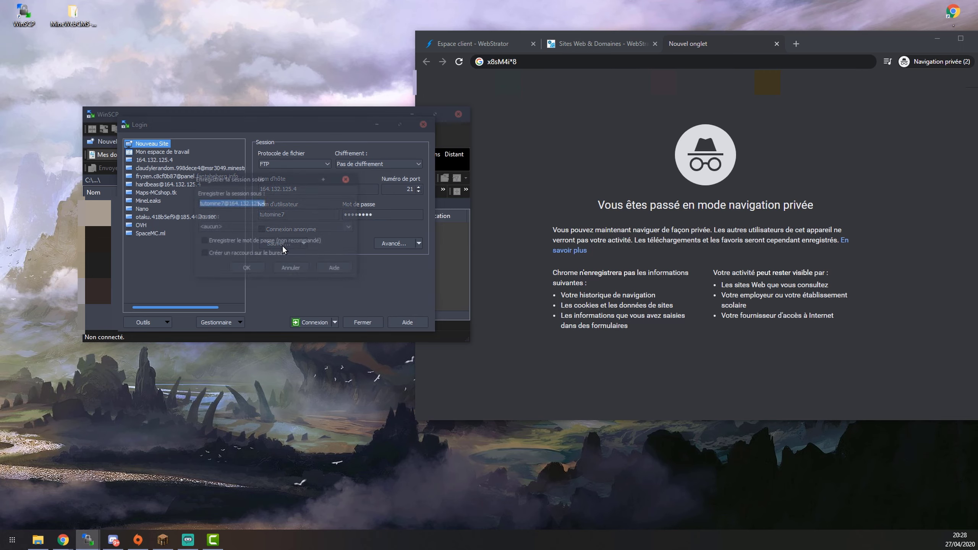
left_click(211, 243)
left_click(247, 269)
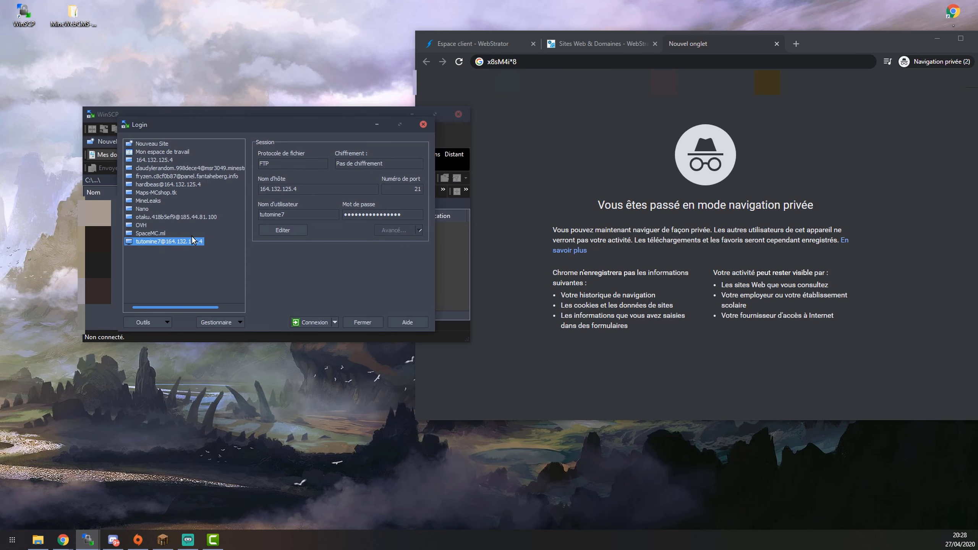
double_click(154, 242)
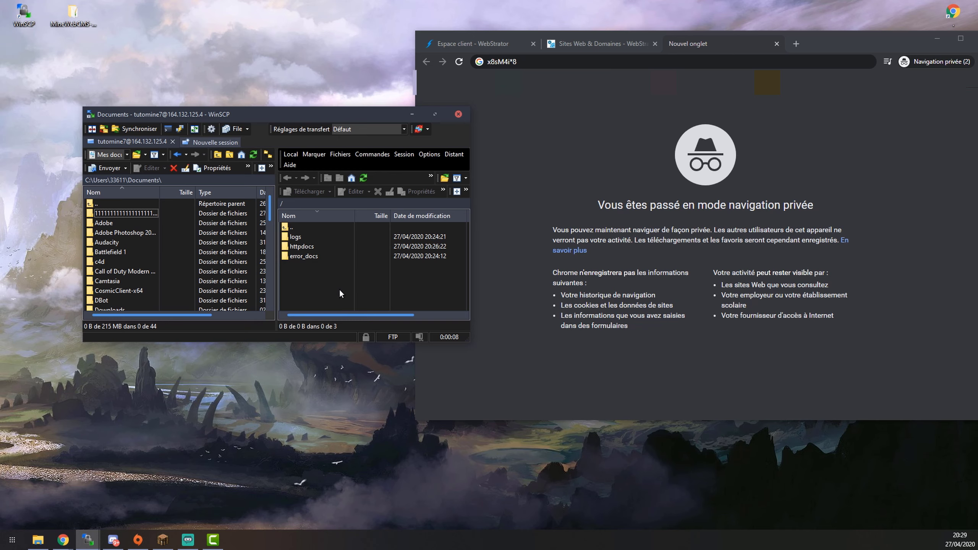
Open /httpdocs in WinSCP and delete its five default files.
double_click(302, 246)
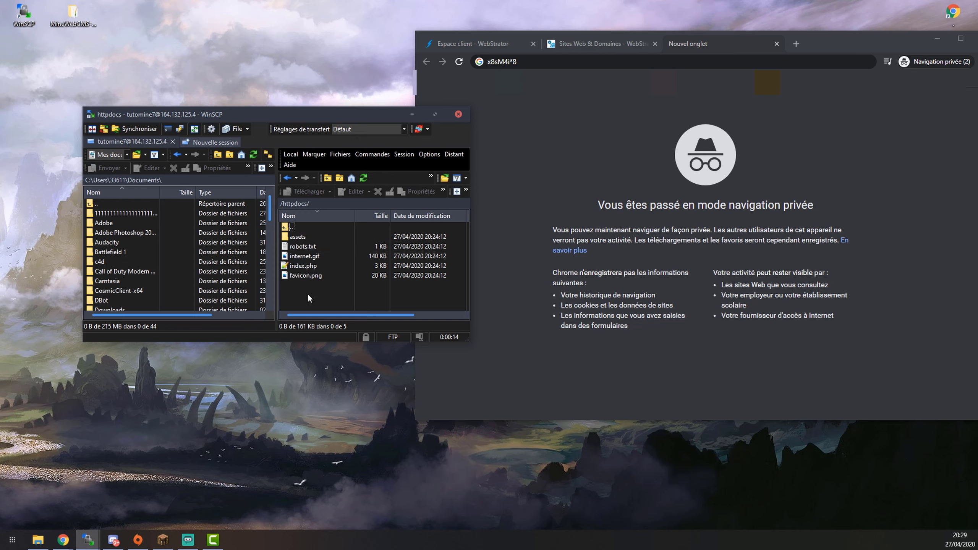
left_click_drag(308, 294, 296, 241)
key("Delete")
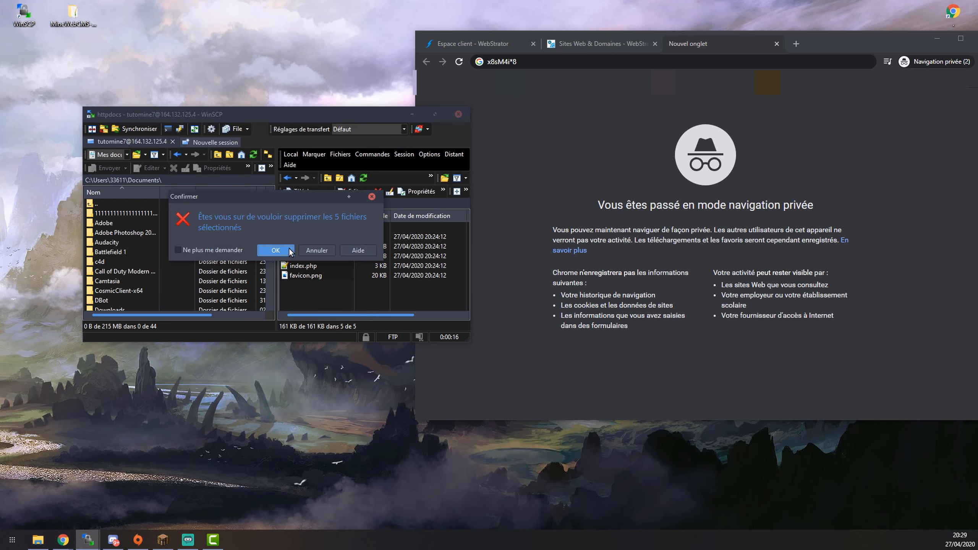
left_click(288, 250)
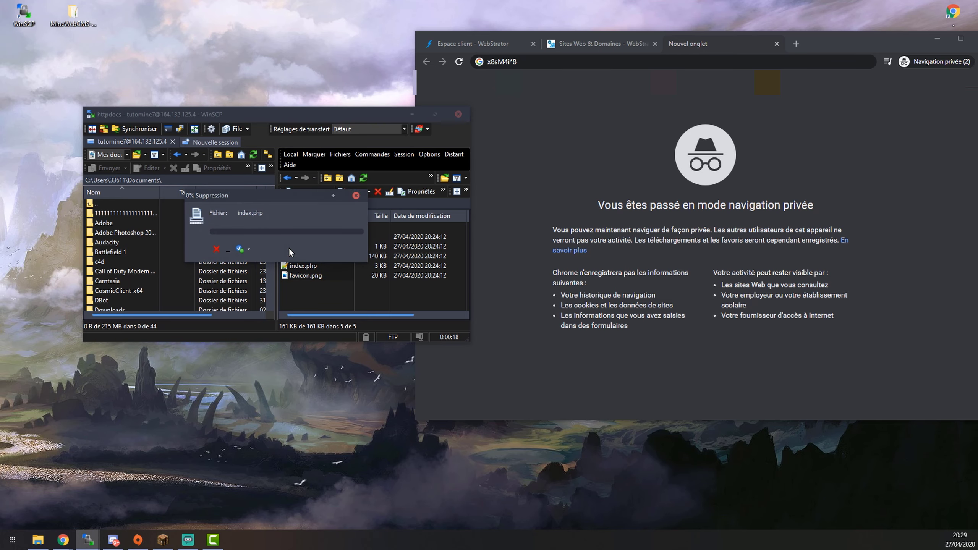
Load tutomineweb.websr.fr in a new Chrome tab, which returns 403 Forbidden.
left_click(595, 43)
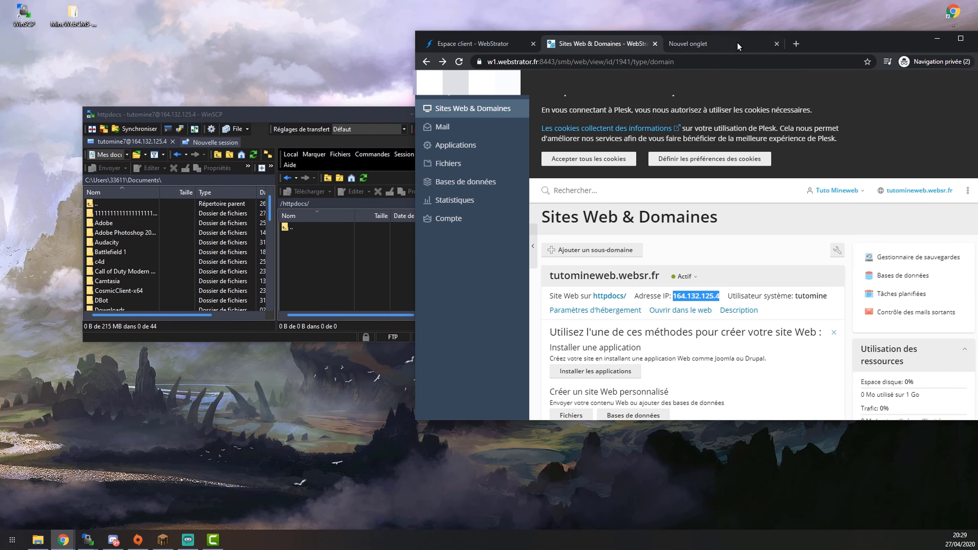
left_click(737, 42)
left_click(796, 44)
left_click(594, 43)
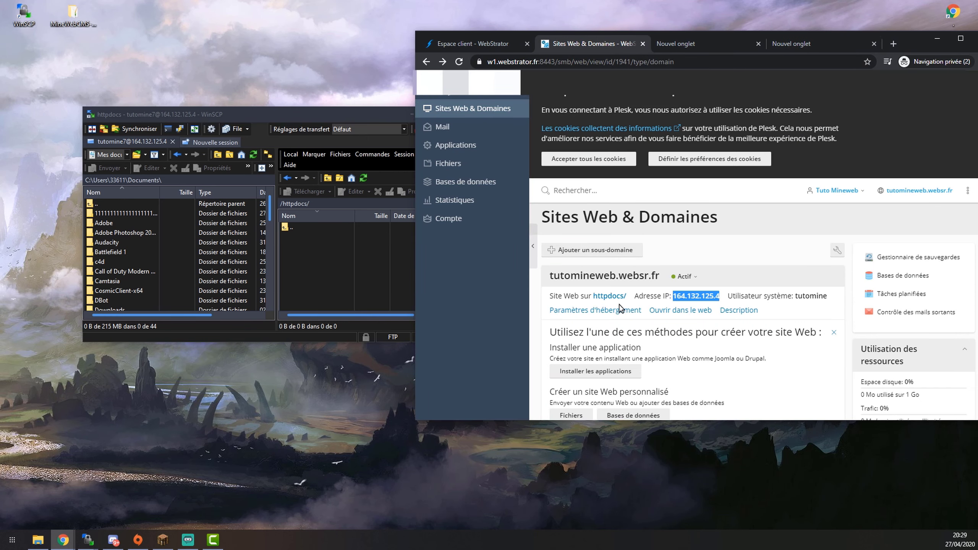
double_click(597, 277)
scroll(599, 282, "down", 1)
triple_click(651, 234)
key("ctrl+c")
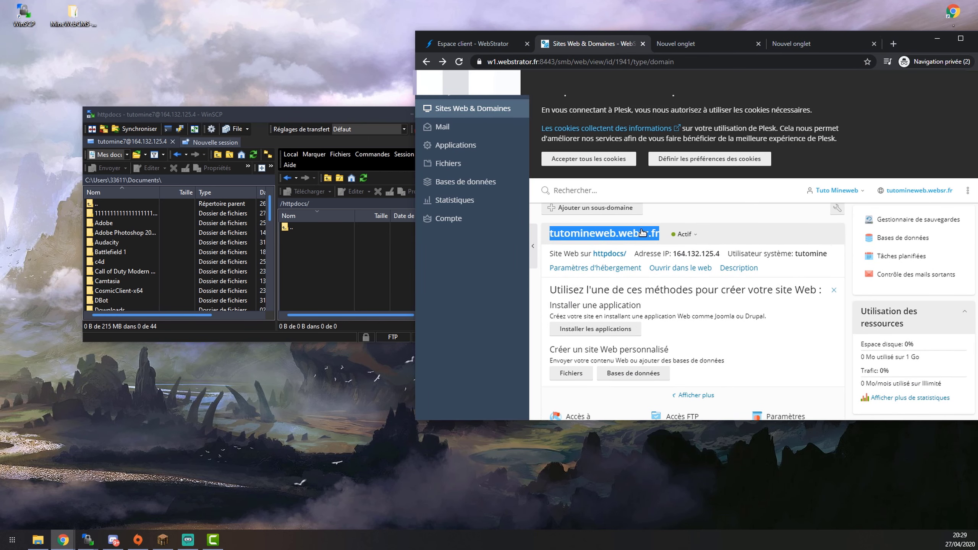
left_click(819, 25)
left_click(805, 43)
key("ctrl+v")
key("Return")
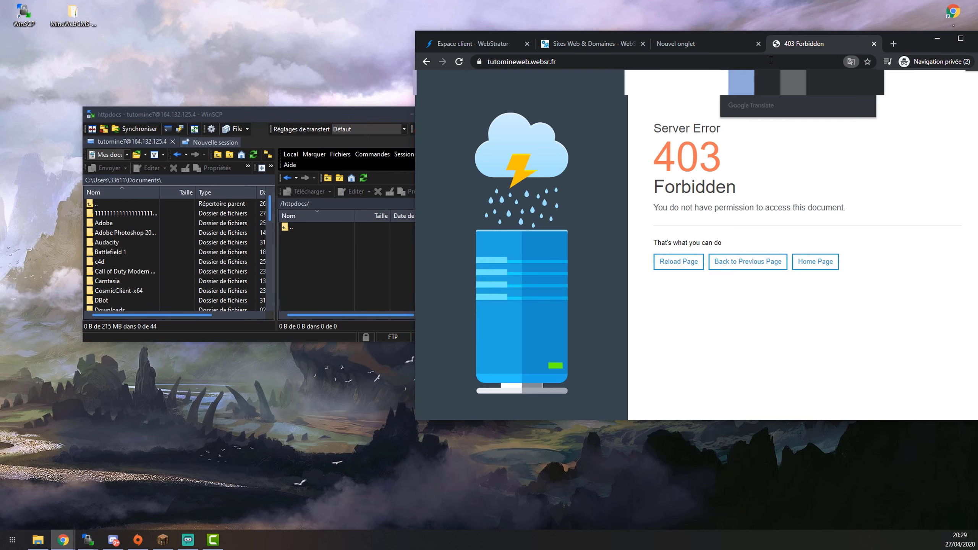
Delete .github from MineWebCMS-master and upload its 16 items into httpdocs.
left_click(38, 540)
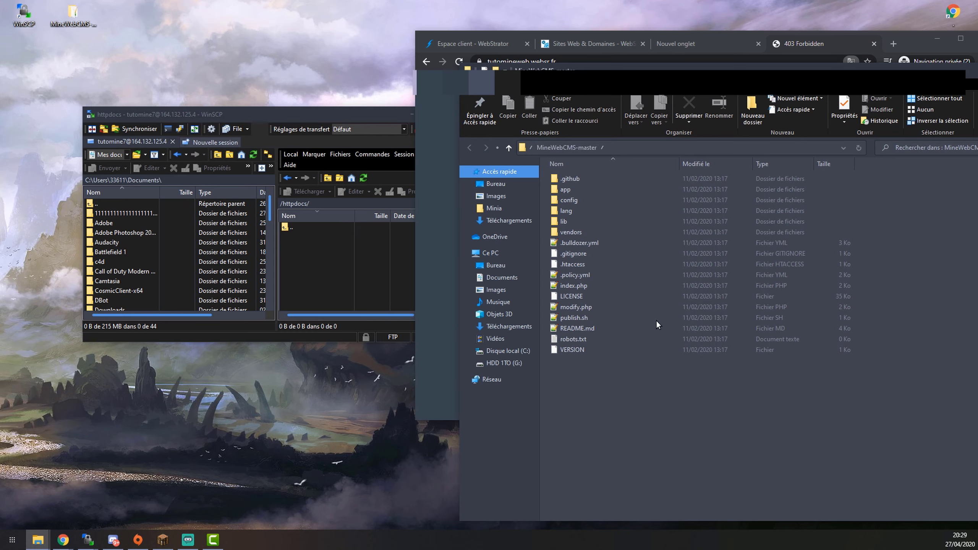
left_click(574, 178)
key("Delete")
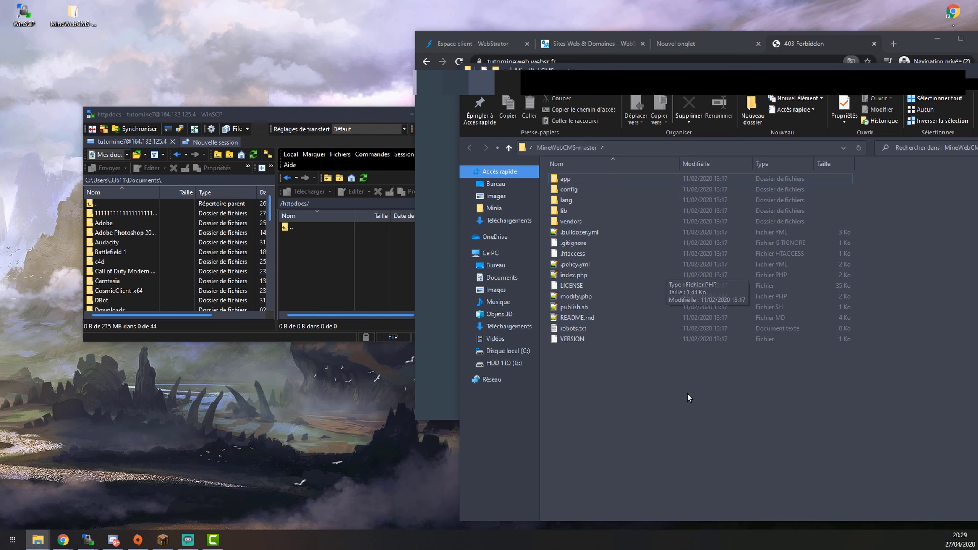
left_click_drag(687, 393, 557, 173)
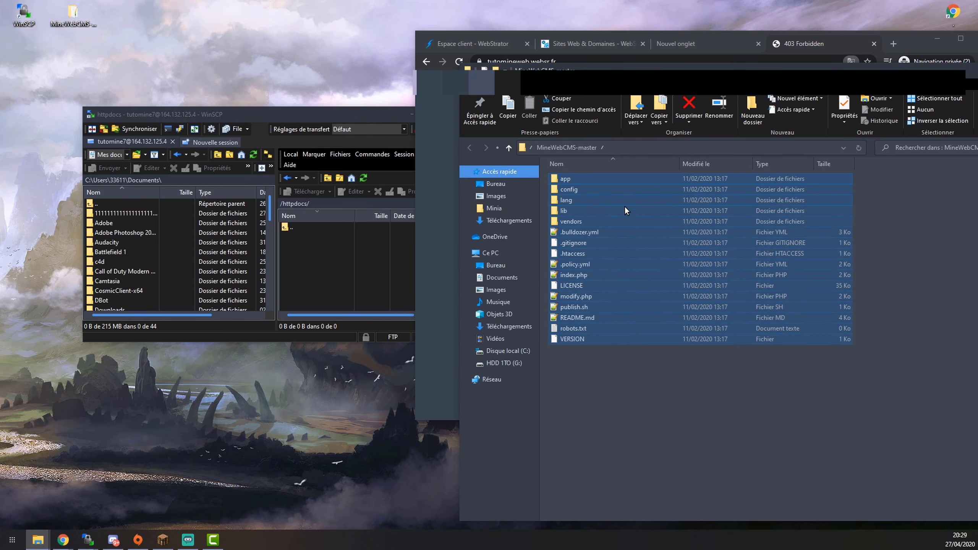
left_click_drag(625, 207, 308, 254)
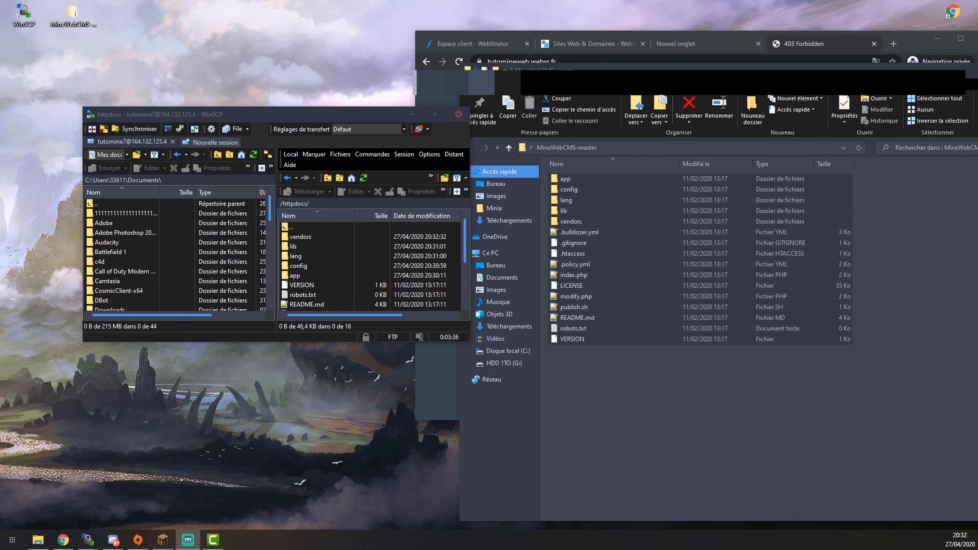
Close the MineWebCMS-master window and delete that folder from the desktop.
left_click_drag(591, 73, 364, 92)
left_click(818, 89)
left_click_drag(186, 3, 73, 37)
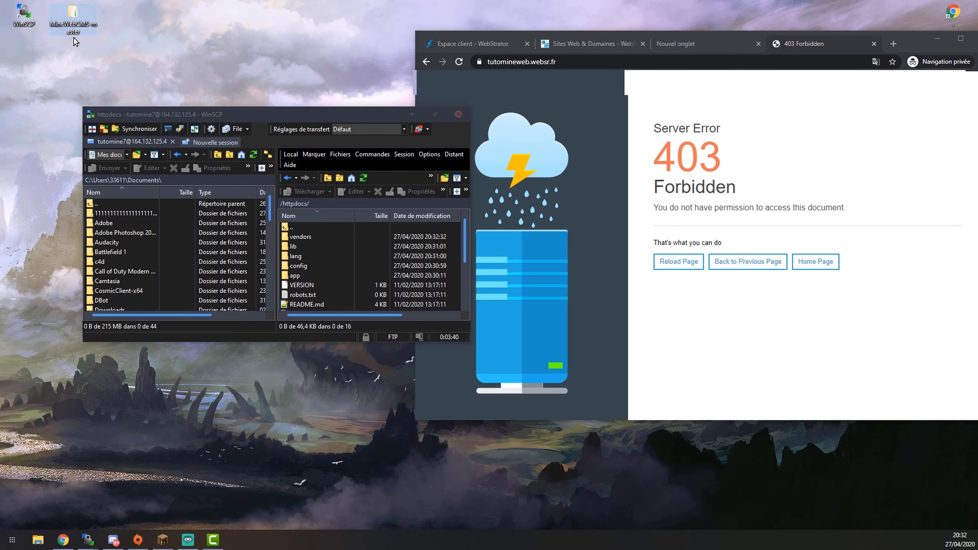
key("Delete")
Close the 403 Forbidden, spare and WebStrator client area tabs, and reposition the windows.
left_click(874, 44)
left_click(778, 44)
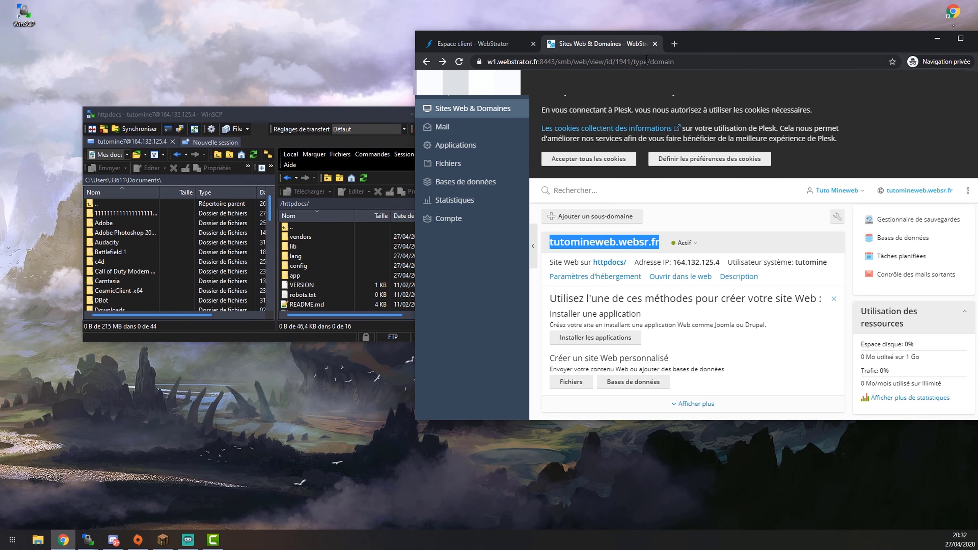
left_click_drag(731, 37, 702, 20)
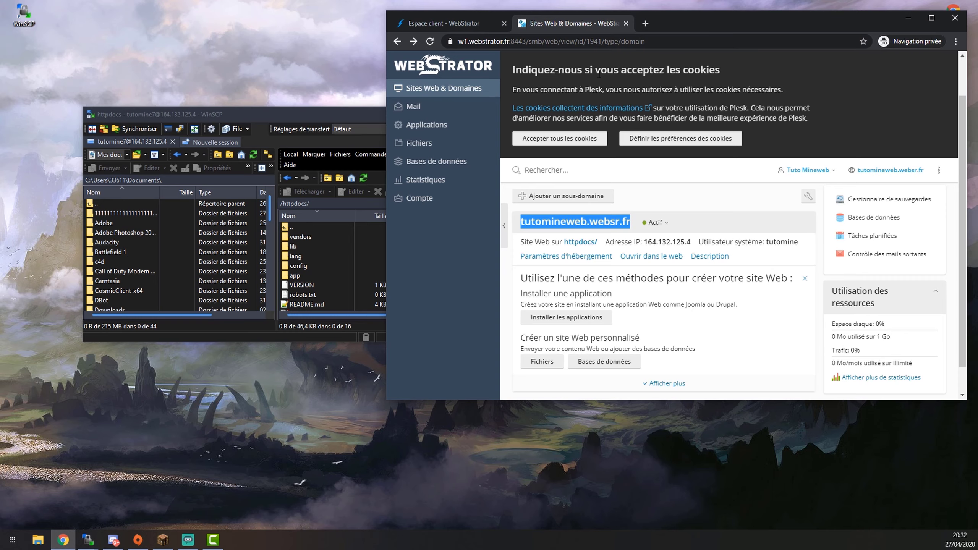
left_click(463, 28)
left_click(504, 24)
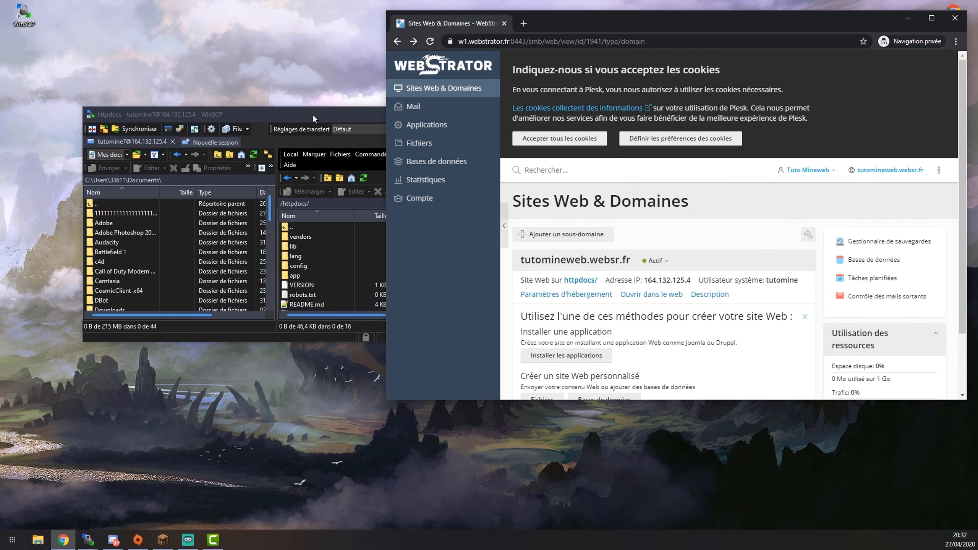
left_click_drag(312, 113, 275, 91)
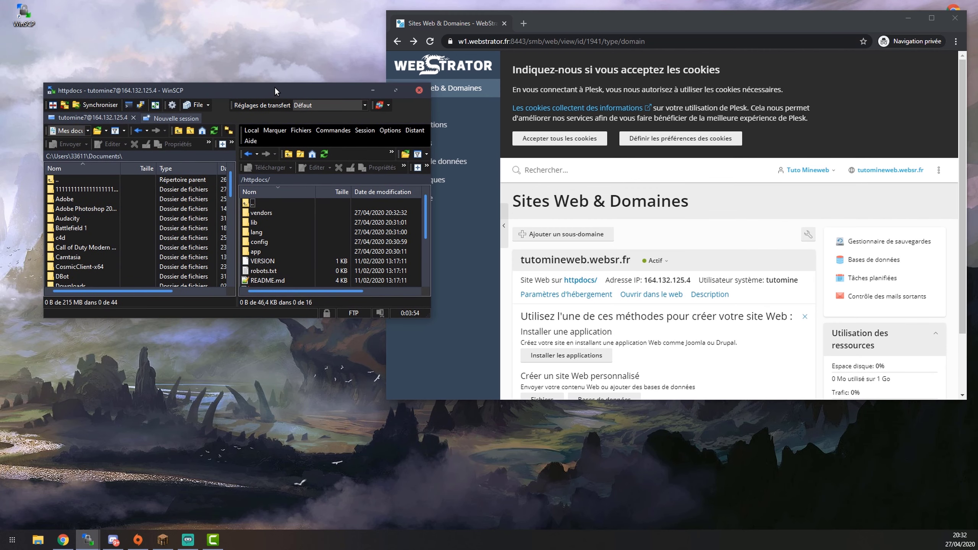
Open tutomineweb.websr.fr in a new private tab to reach the MineWeb installation page.
left_click(522, 24)
type("tut")
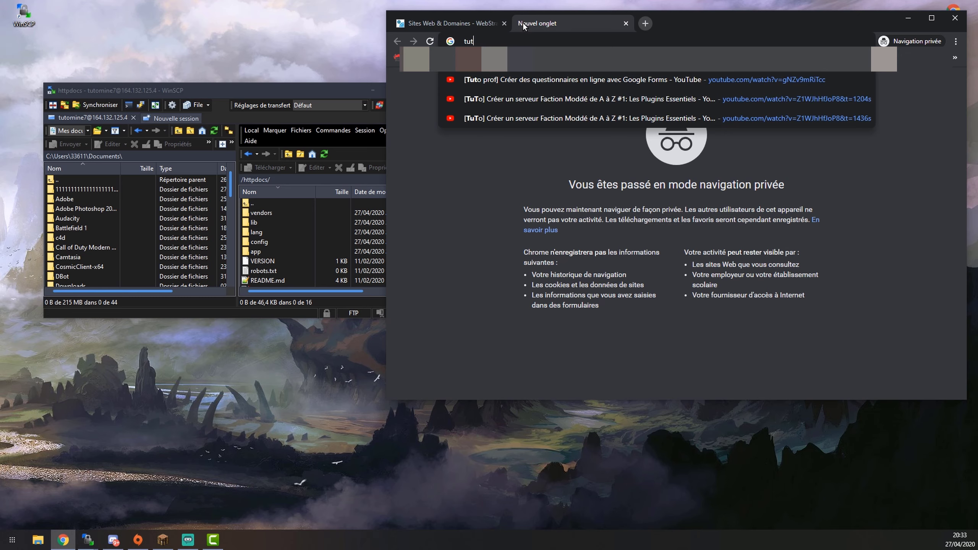
left_click(456, 22)
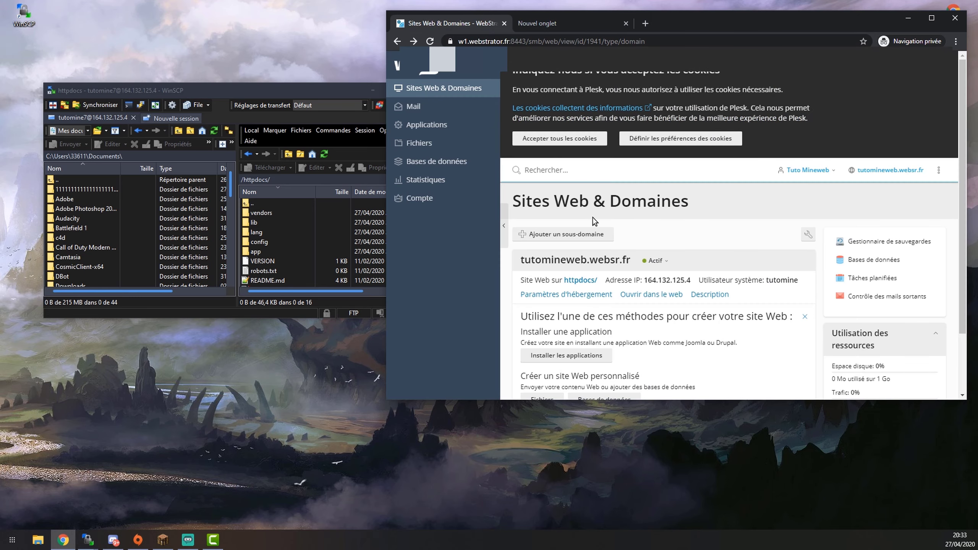
left_click_drag(515, 265, 633, 260)
key("ctrl+c")
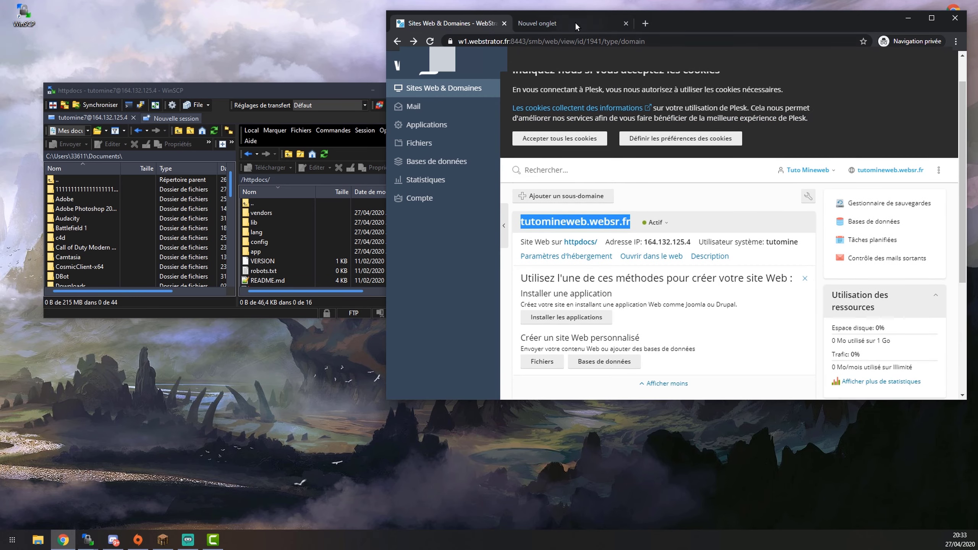
left_click(573, 21)
left_click(570, 38)
key("ctrl+v")
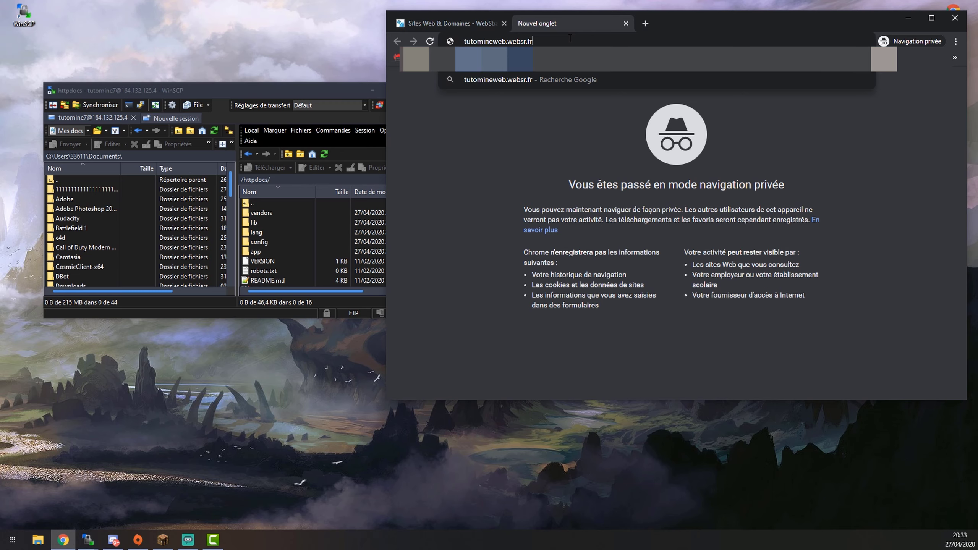
key("Return")
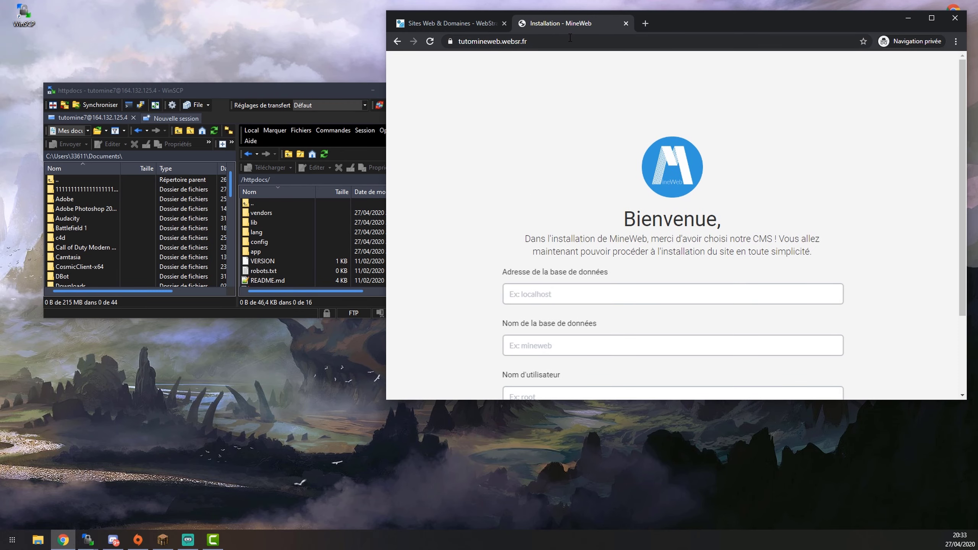
Maximize Chrome, highlight the database address, name, username and password labels, then return to Plesk.
left_click(932, 18)
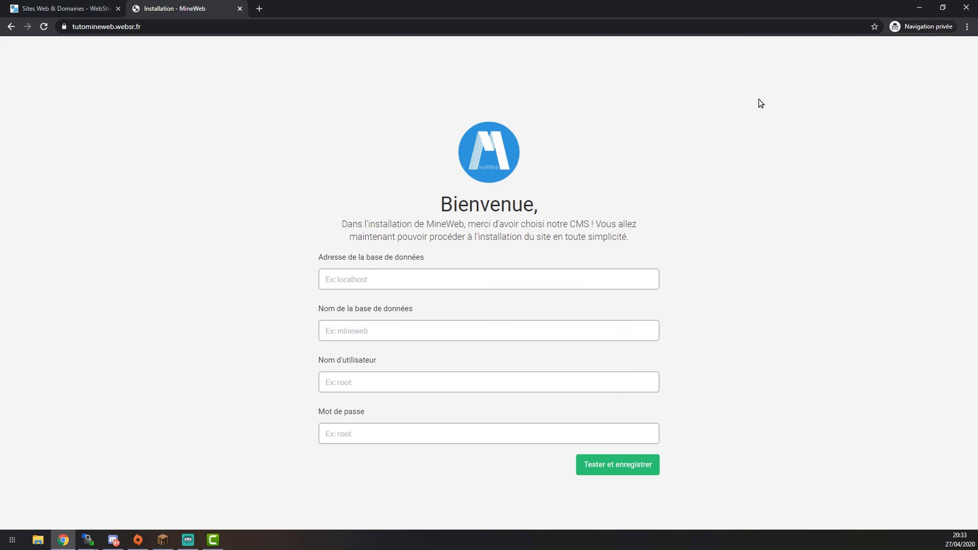
left_click_drag(350, 260, 437, 255)
left_click(437, 253)
left_click_drag(311, 313, 416, 314)
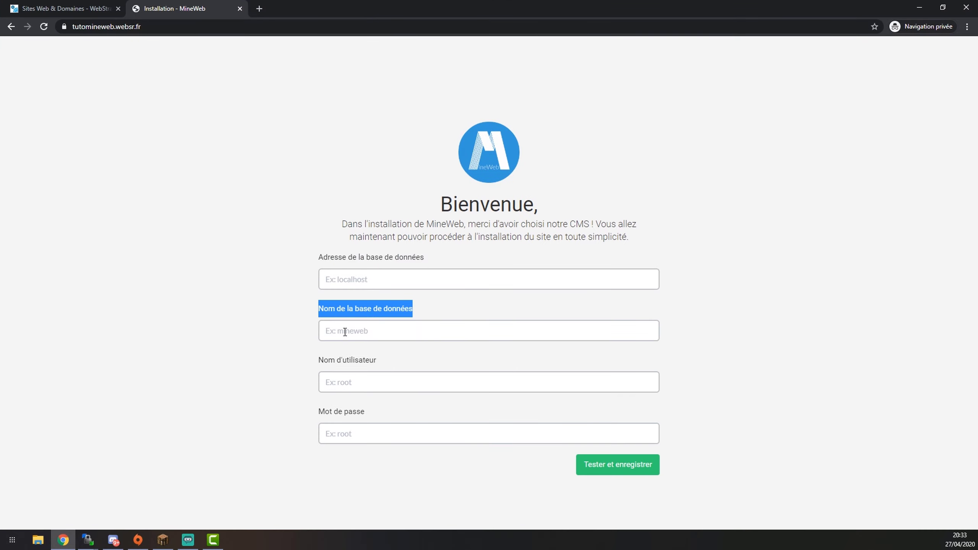
left_click_drag(312, 362, 382, 364)
left_click_drag(299, 417, 387, 409)
left_click(391, 408)
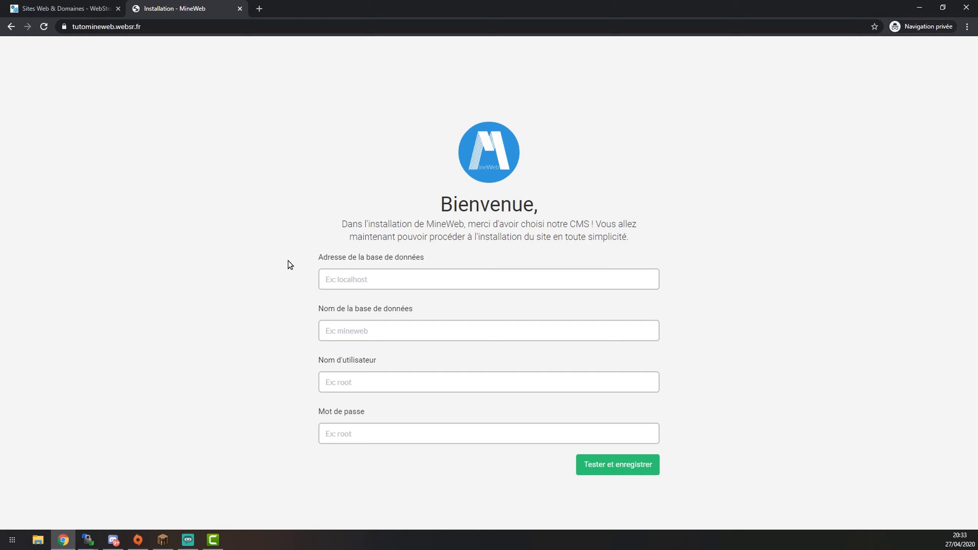
left_click(62, 6)
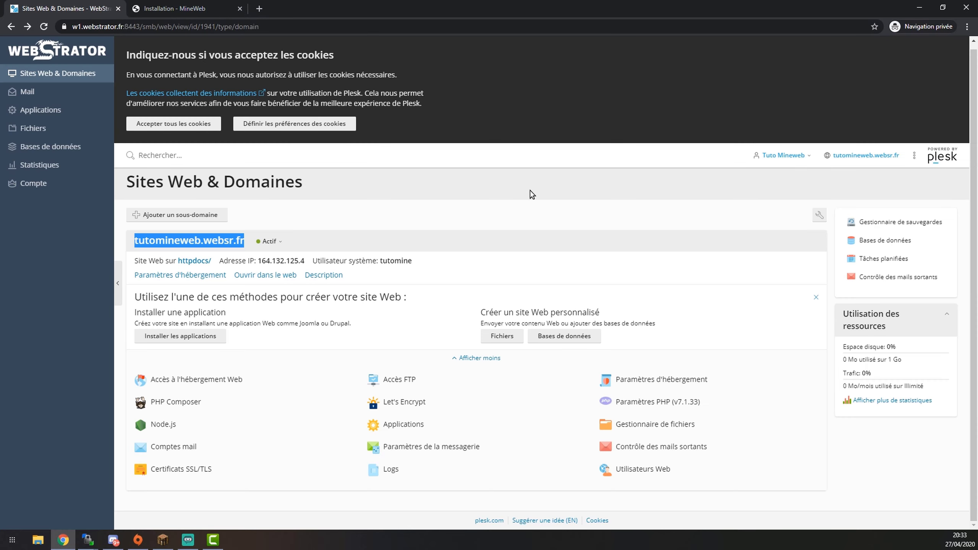
Start adding a new database from the Databases list, keeping the default name tutomine_.
left_click(473, 174)
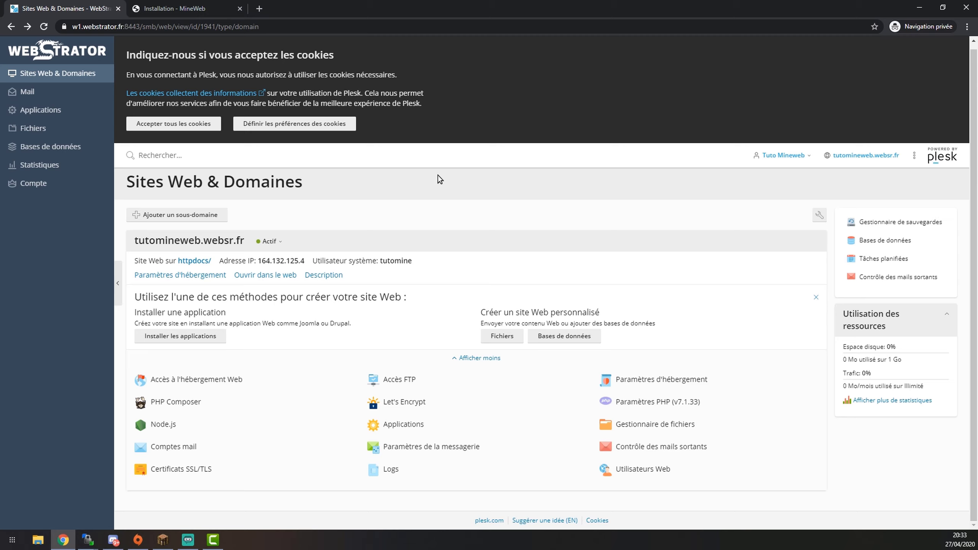
left_click(95, 151)
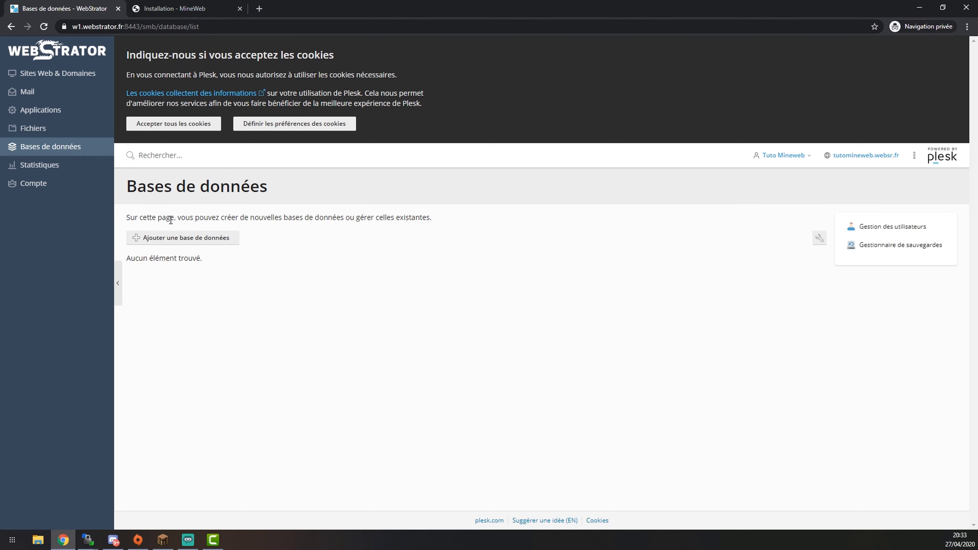
left_click(182, 238)
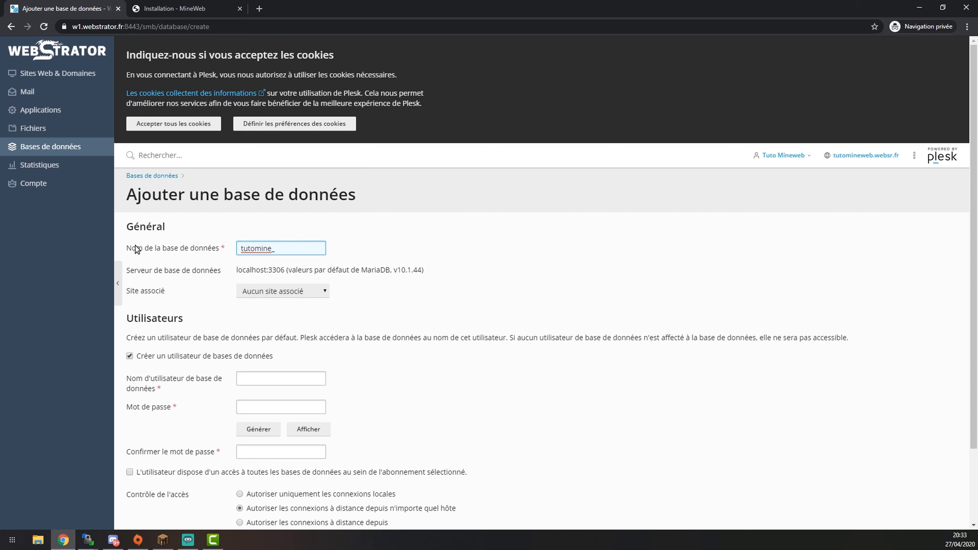
double_click(260, 248)
key("ctrl+c")
left_click(376, 244)
Set database user tutomine_ with a generated strong password, copy it, and create the database.
scroll(376, 244, "down", 1)
left_click(225, 326)
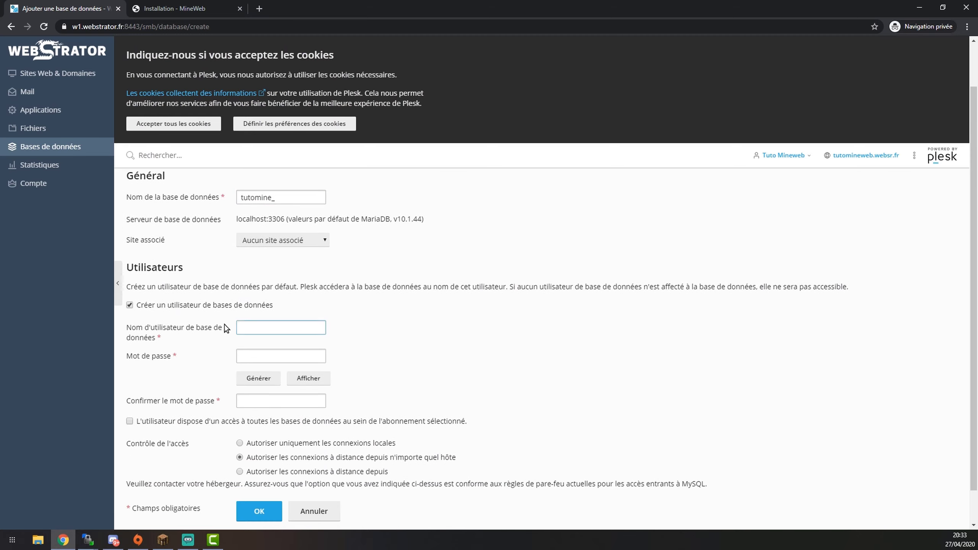
left_click(263, 326)
key("ctrl+v")
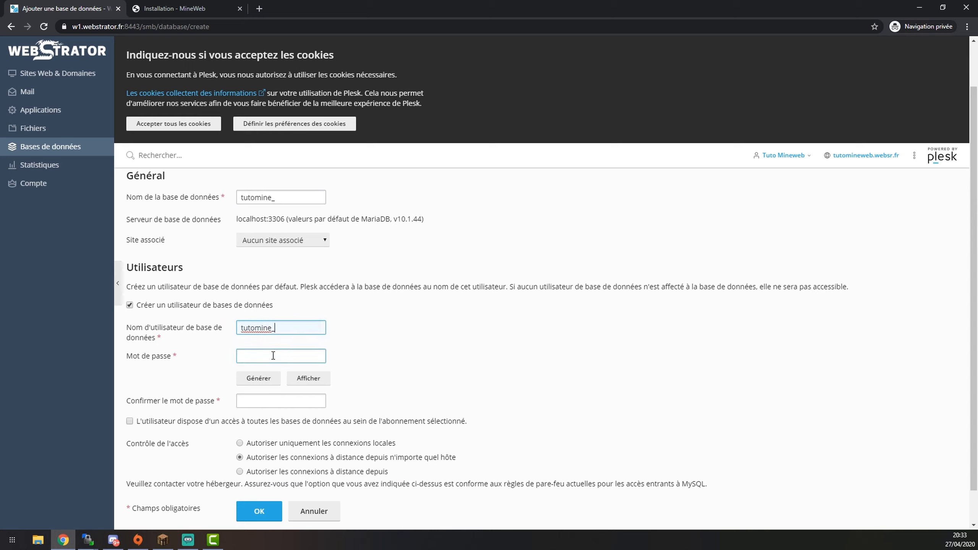
left_click(258, 378)
left_click(308, 378)
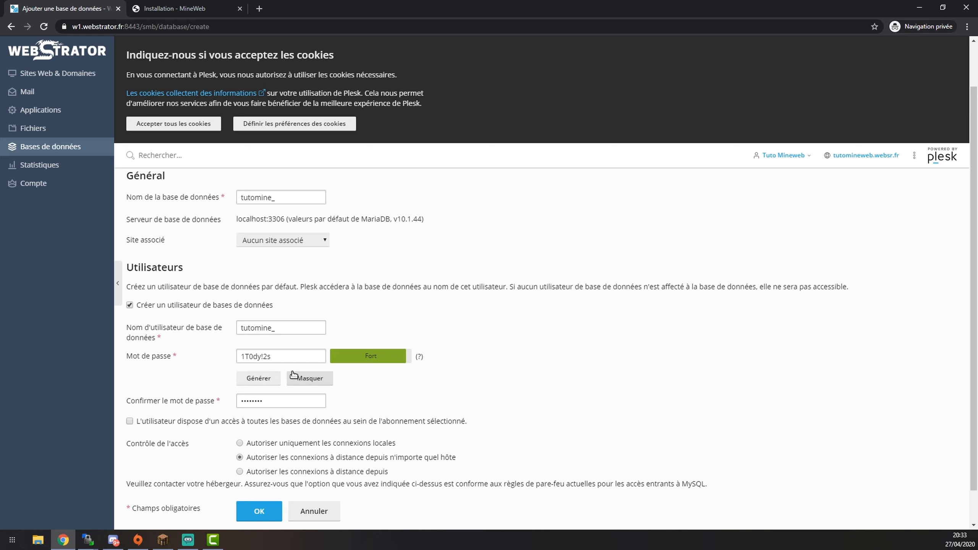
left_click(262, 355)
double_click(262, 356)
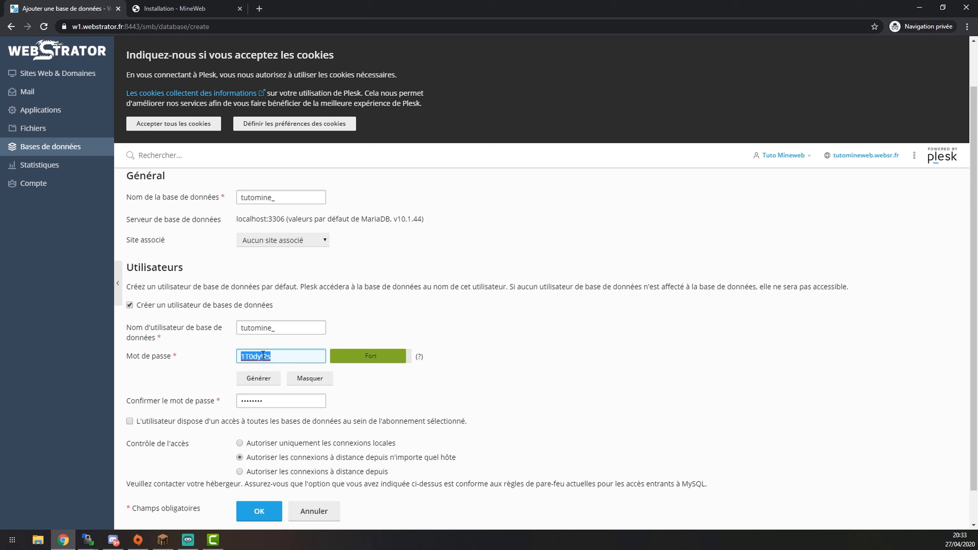
scroll(263, 355, "down", 1)
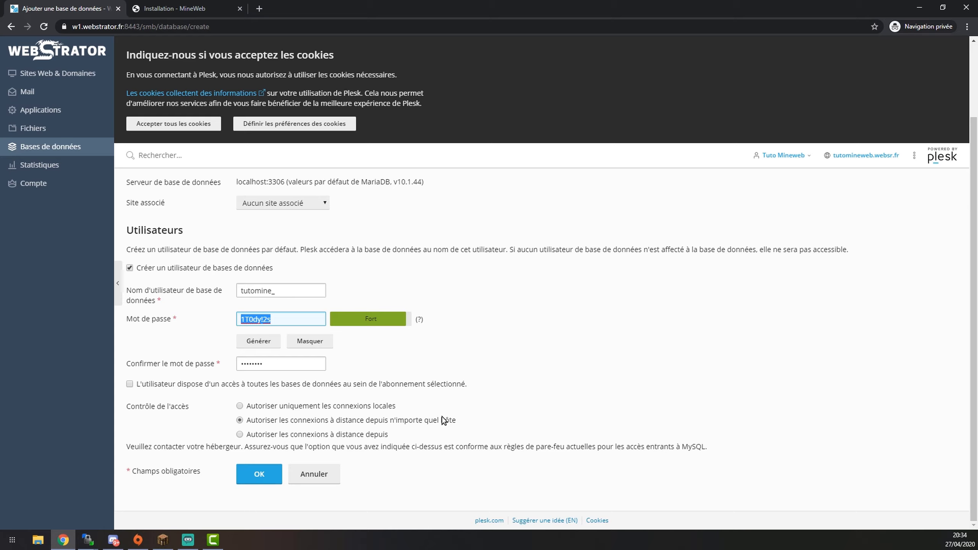
left_click(260, 473)
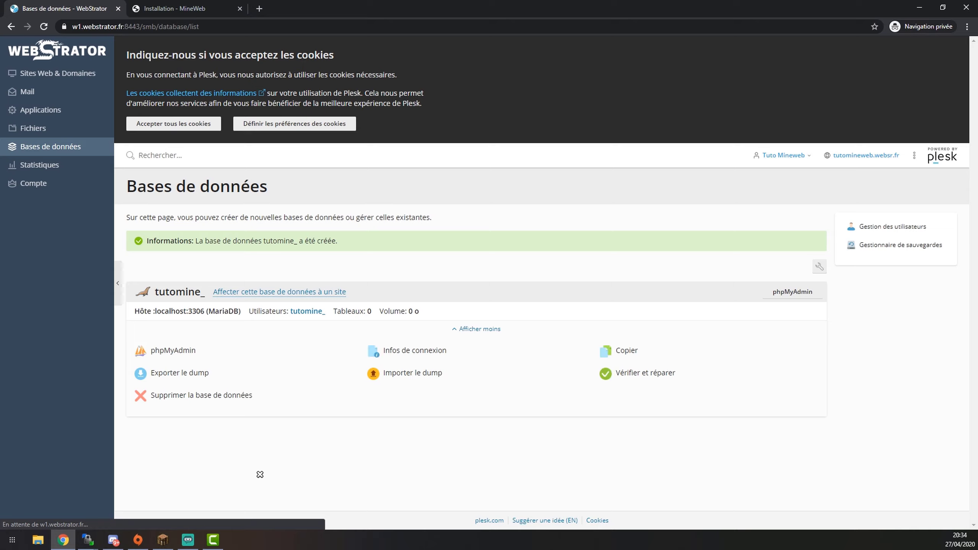
Show the tutomine_ connection details and paste the generated password into the installer.
left_click(414, 353)
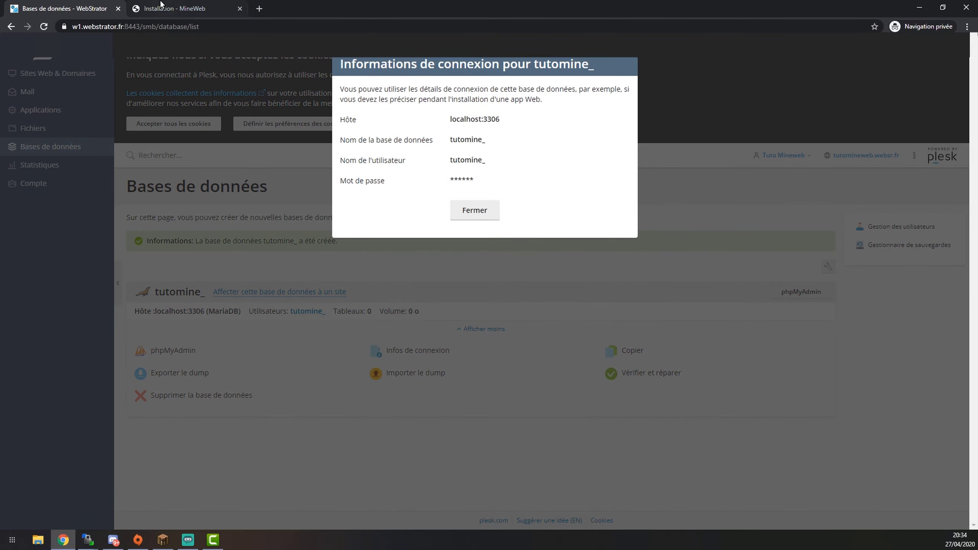
left_click(259, 9)
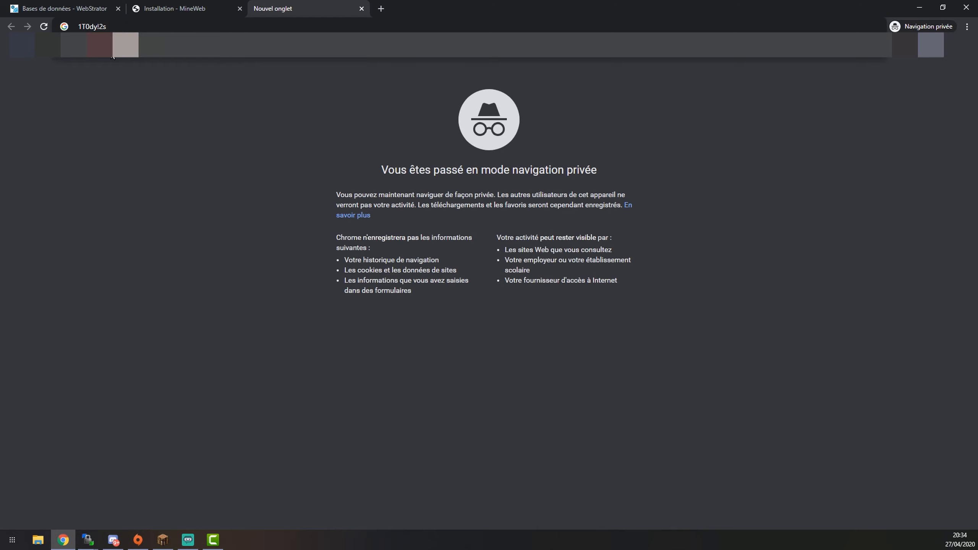
left_click(69, 7)
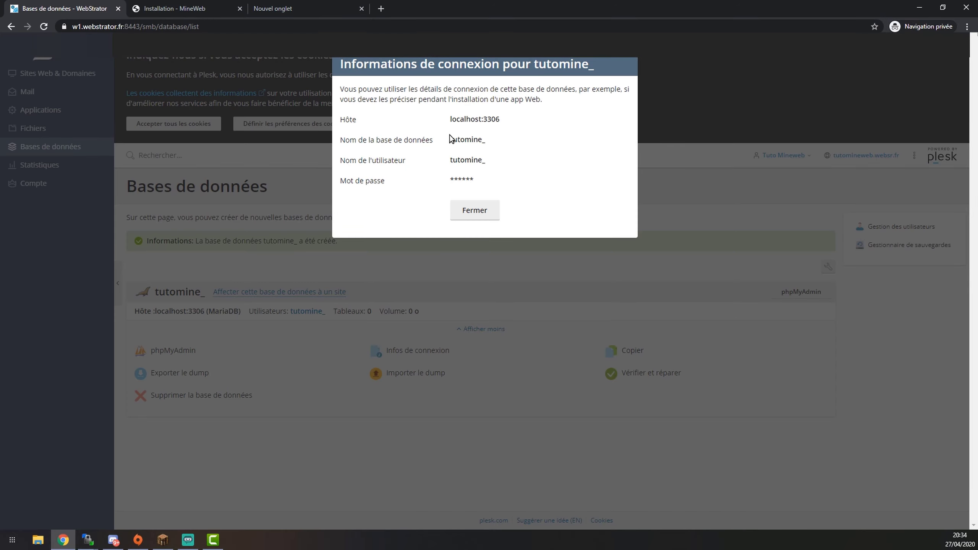
left_click(168, 11)
left_click(341, 429)
key("ctrl+v")
Fill the installer's username and database name fields with tutomine_.
left_click(61, 5)
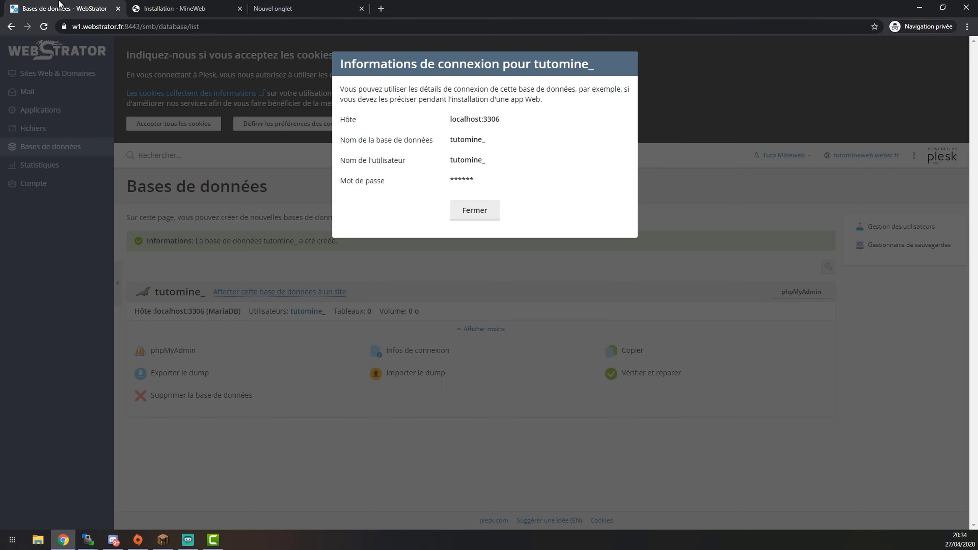
double_click(470, 140)
key("ctrl+c")
left_click(183, 7)
left_click(350, 384)
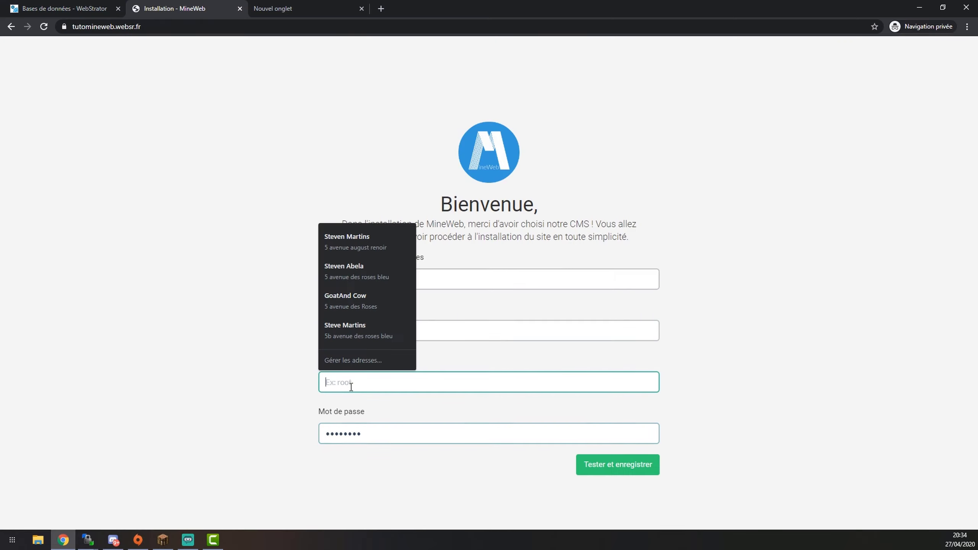
key("ctrl+v")
left_click(419, 330)
key("ctrl+v")
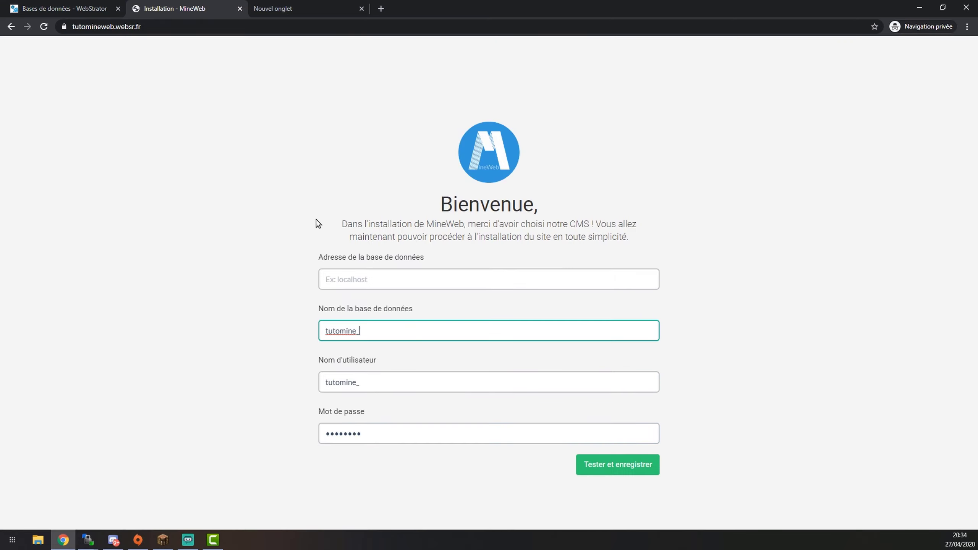
Enter localhost as the database address, then test and save the connection.
left_click(58, 7)
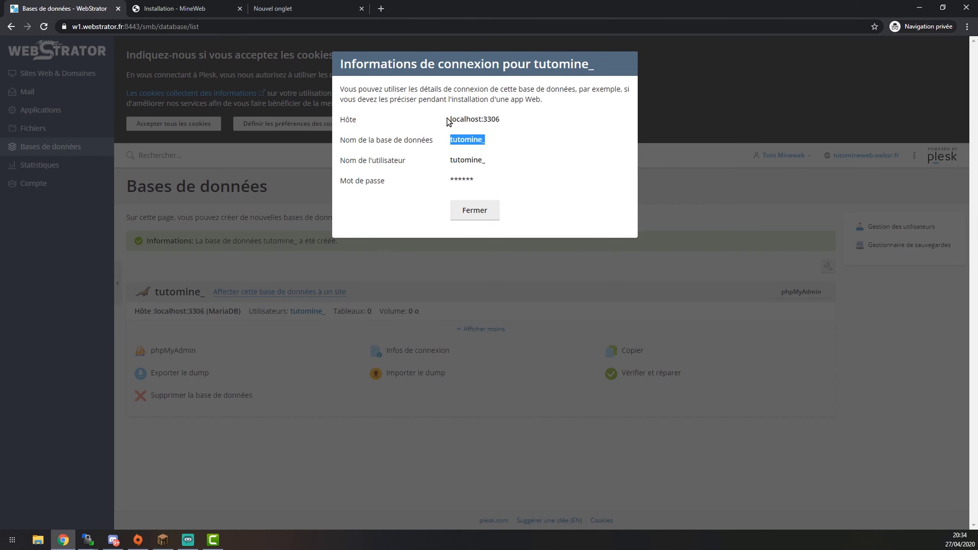
left_click_drag(448, 121, 483, 117)
key("ctrl+c")
key("ctrl+Tab")
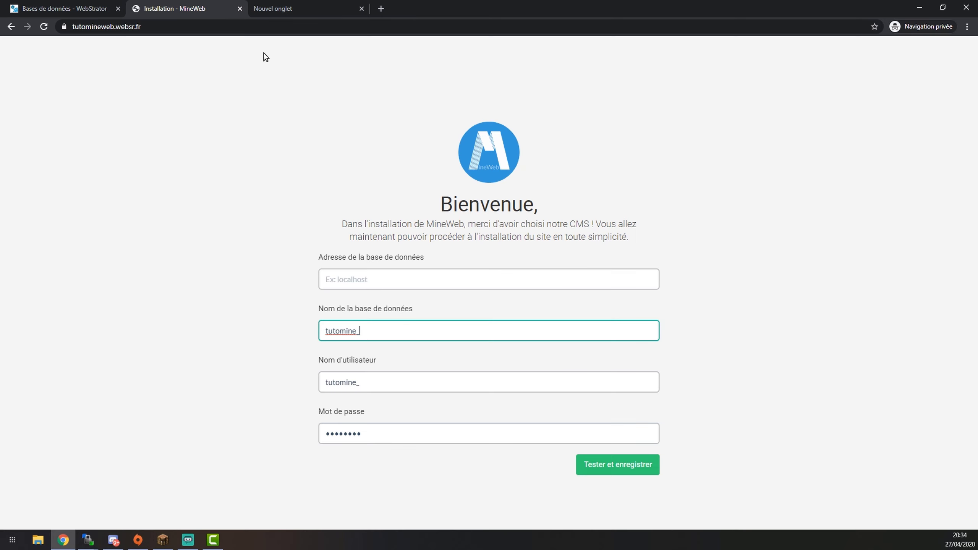
left_click(359, 283)
key("ctrl+v")
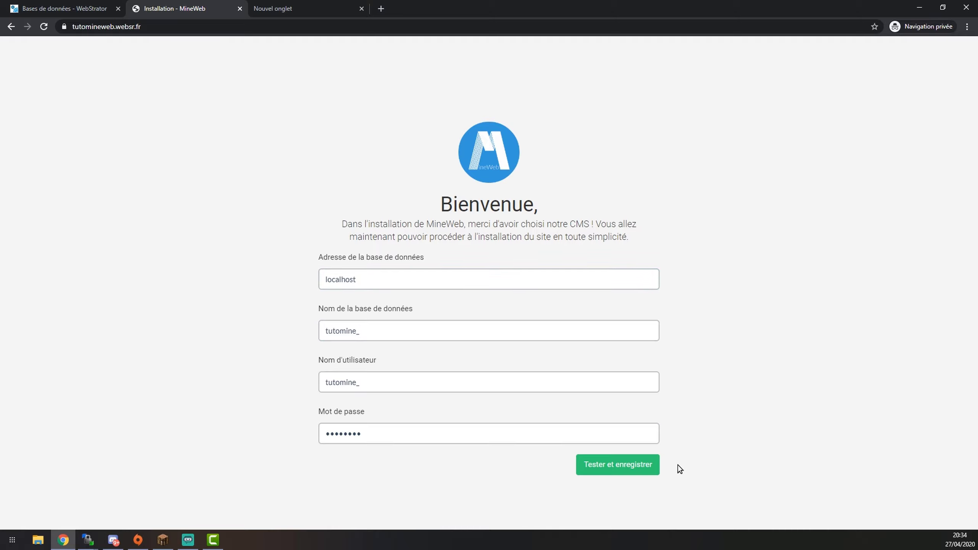
left_click(616, 466)
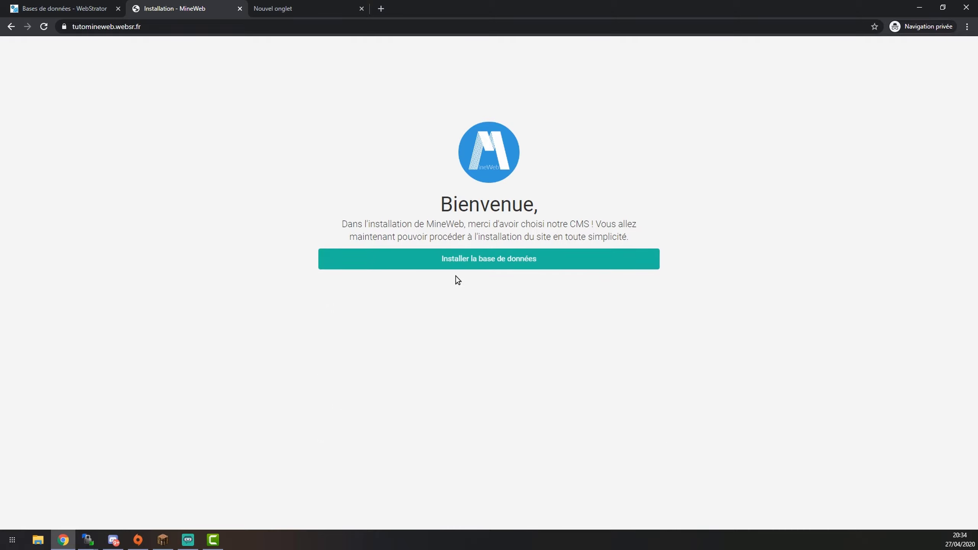
Install the MineWeb database, then enter the admin username, password and confirmation.
left_click(477, 263)
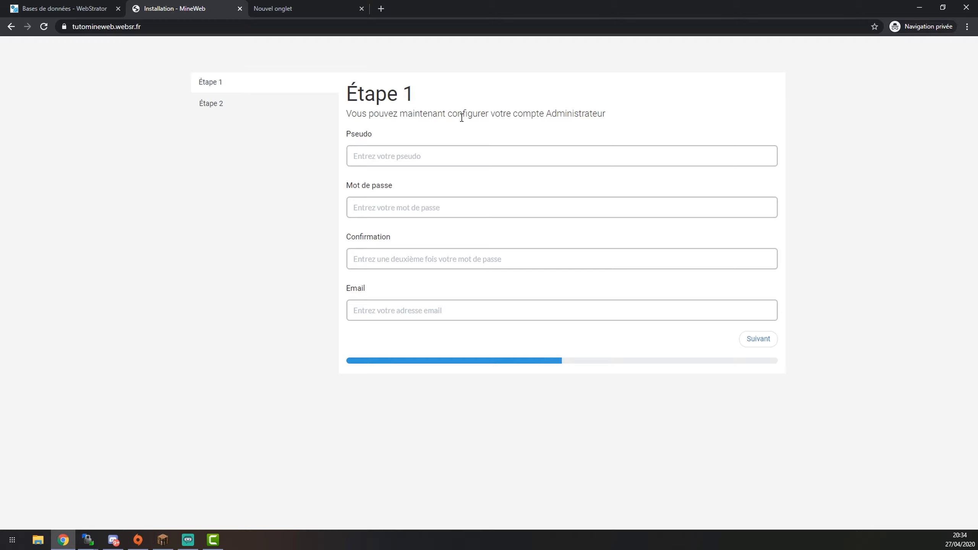
left_click(400, 155)
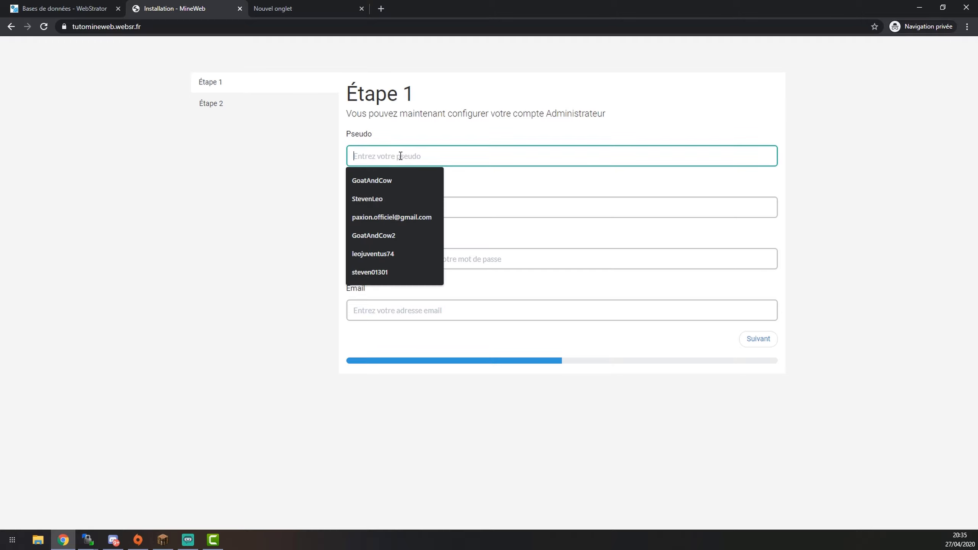
type("GoatAndCow")
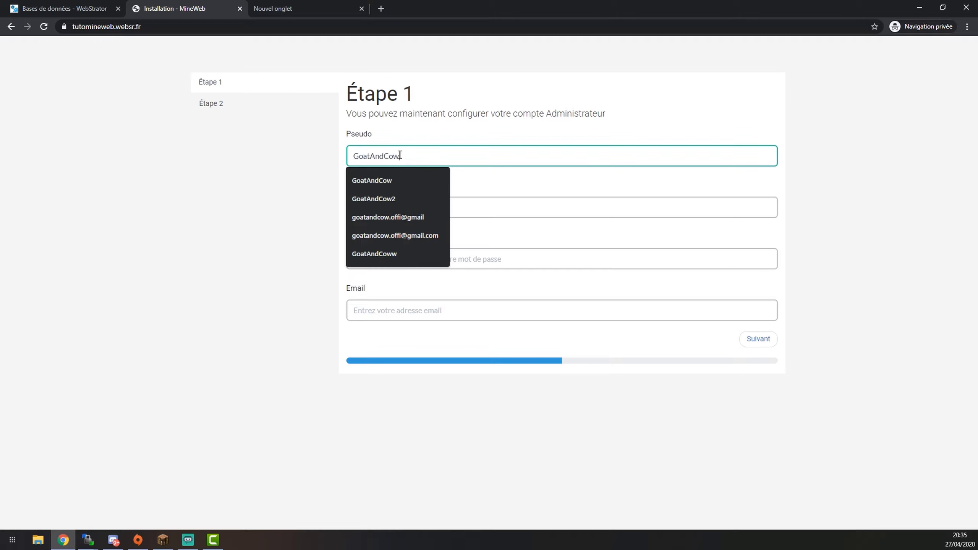
left_click(535, 208)
type("•••")
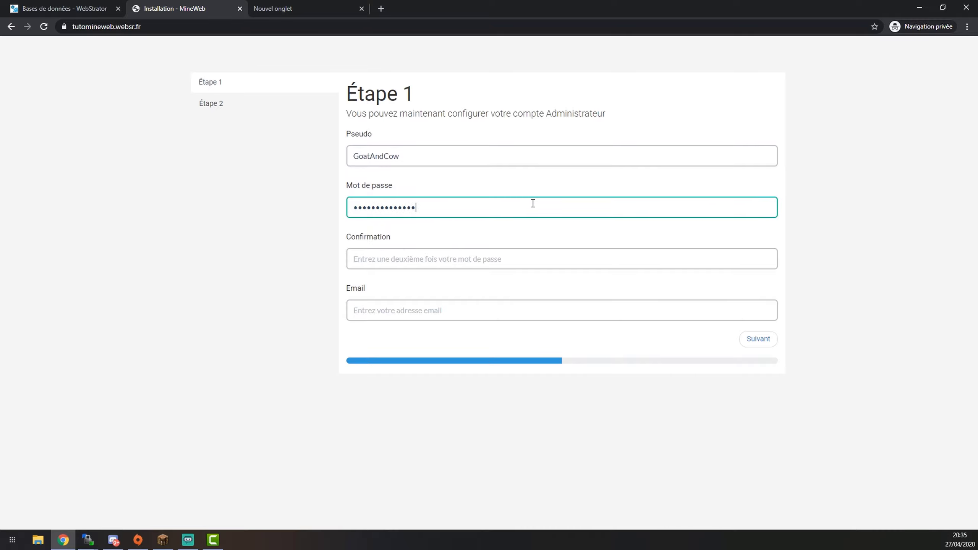
type("••")
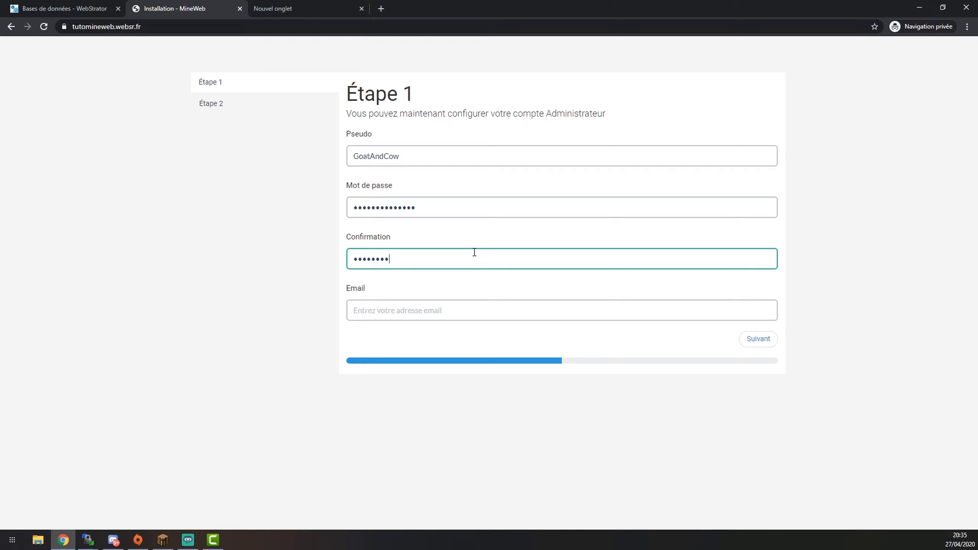
left_click(409, 301)
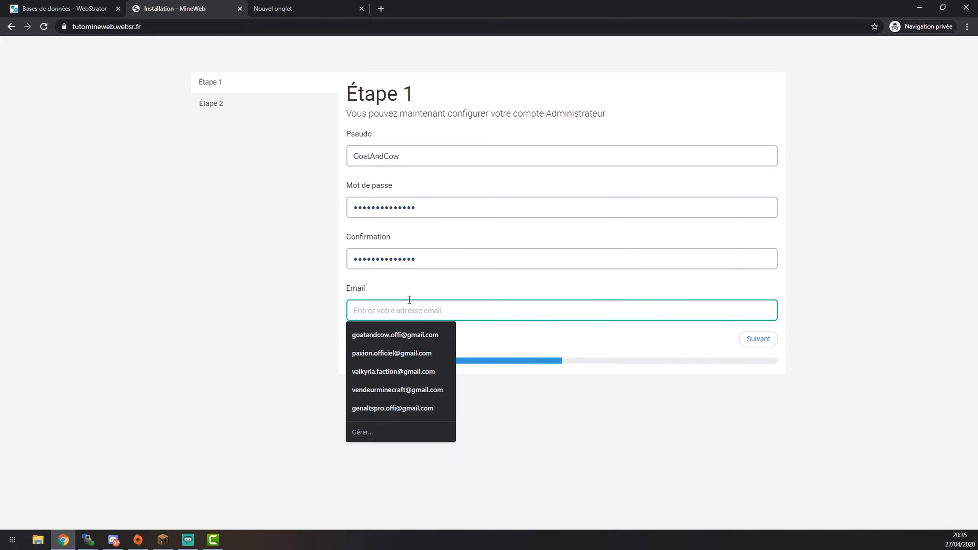
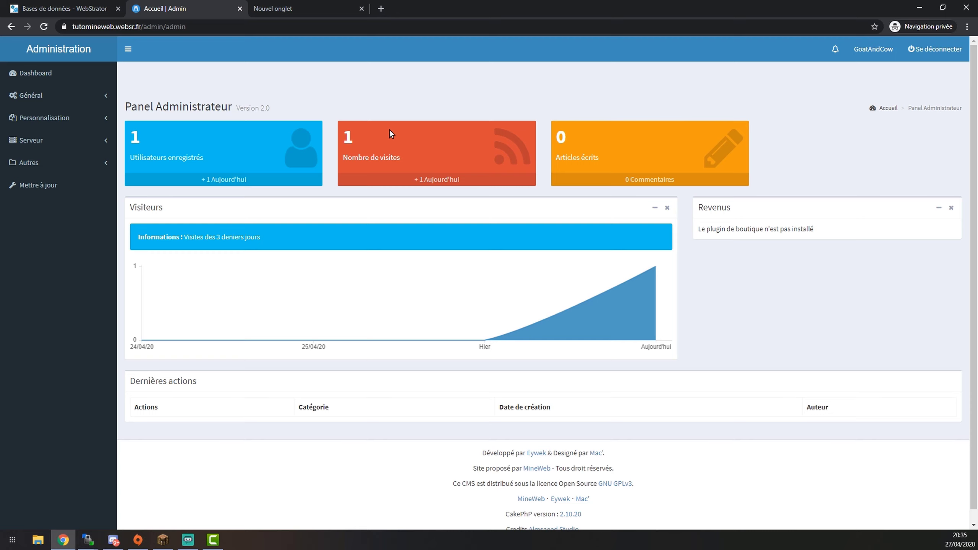
Open the Autres > Thèmes list in the MineWeb admin panel.
scroll(428, 156, "down", 1)
scroll(211, 131, "up", 1)
left_click(108, 164)
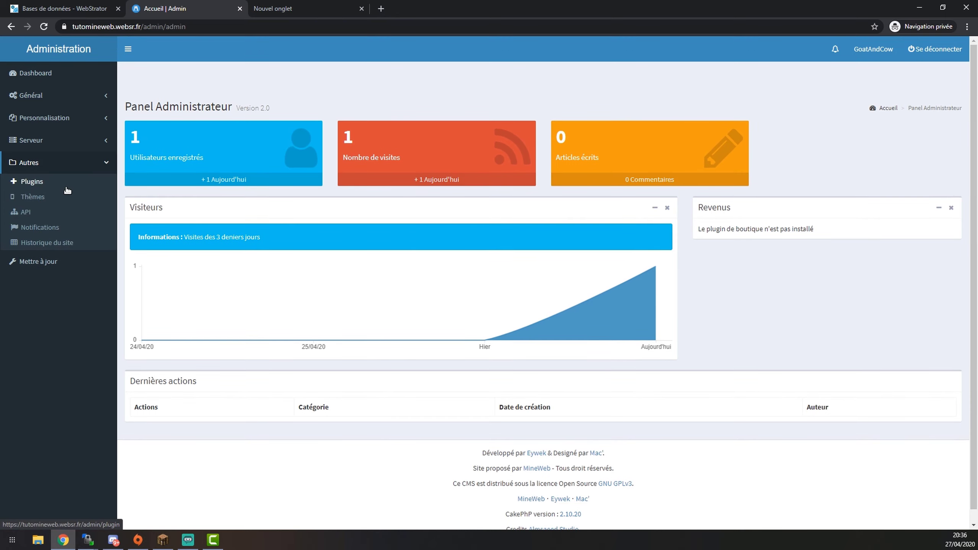
left_click(41, 198)
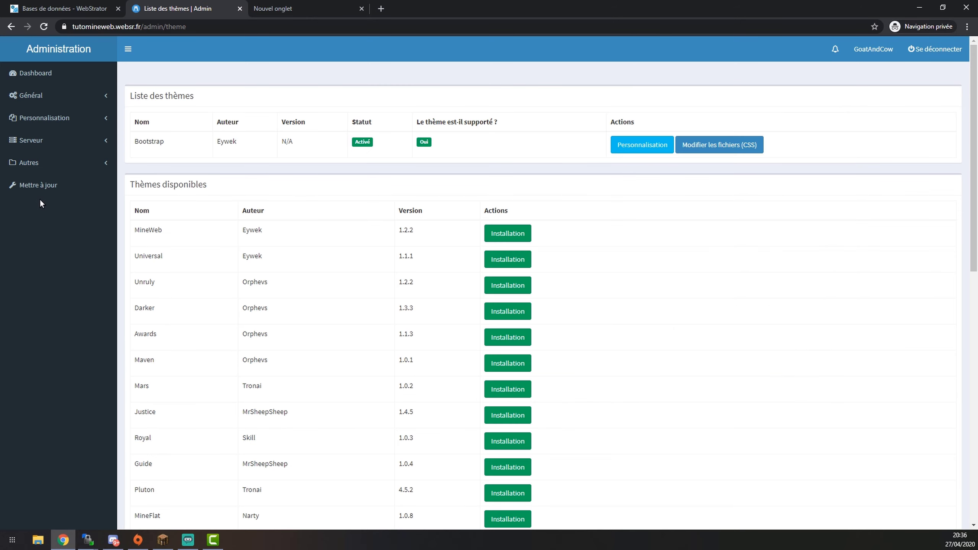
scroll(154, 166, "down", 3)
scroll(144, 165, "down", 8)
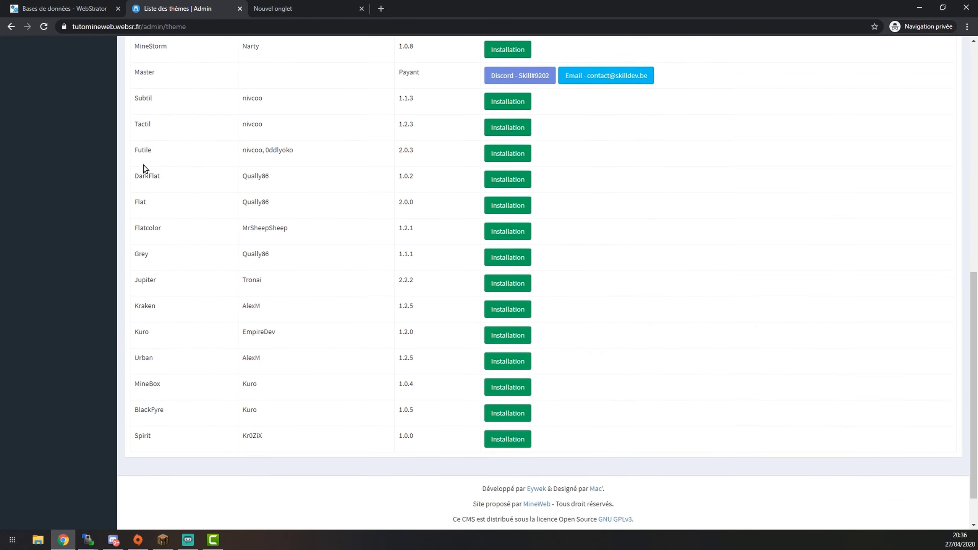
scroll(144, 166, "up", 4)
scroll(143, 166, "up", 5)
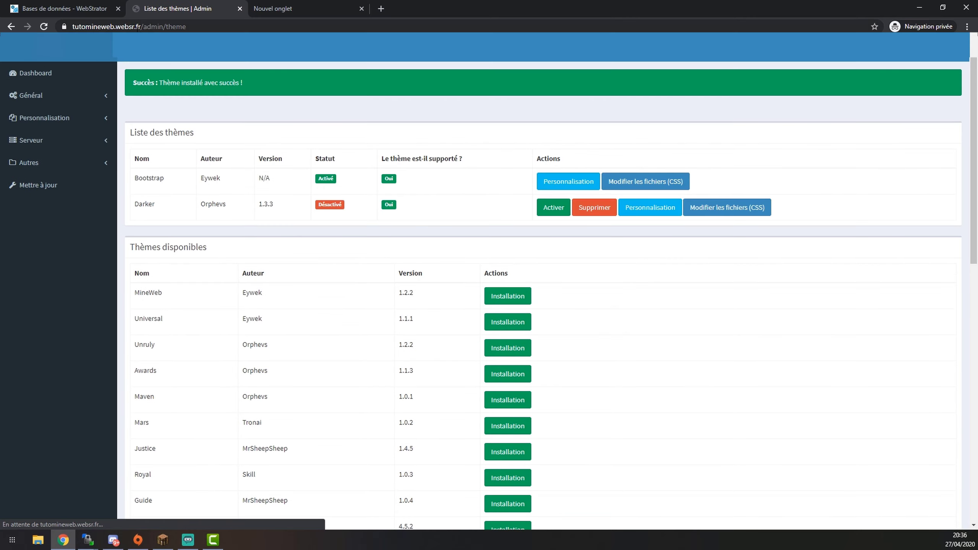
Load the public site's home page in a new tab using the site's address.
left_click_drag(143, 27, 70, 26)
key("ctrl+c")
left_click(320, 6)
key("ctrl+v")
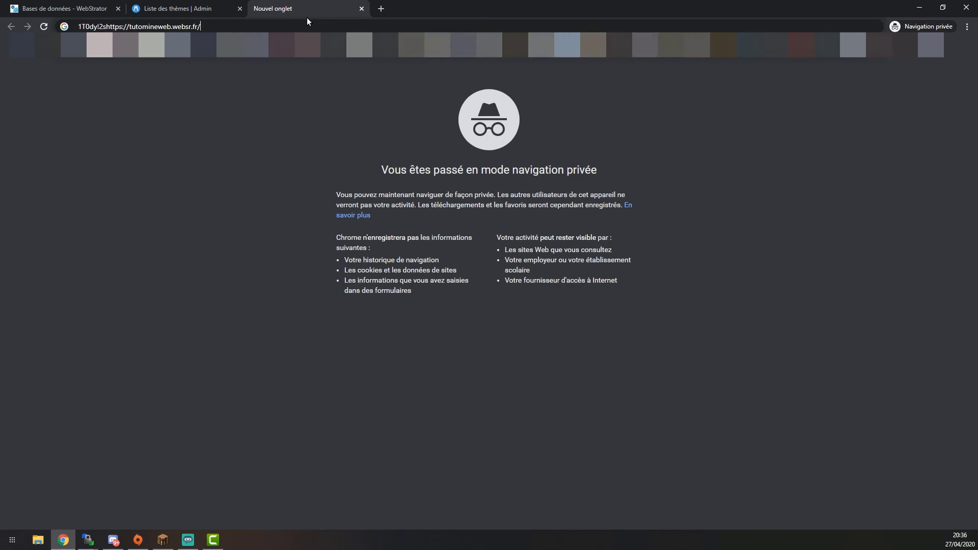
key("ctrl+a")
key("ctrl+v")
key("Return")
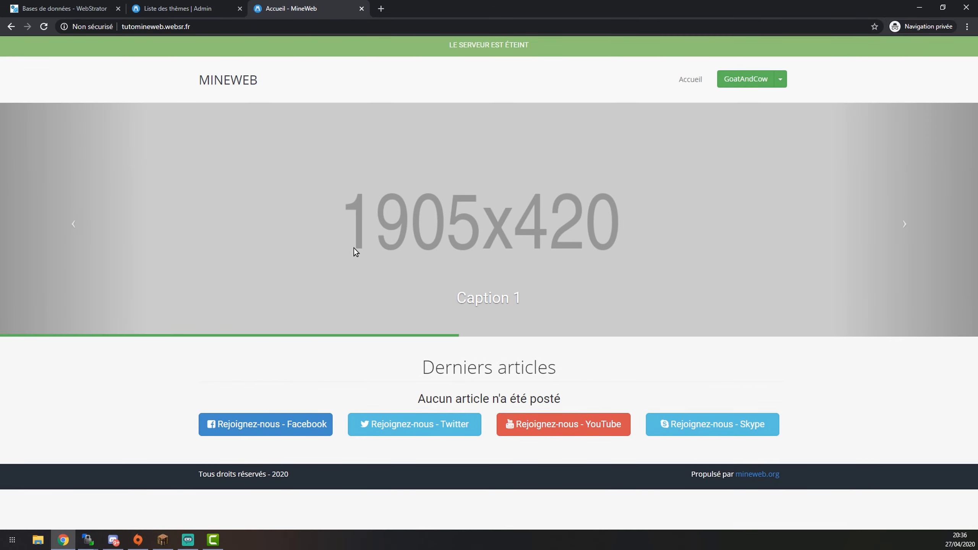
Activate the Darker theme and reload the public home page to see its dark look.
left_click(210, 9)
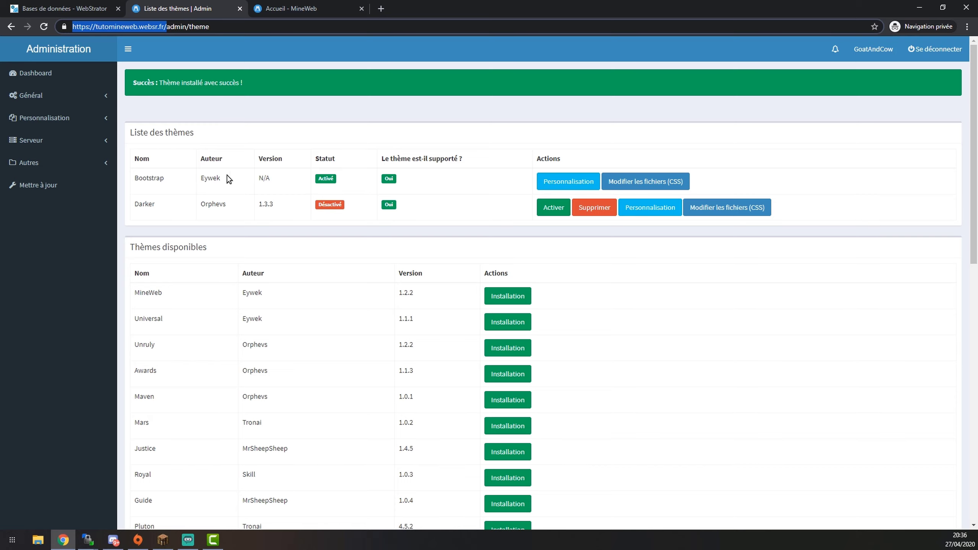
left_click(270, 9)
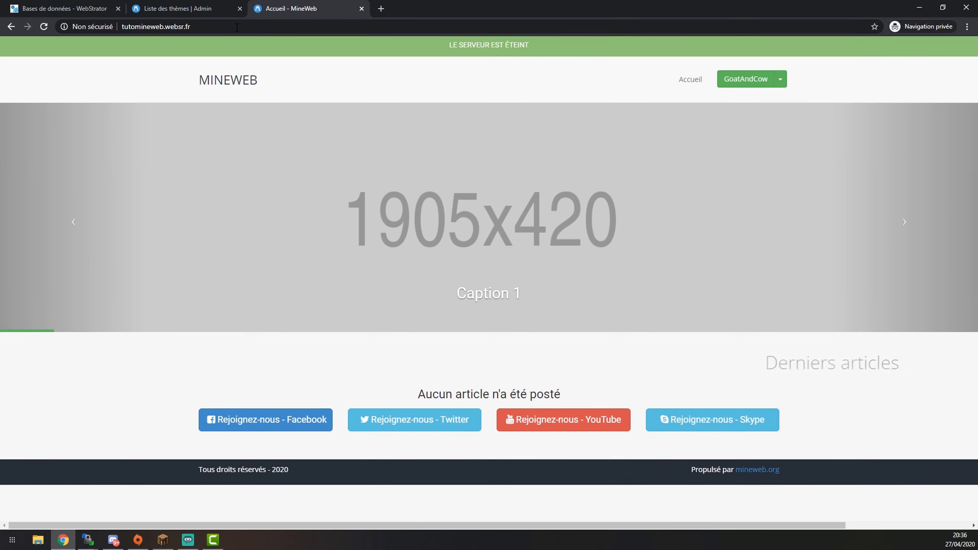
left_click(194, 6)
left_click(553, 207)
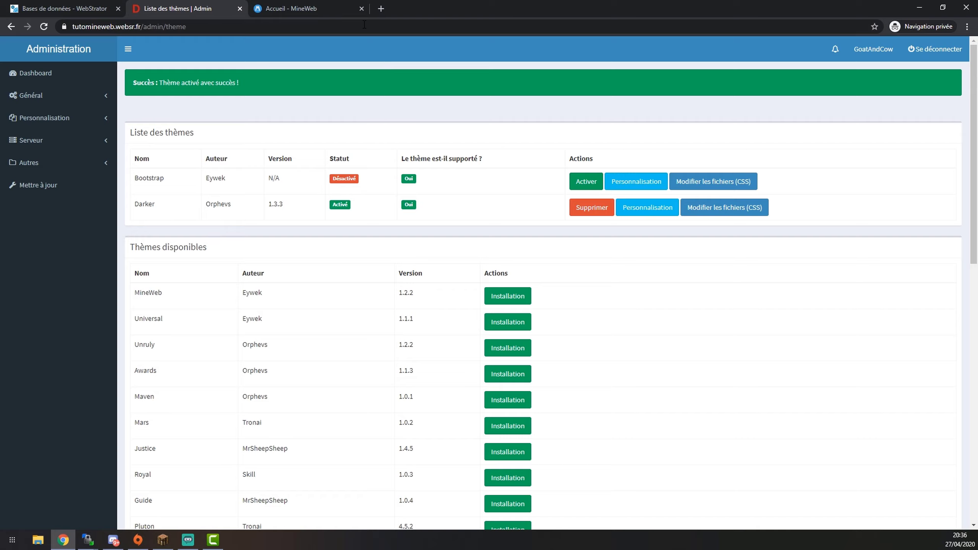
left_click(304, 9)
key("Return")
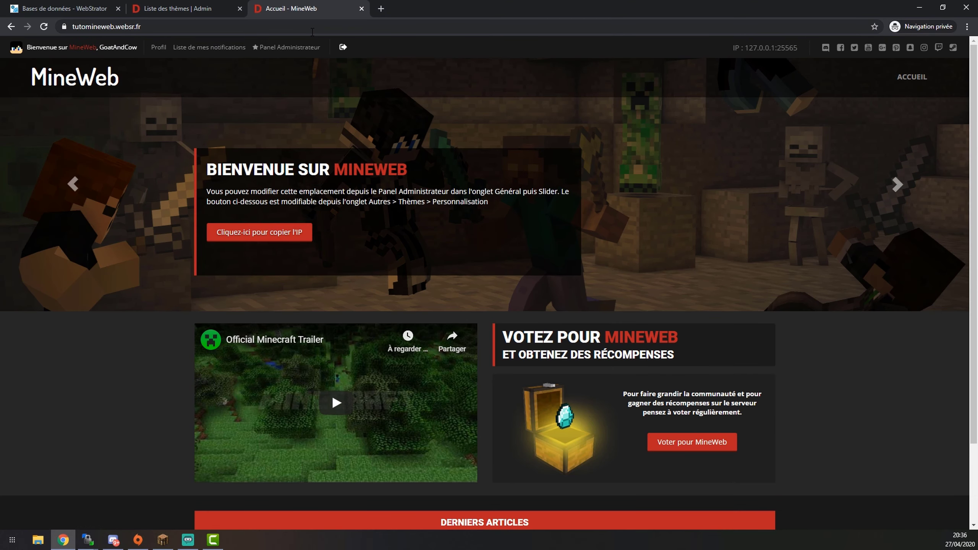
scroll(212, 407, "down", 2)
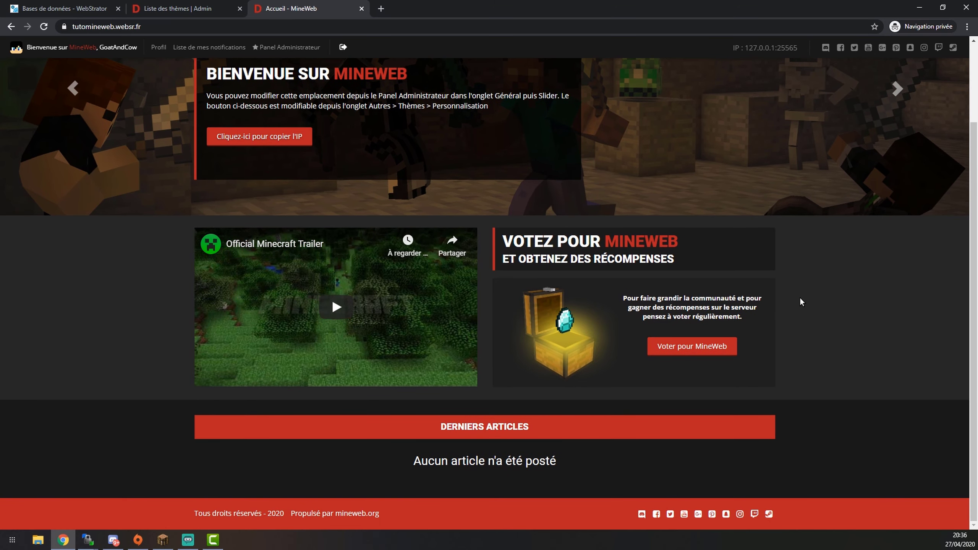
scroll(801, 302, "up", 2)
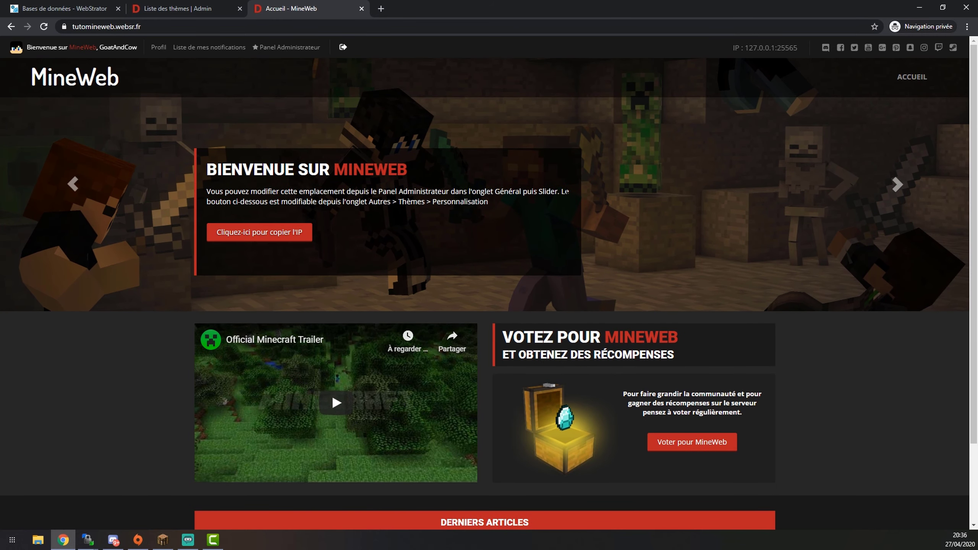
Inspect the MINEWEB welcome title on the dark home page, then return to the theme list.
left_click(184, 8)
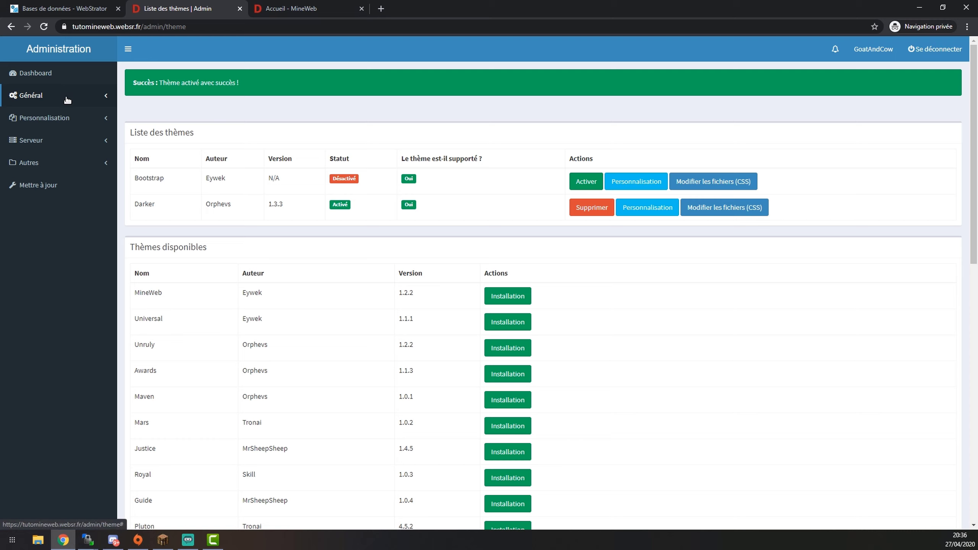
key("ctrl+Tab")
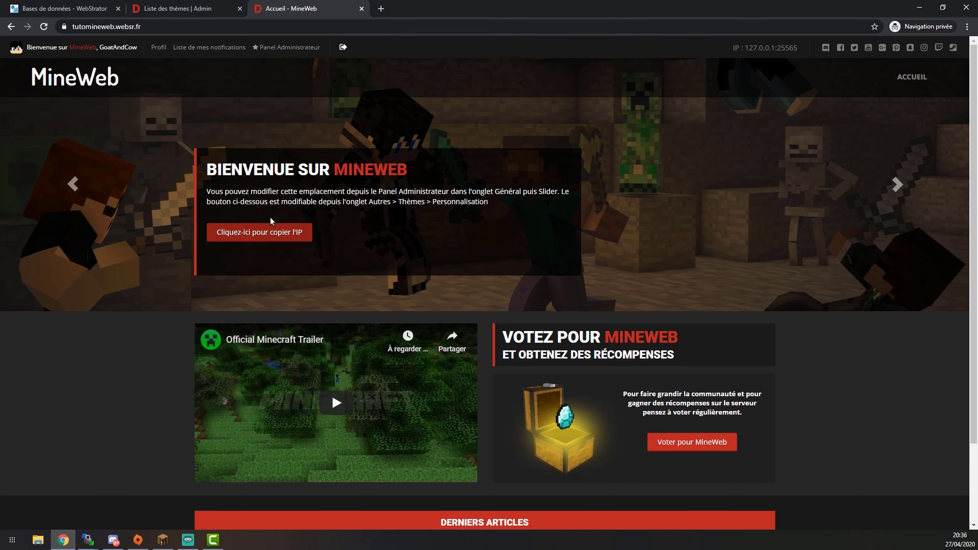
left_click_drag(364, 170, 451, 170)
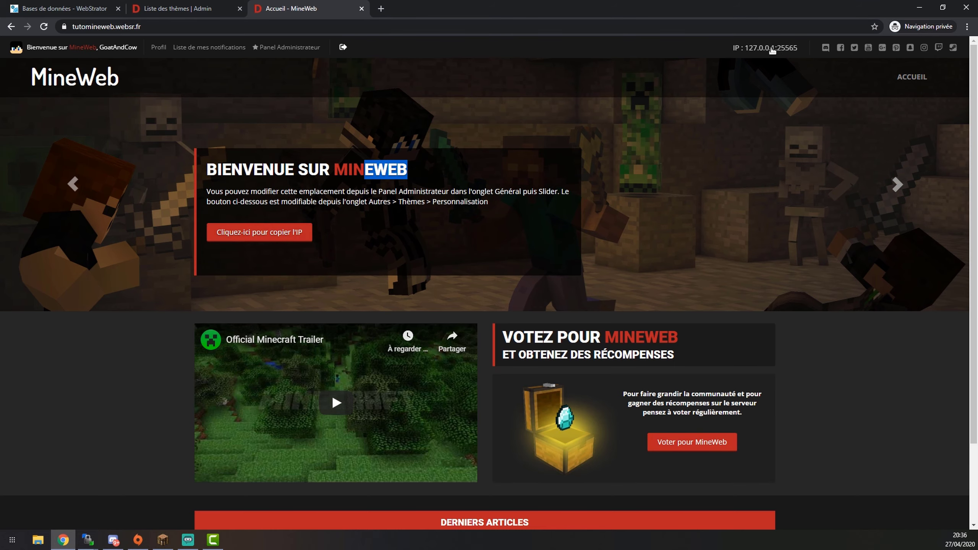
left_click(77, 7)
left_click(180, 9)
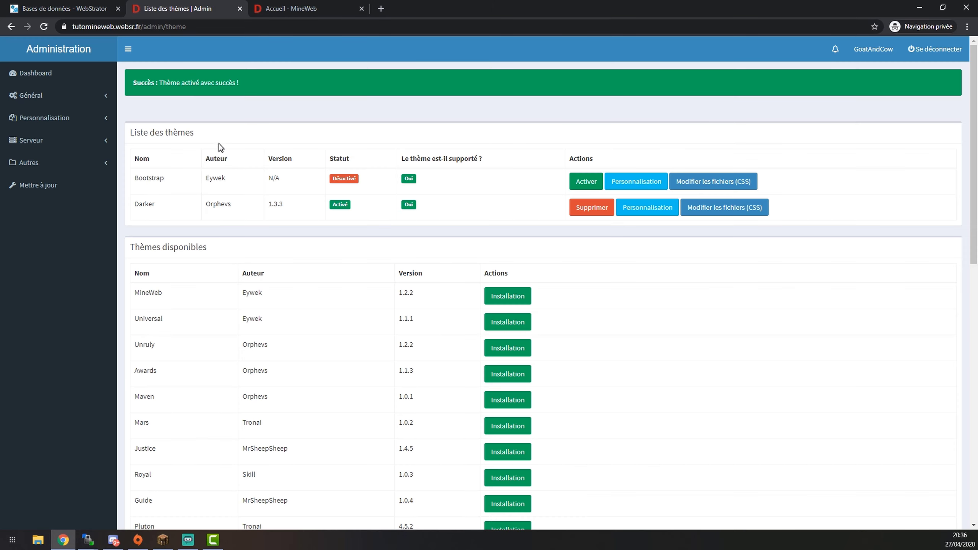
In Préférences générales, rename the site to TutoMineweb and change the sender e-mail domain to TutoMineweb.fr.
left_click(73, 90)
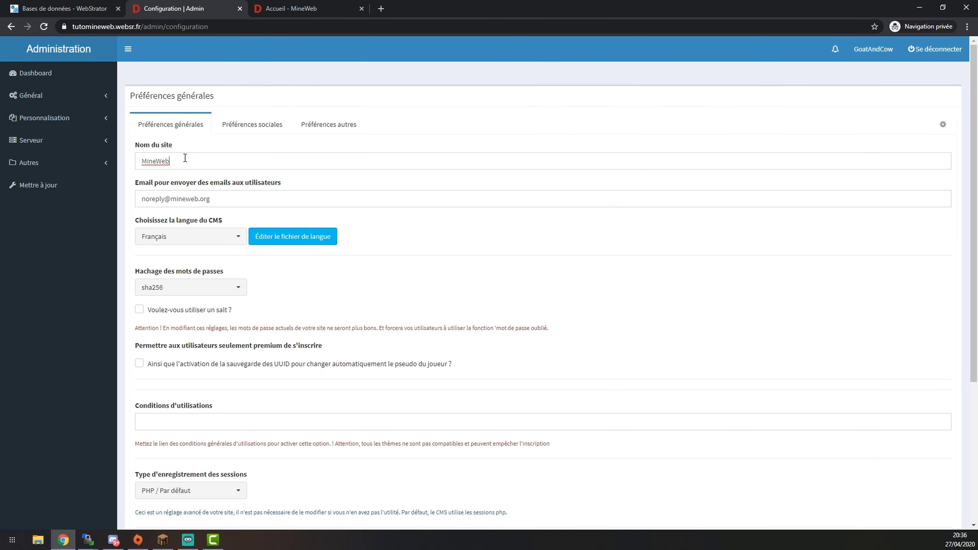
left_click_drag(185, 157, 131, 162)
type("Tuto")
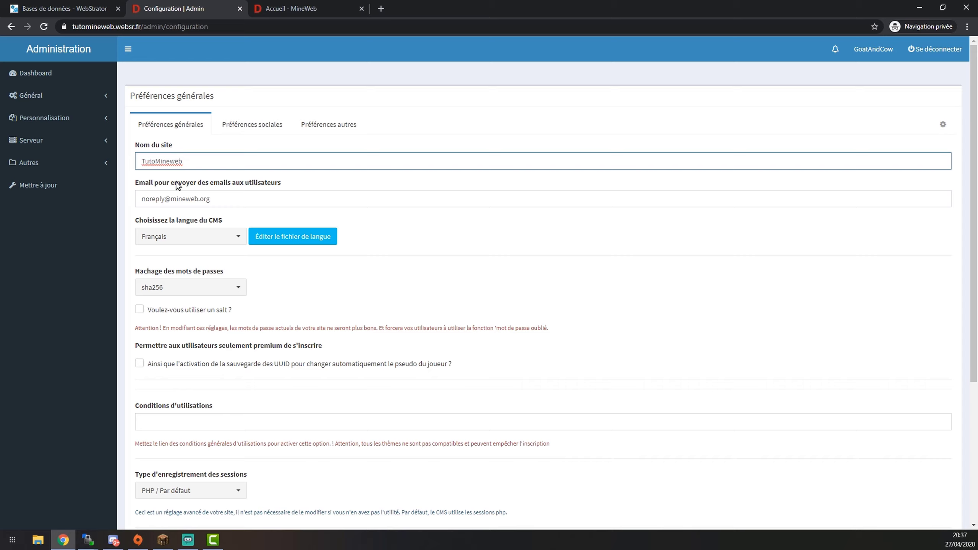
left_click_drag(231, 202, 169, 200)
double_click(192, 160)
key("ctrl+c")
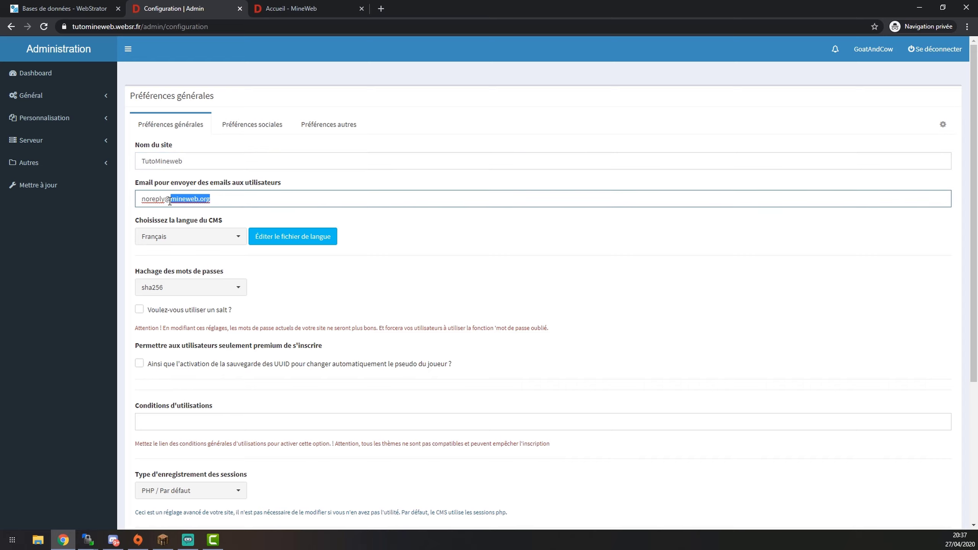
key("ctrl+v")
type(".fr")
left_click(462, 224)
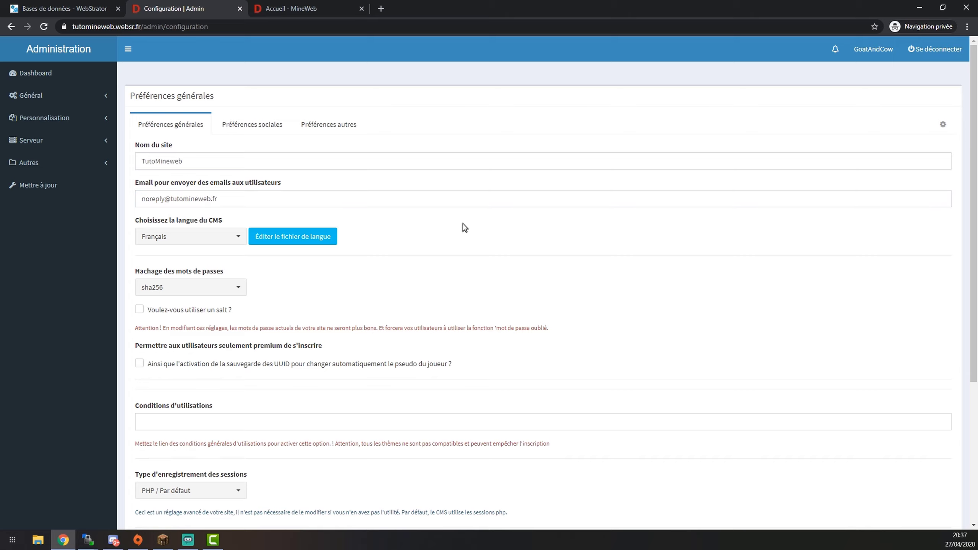
Save the preferences and reload the public home page to confirm it shows TutoMineweb.
scroll(398, 276, "down", 3)
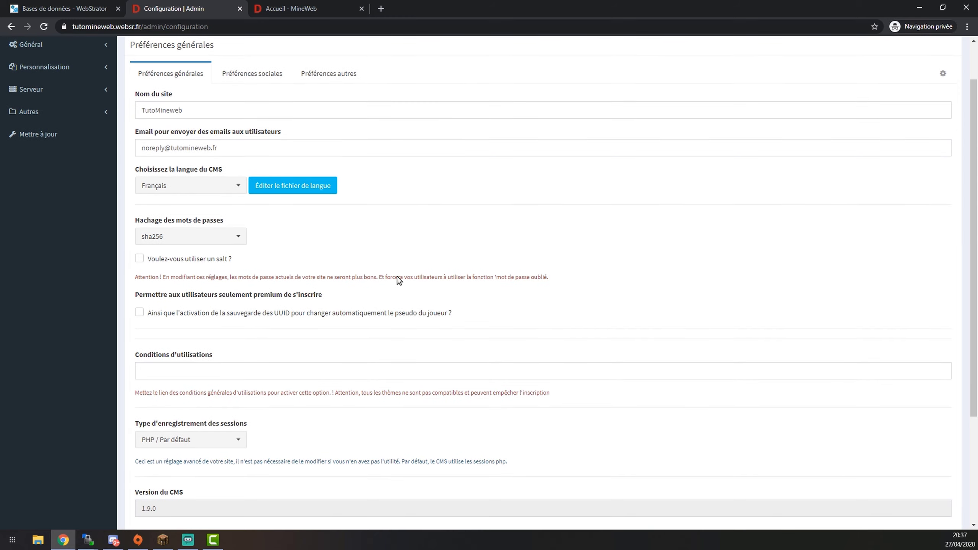
scroll(397, 278, "down", 1)
scroll(397, 276, "up", 4)
scroll(395, 271, "down", 3)
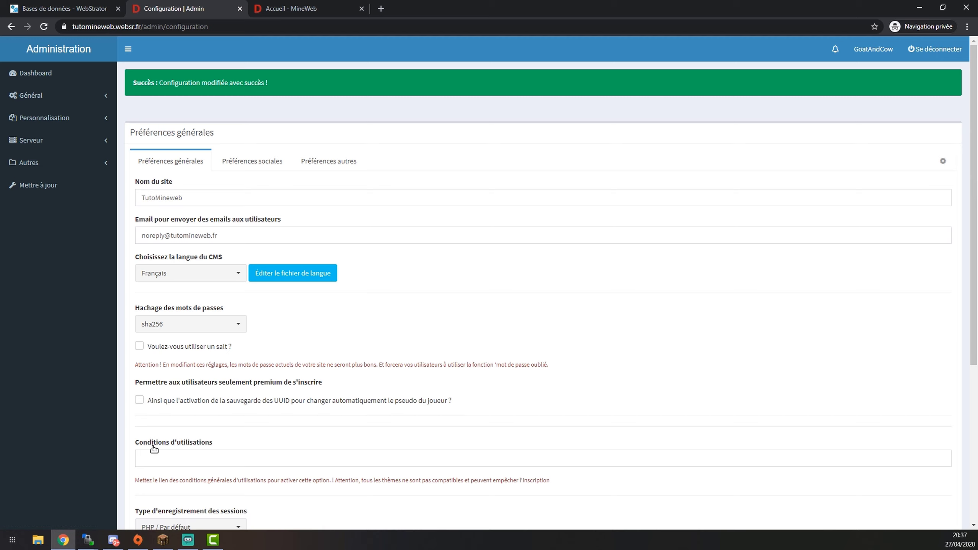
left_click(293, 9)
key("F5")
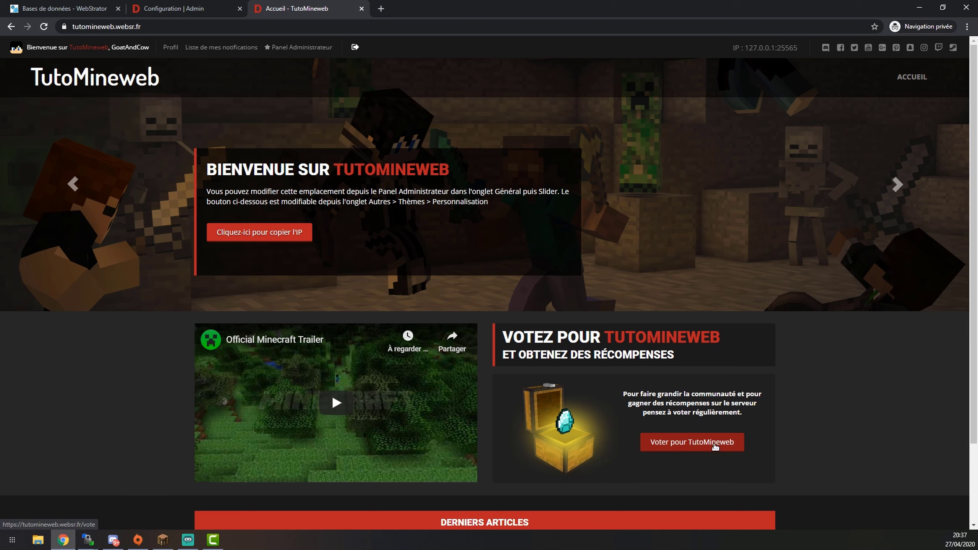
scroll(414, 305, "down", 3)
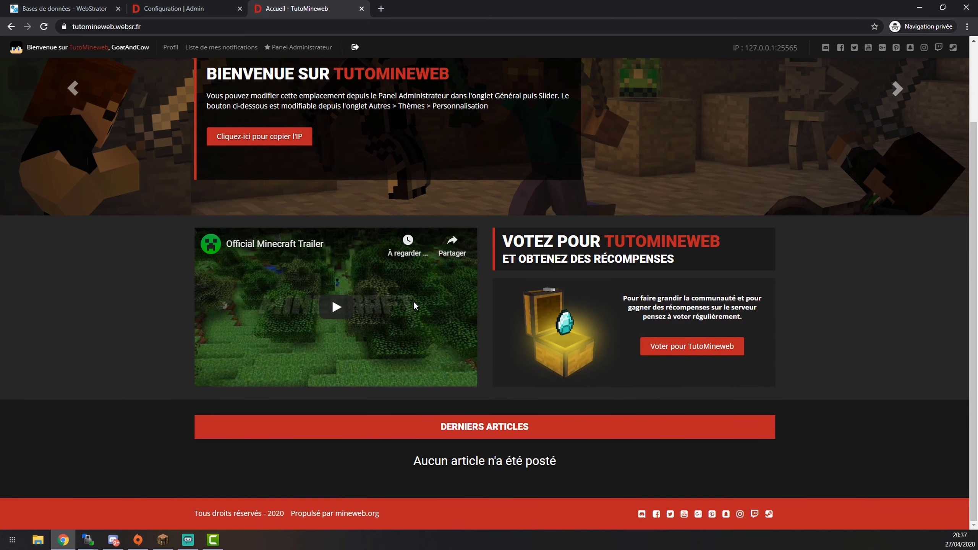
scroll(415, 306, "up", 3)
left_click(199, 10)
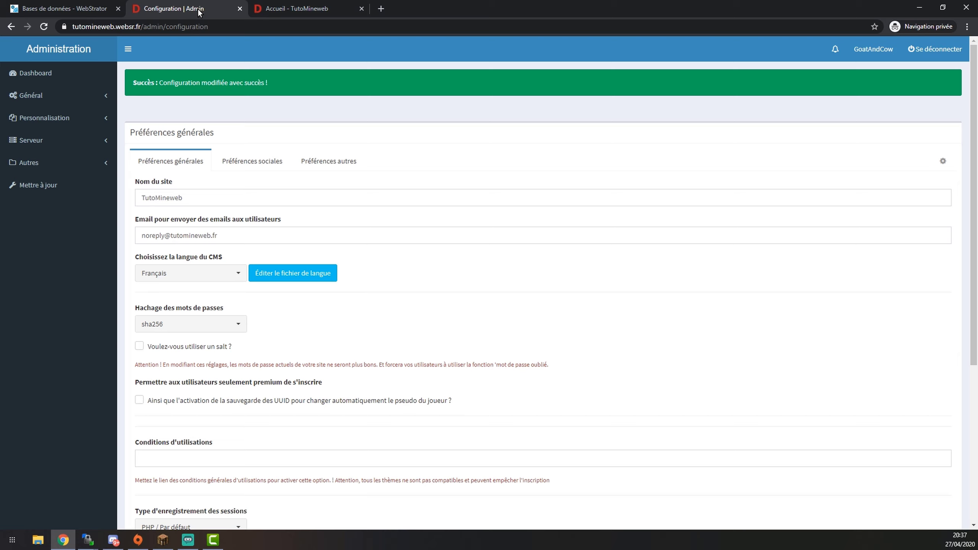
Open the Darker theme's customisation settings from the theme list.
left_click(77, 163)
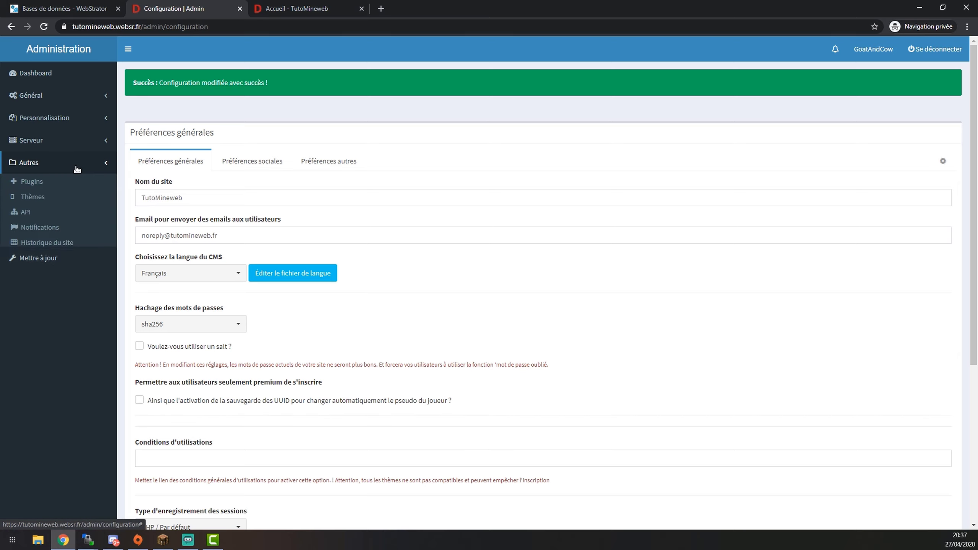
left_click(55, 197)
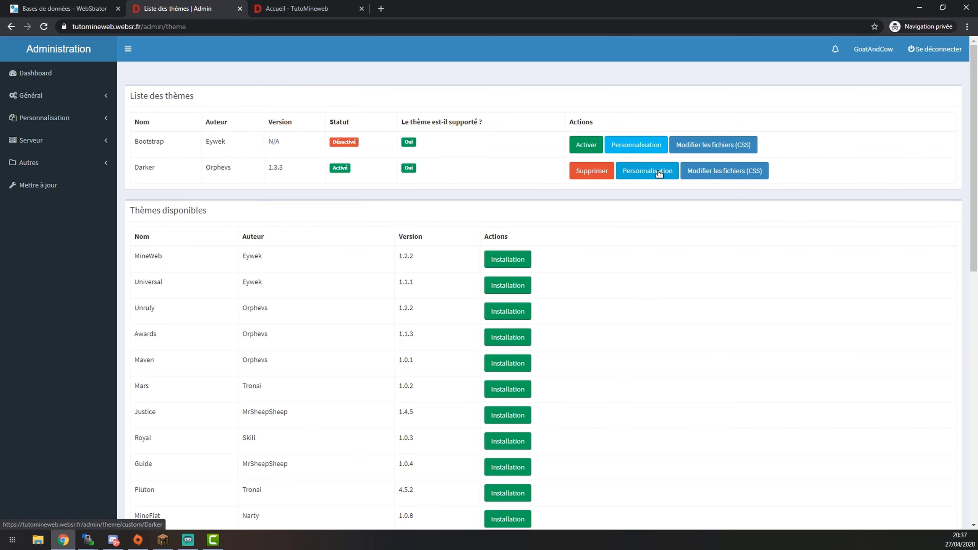
left_click(659, 174)
scroll(620, 170, "down", 5)
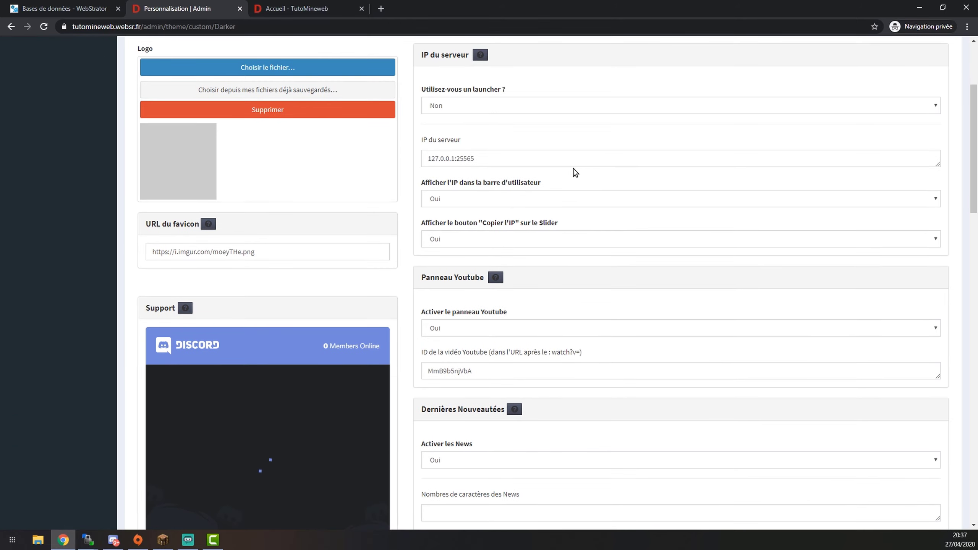
scroll(561, 163, "down", 3)
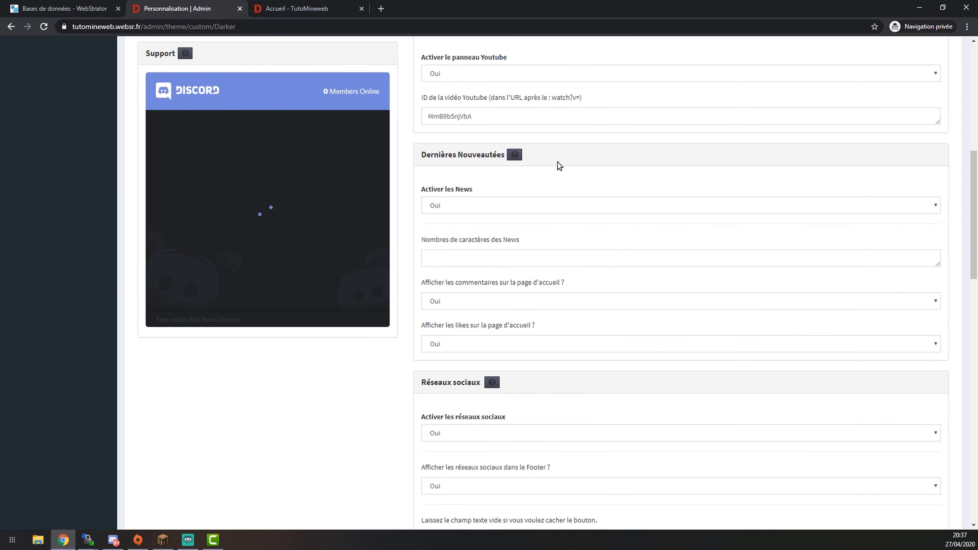
scroll(558, 163, "up", 3)
scroll(558, 163, "up", 5)
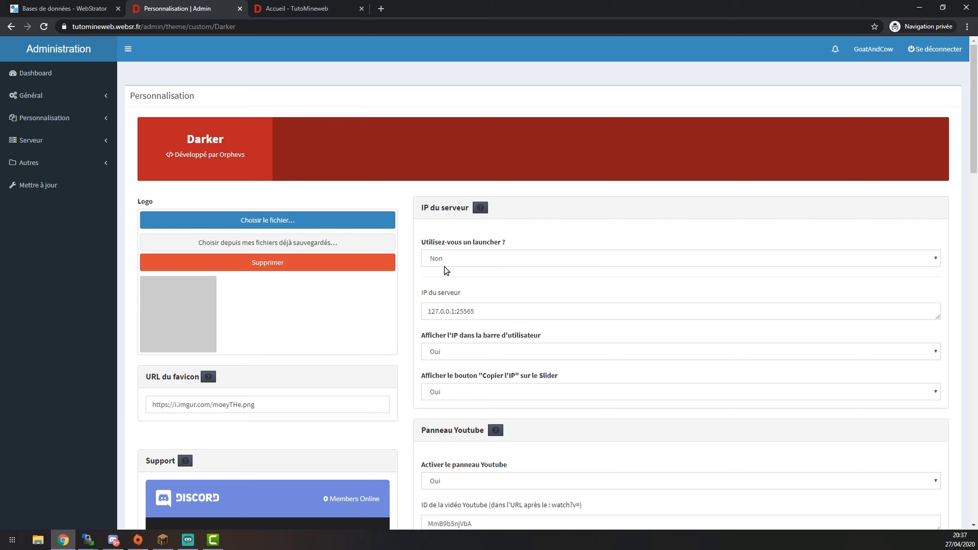
Set 'Utilisez-vous un launcher ?' to Oui.
left_click(431, 264)
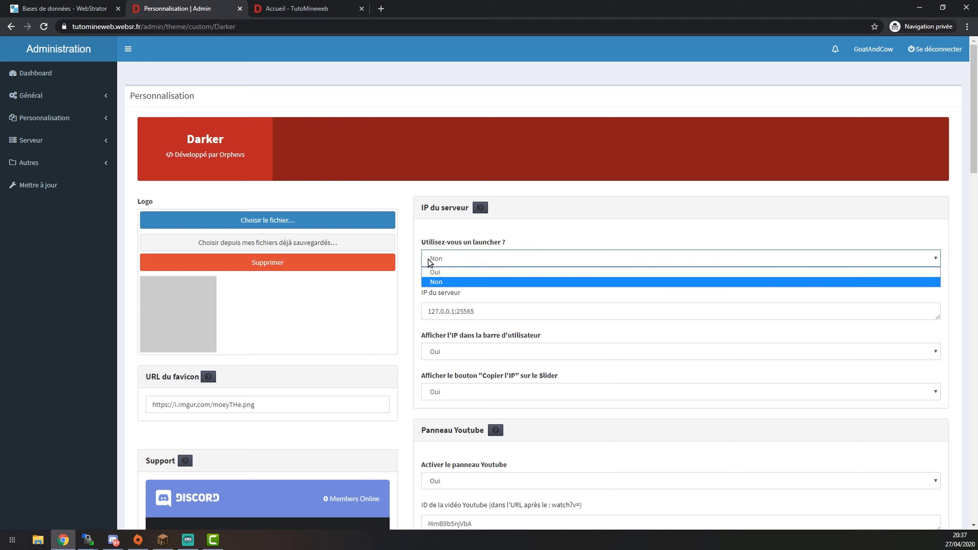
left_click(449, 278)
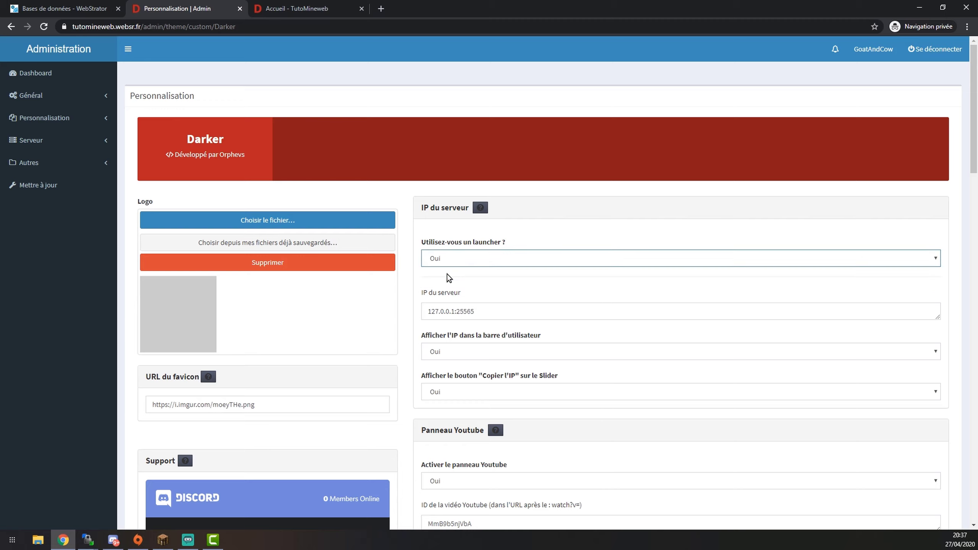
scroll(443, 270, "down", 1)
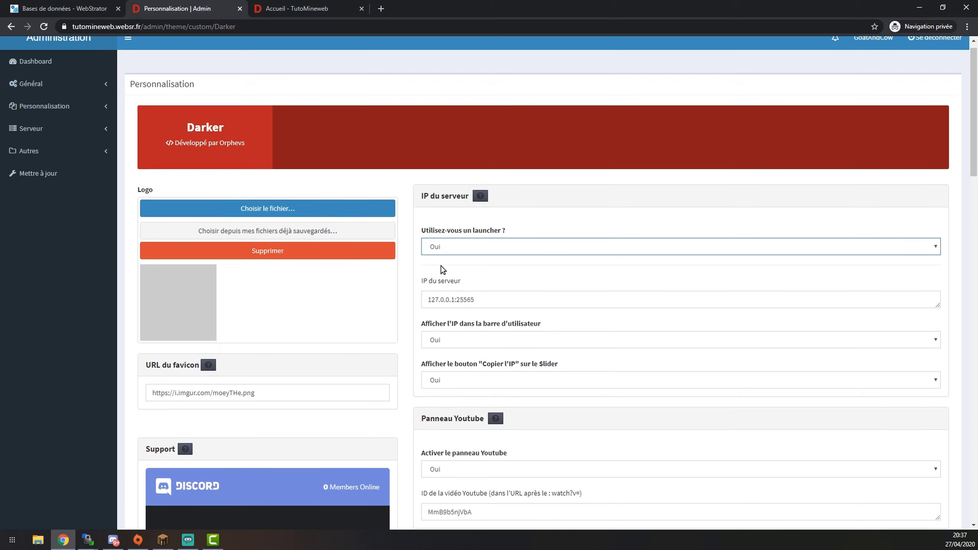
left_click_drag(428, 261, 480, 264)
left_click(505, 247)
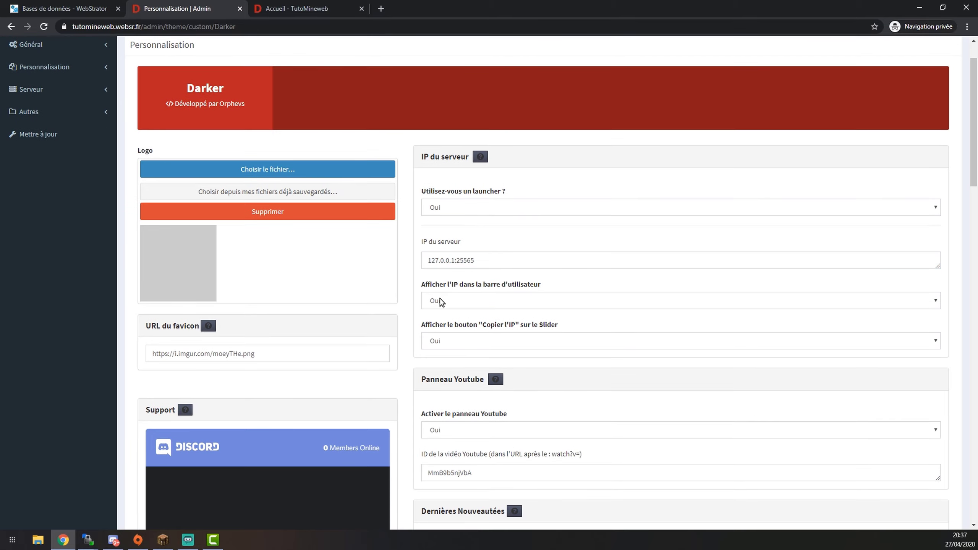
scroll(441, 303, "down", 4)
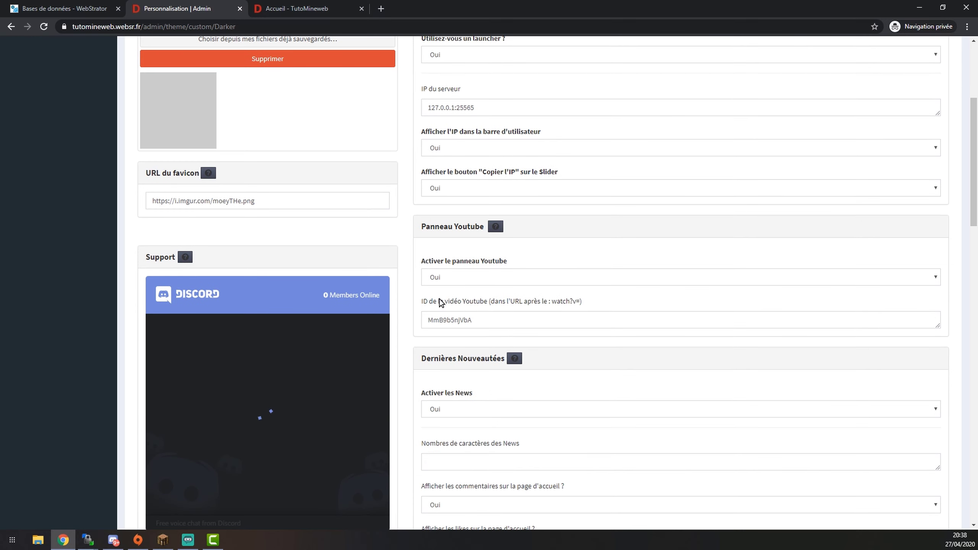
Set the YouTube panel's video ID to Z1WJhHfJoP8, stripping the youtu.be/ prefix from the pasted link.
left_click_drag(432, 319, 500, 318)
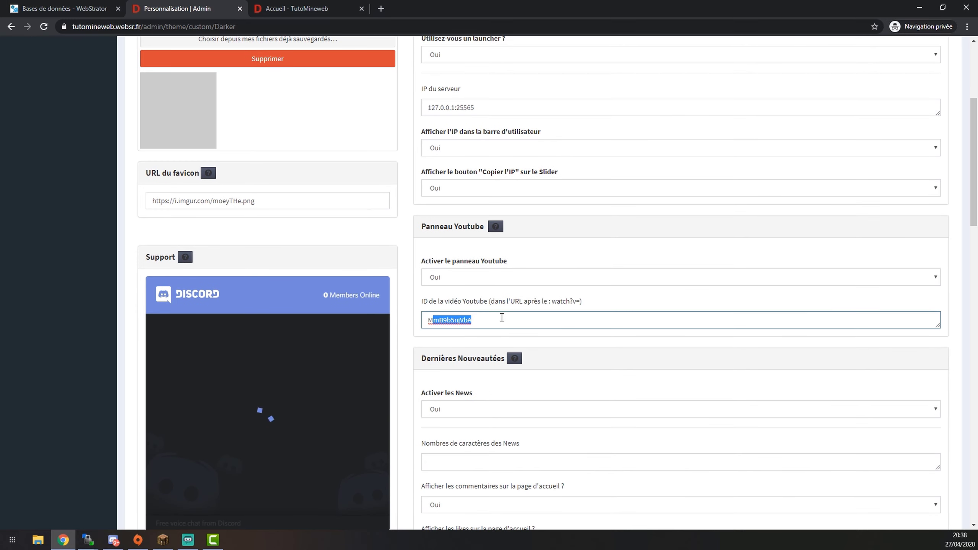
left_click(382, 7)
left_click_drag(391, 8, 0, 231)
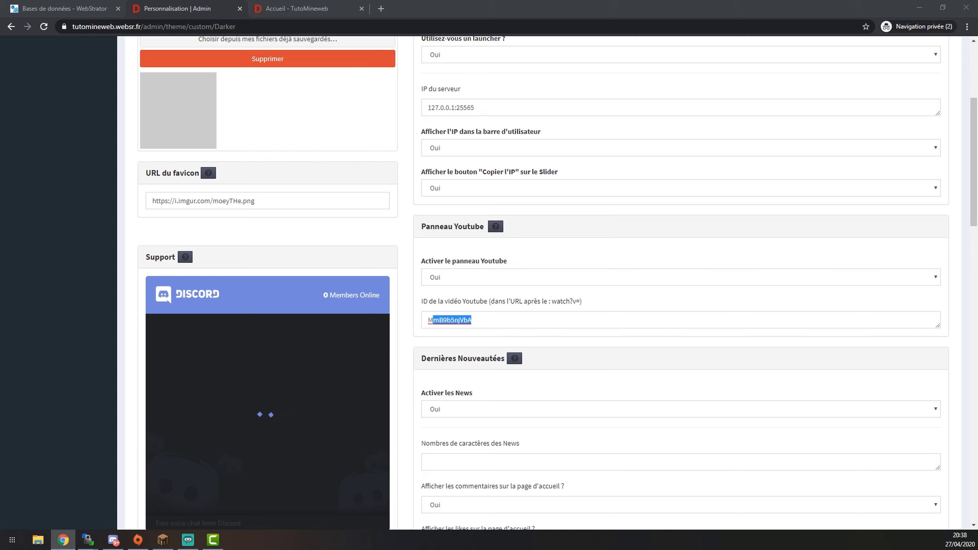
double_click(447, 322)
key("ctrl+v")
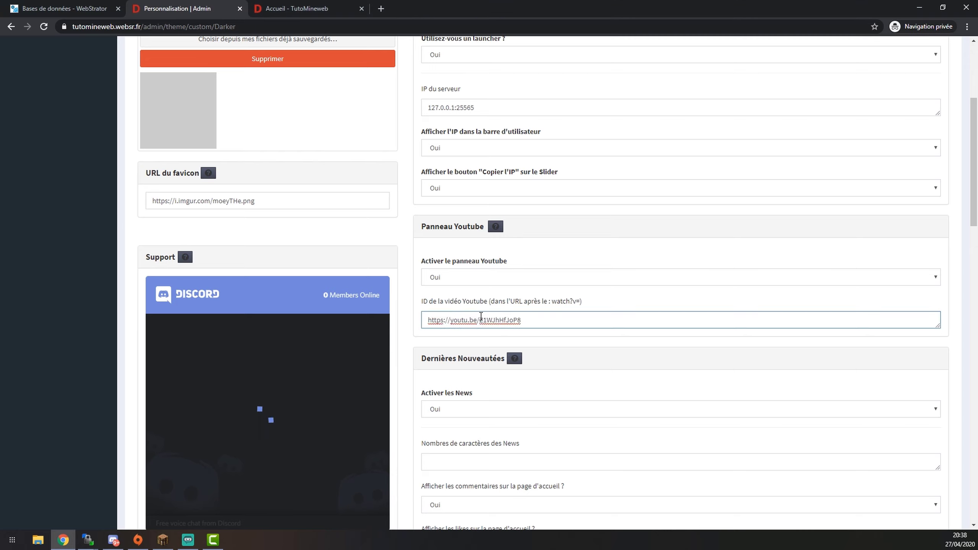
left_click_drag(481, 319, 406, 321)
key("BackSpace")
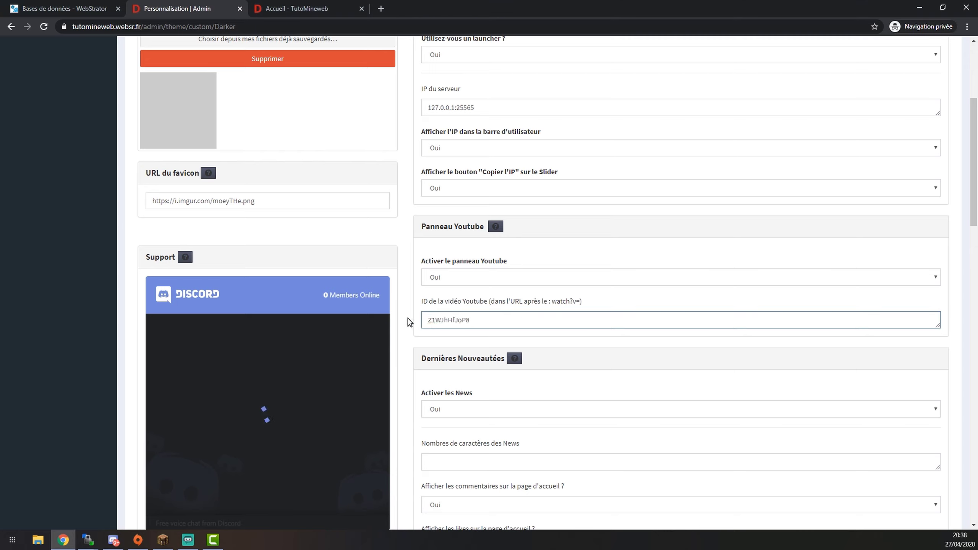
Toggle the social networks setting off and back on, leaving it enabled.
scroll(406, 322, "down", 2)
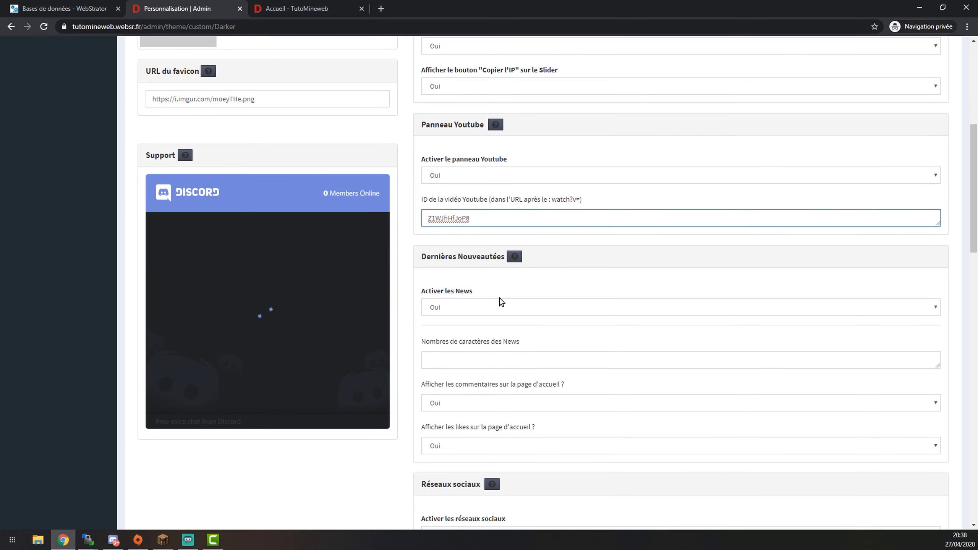
scroll(414, 331, "down", 1)
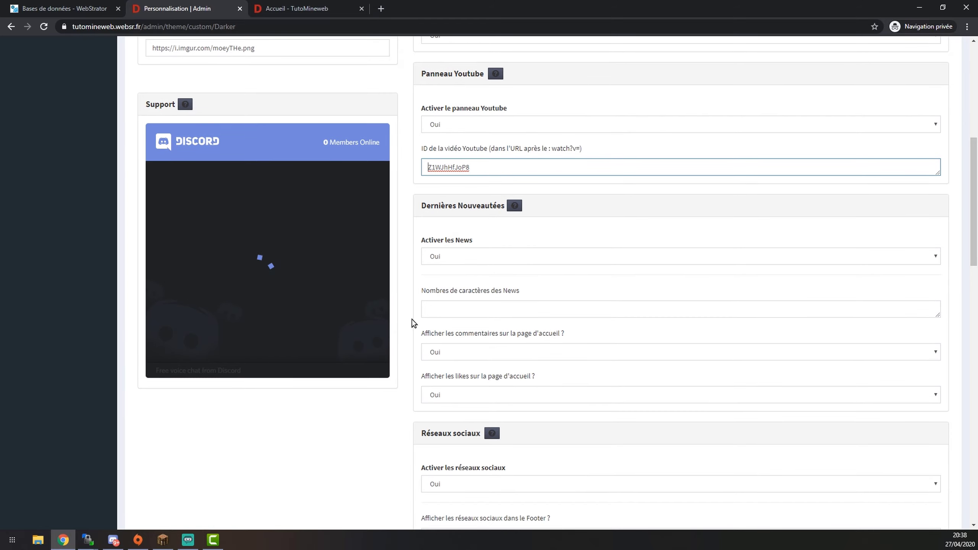
scroll(399, 340, "down", 3)
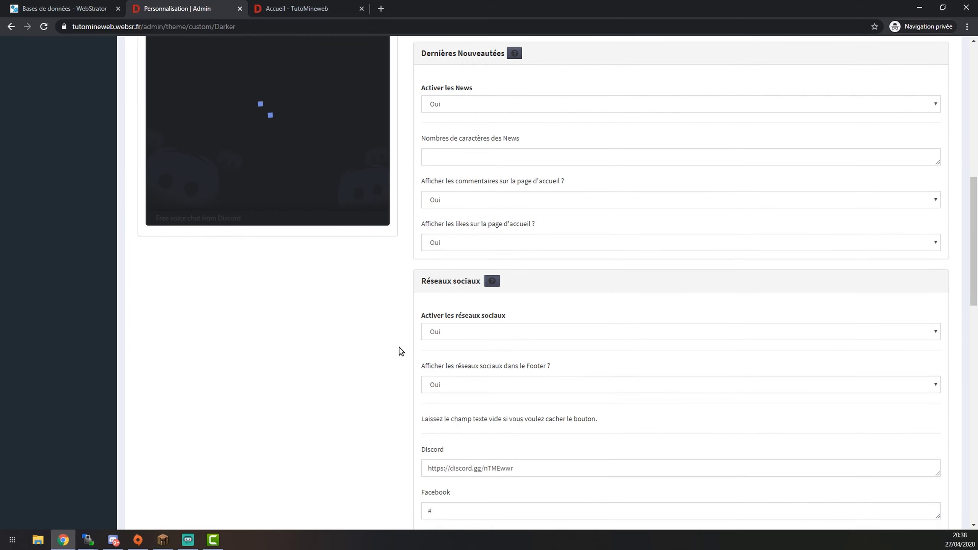
left_click(440, 332)
left_click(436, 354)
scroll(376, 422, "down", 2)
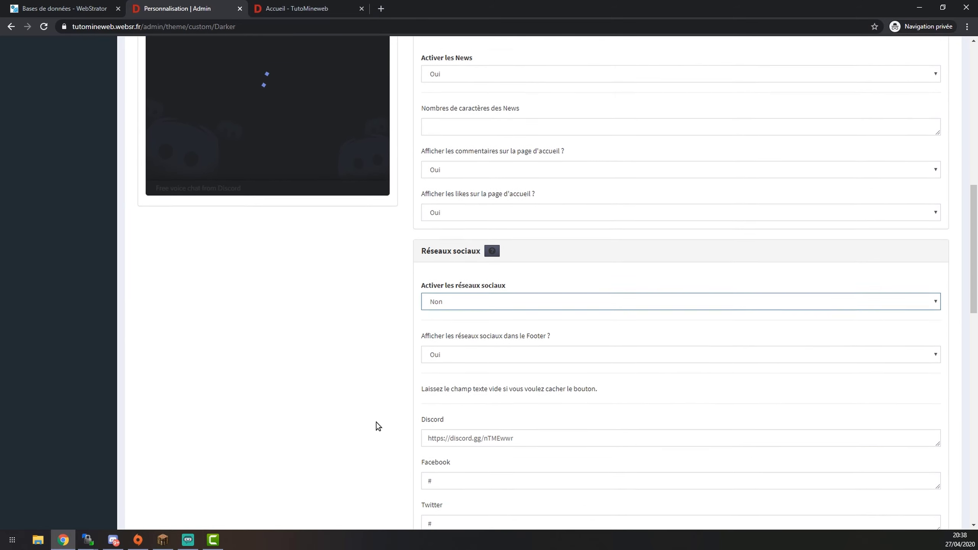
scroll(377, 420, "down", 2)
scroll(376, 418, "up", 3)
left_click(460, 283)
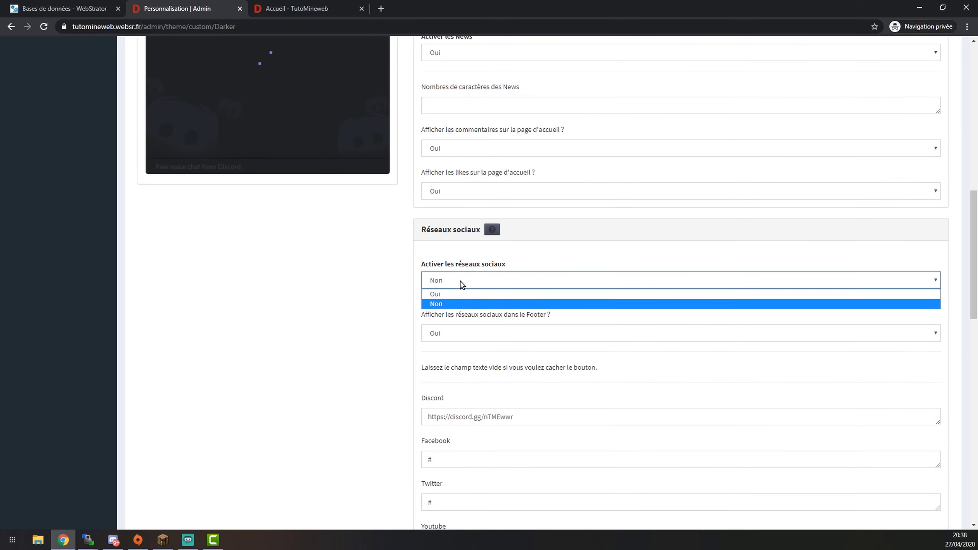
left_click(460, 291)
left_click_drag(516, 417, 423, 415)
scroll(364, 466, "down", 4)
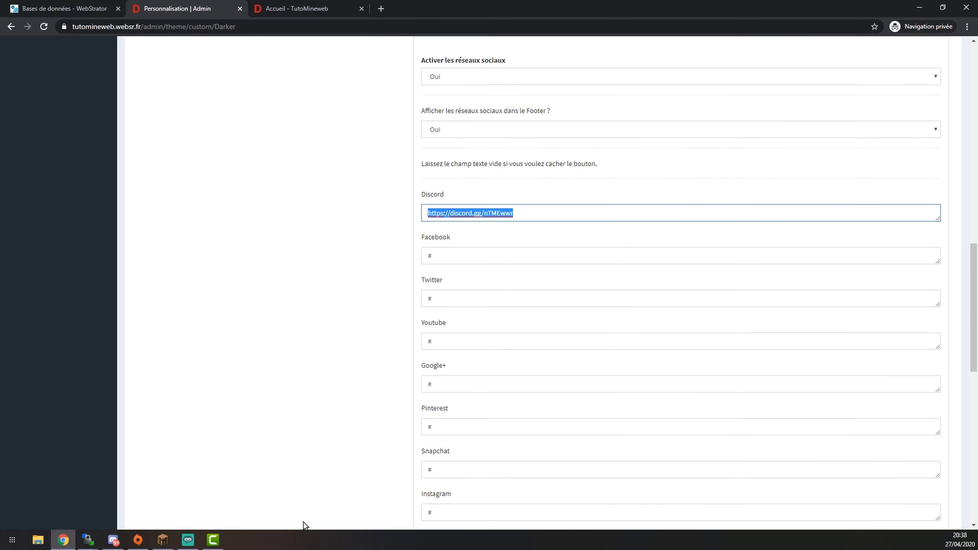
Open the Discord server's Inviter des gens dialog.
left_click(113, 538)
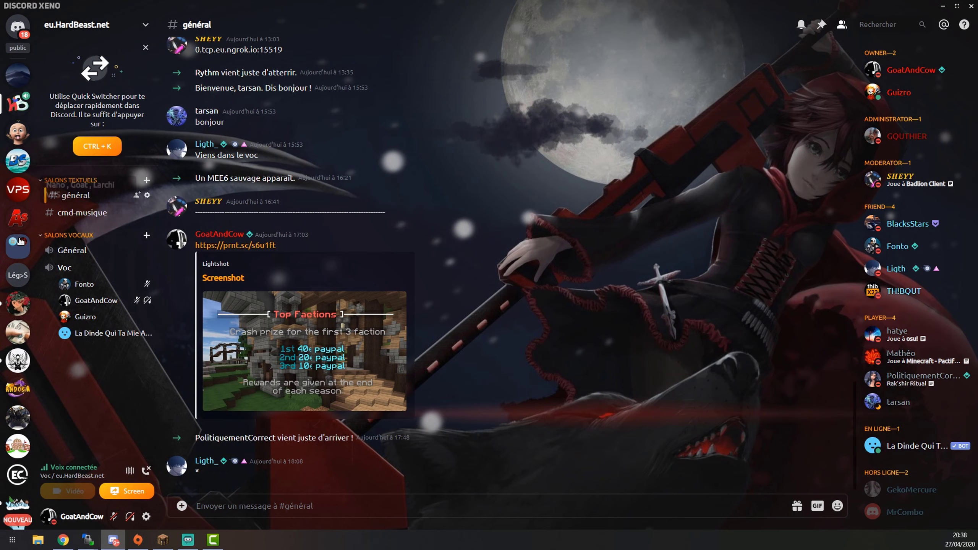
scroll(17, 331, "down", 4)
left_click(17, 436)
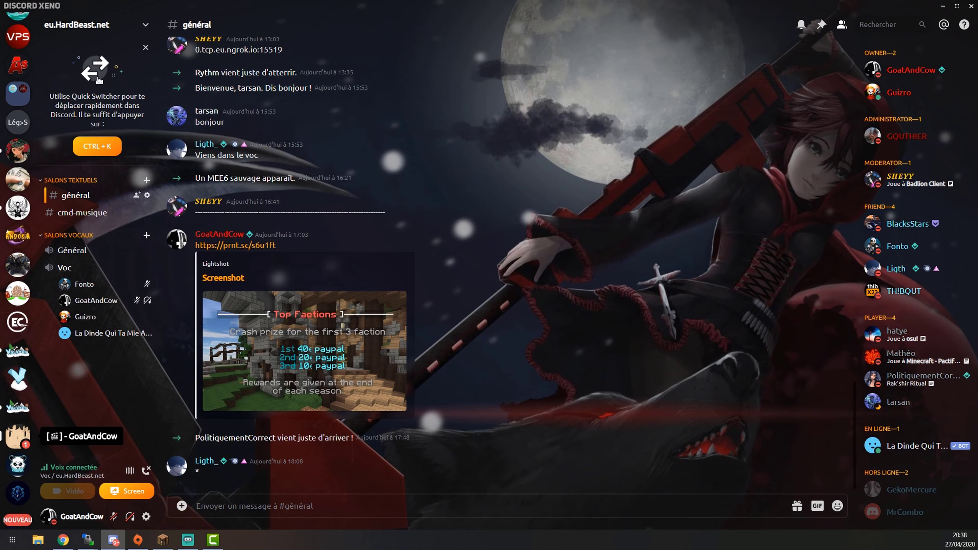
left_click(93, 26)
left_click(73, 74)
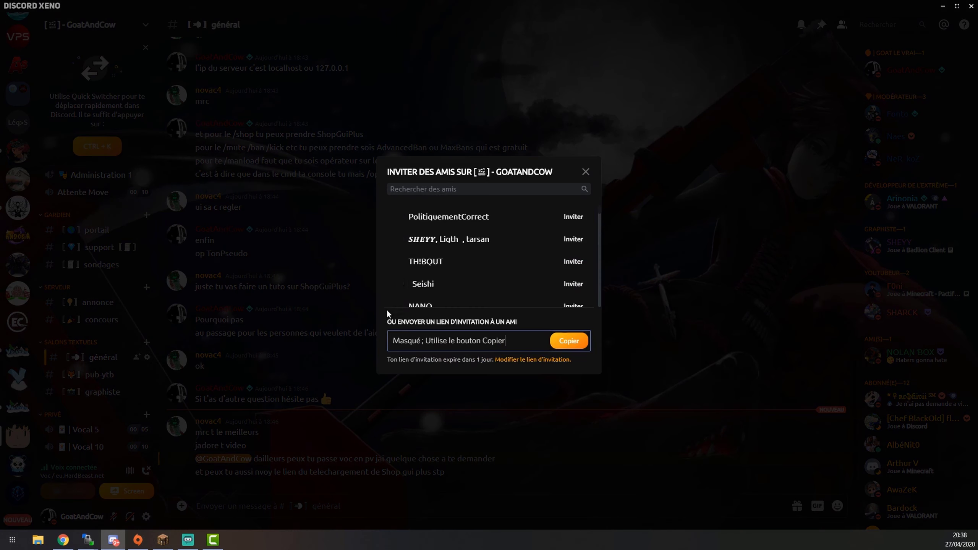
Generate an invite link set to Jamais expiry and Illimité uses, and copy it.
left_click(532, 359)
left_click(443, 218)
left_click(441, 338)
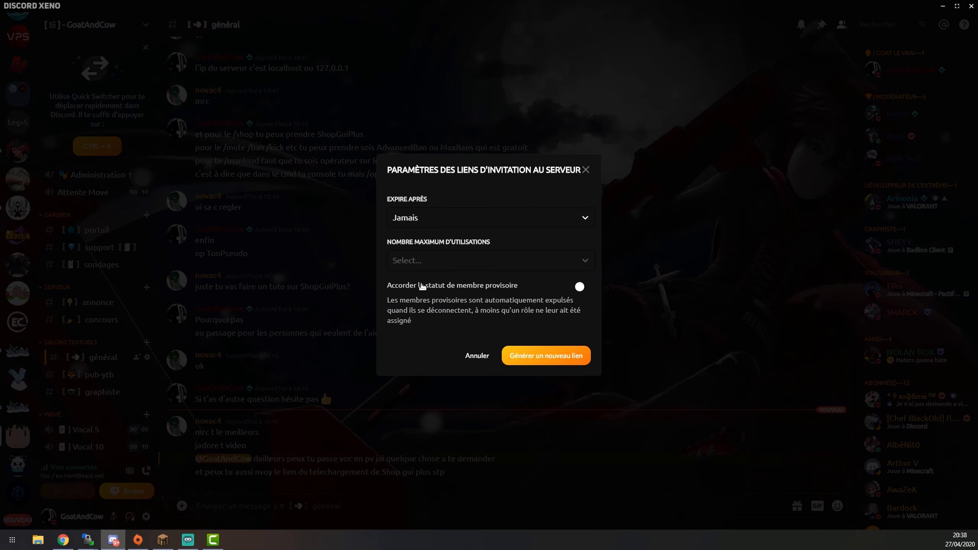
left_click(416, 261)
left_click(416, 282)
left_click(542, 356)
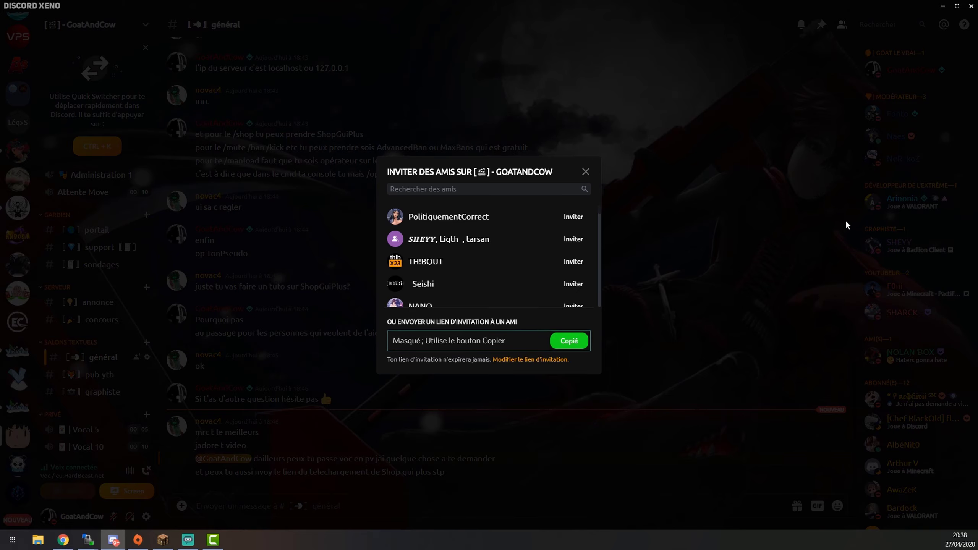
left_click(746, 181)
key("alt+Tab")
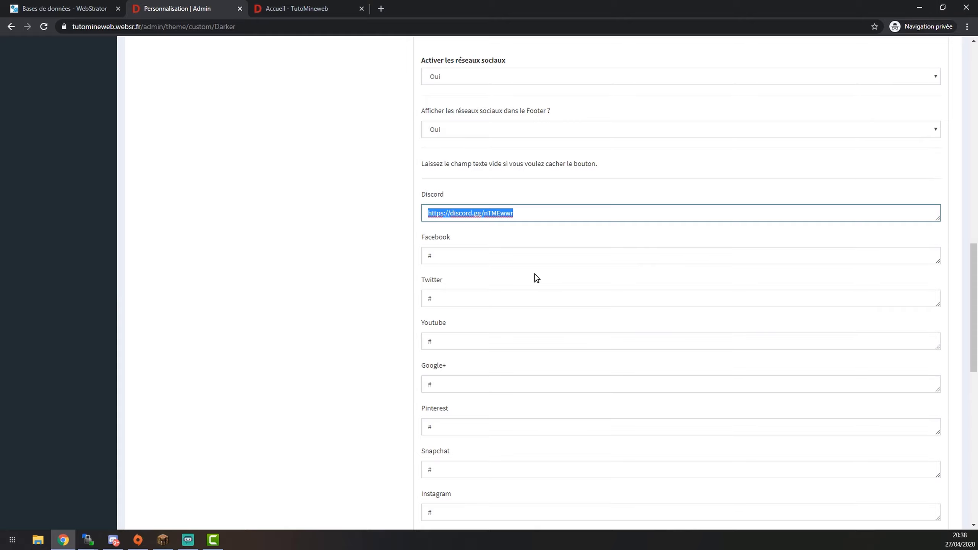
Paste the copied invite into the Discord field and submit the Darker settings with Envoyer.
type("https://discord.gg/zBRv5ab")
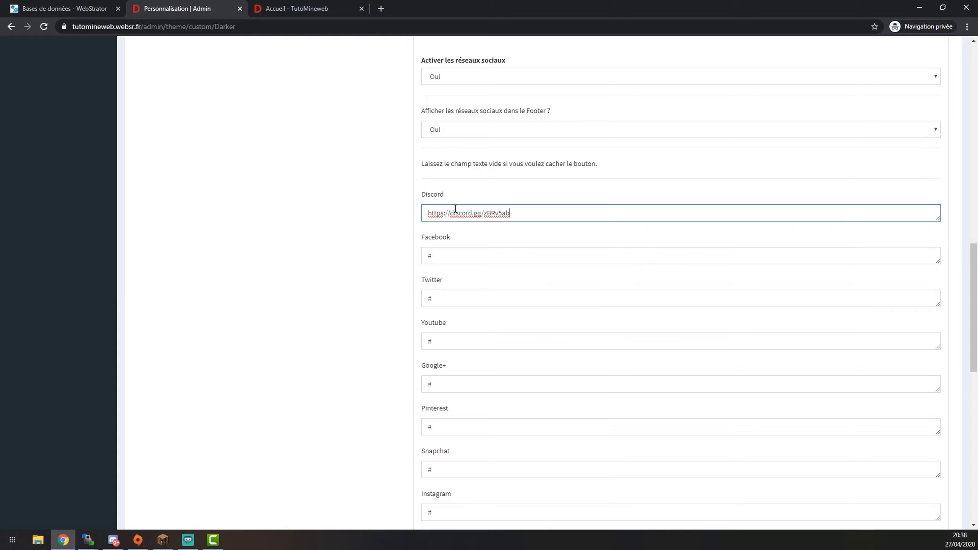
scroll(391, 277, "down", 9)
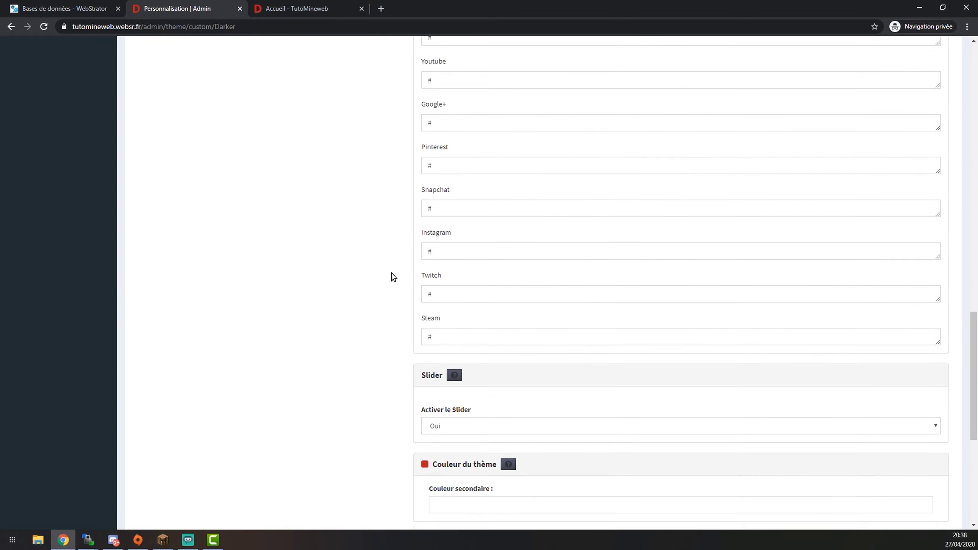
scroll(405, 281, "down", 1)
scroll(448, 285, "down", 3)
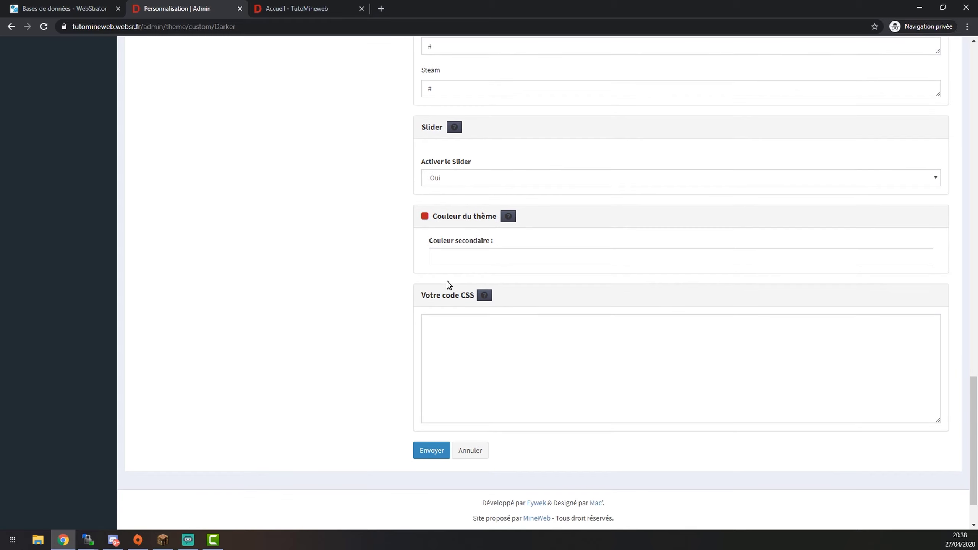
scroll(421, 343, "up", 13)
scroll(403, 317, "up", 12)
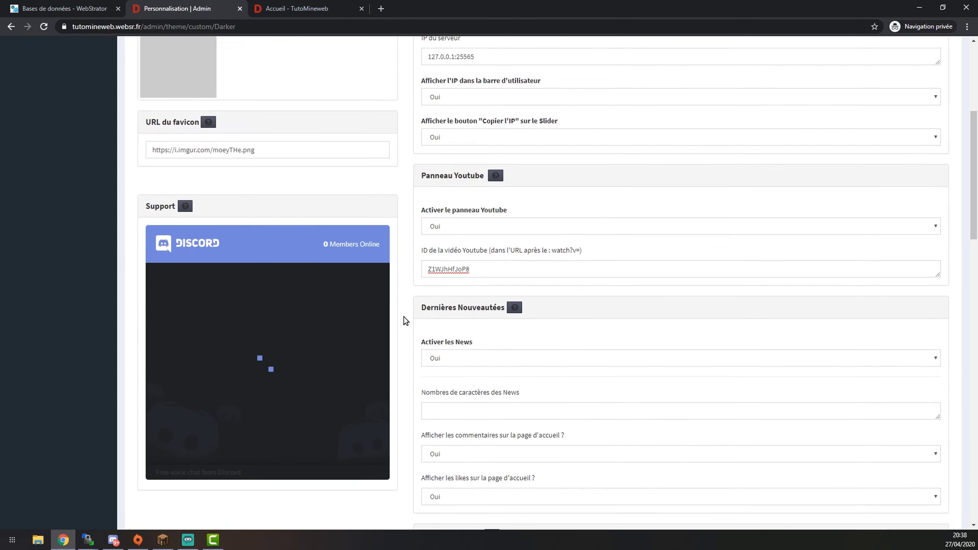
scroll(403, 316, "down", 6)
scroll(402, 316, "down", 10)
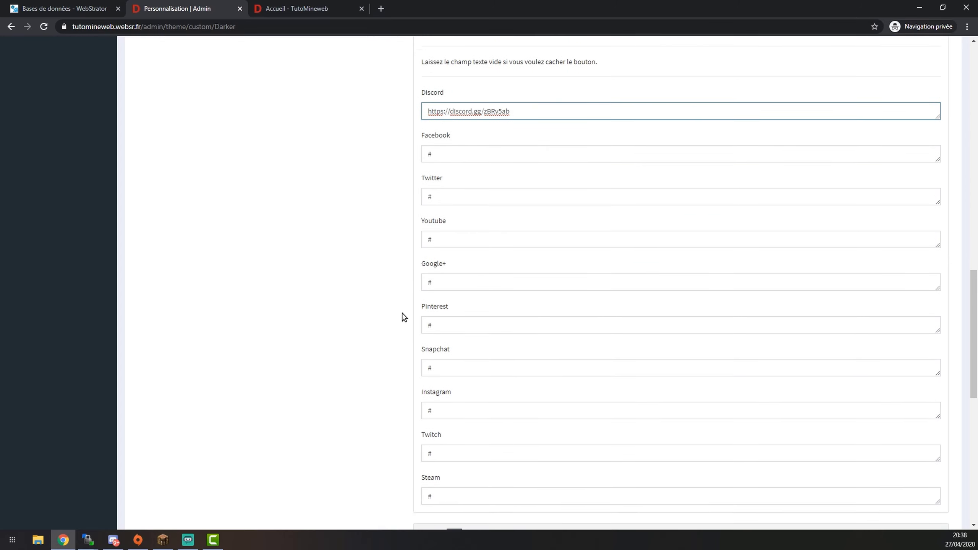
left_click(425, 406)
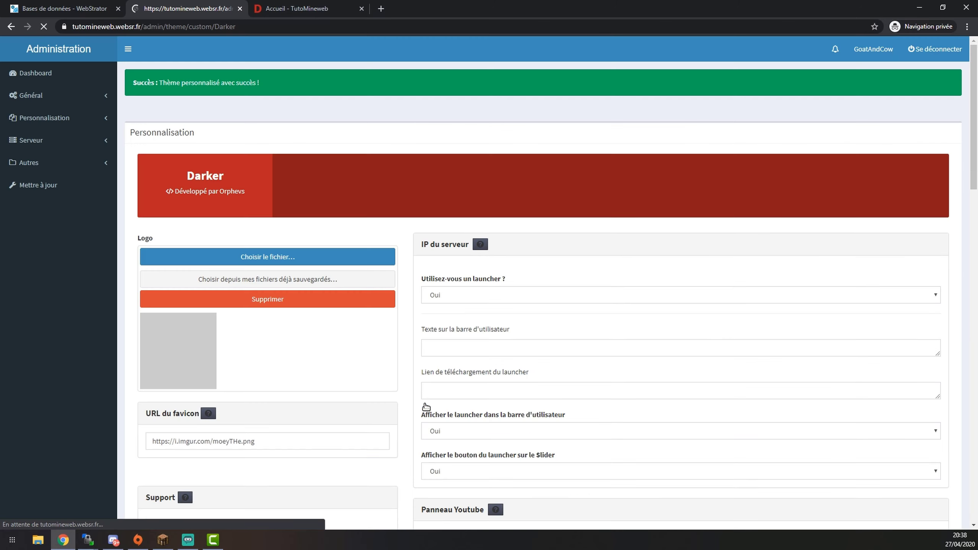
Reload the public home page and confirm its Discord icon opens the new server invite.
left_click(326, 8)
key("F5")
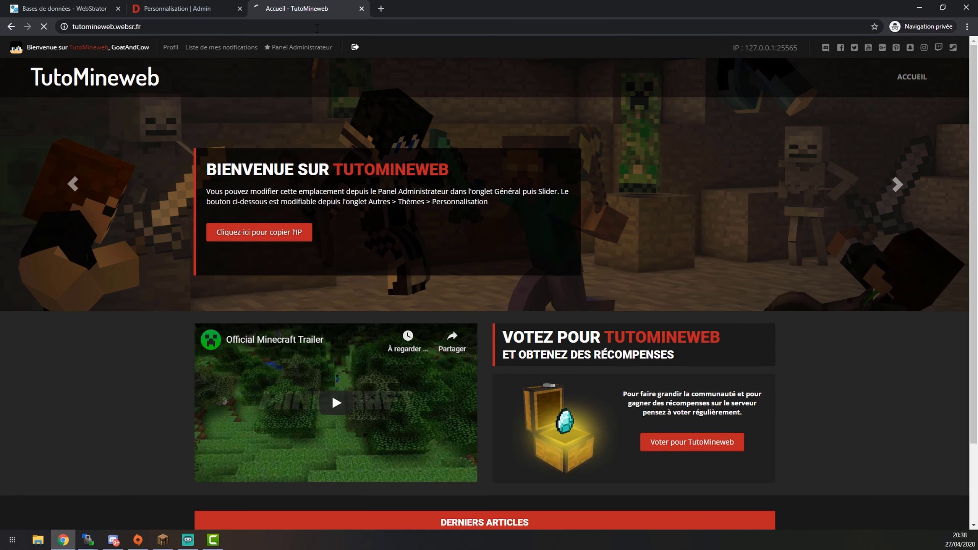
scroll(596, 375, "down", 2)
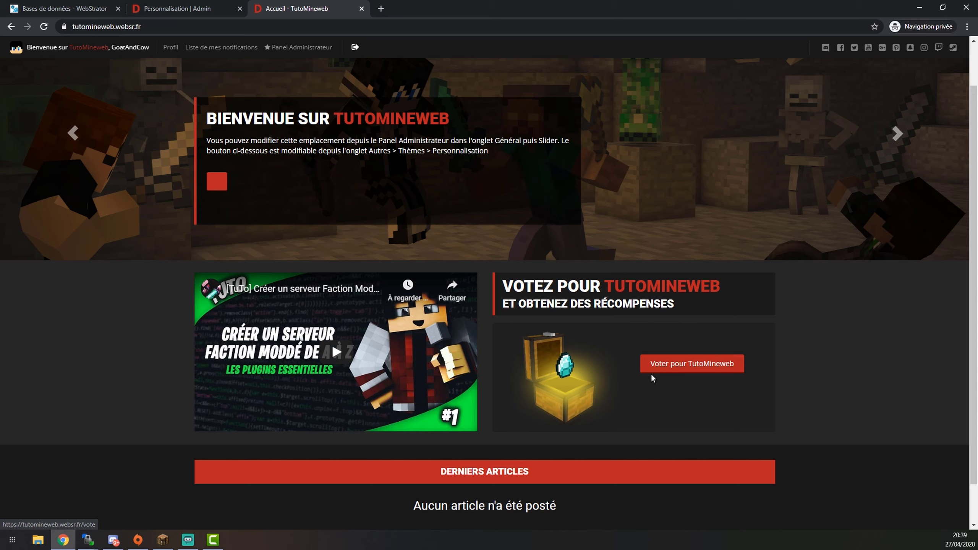
scroll(628, 353, "up", 2)
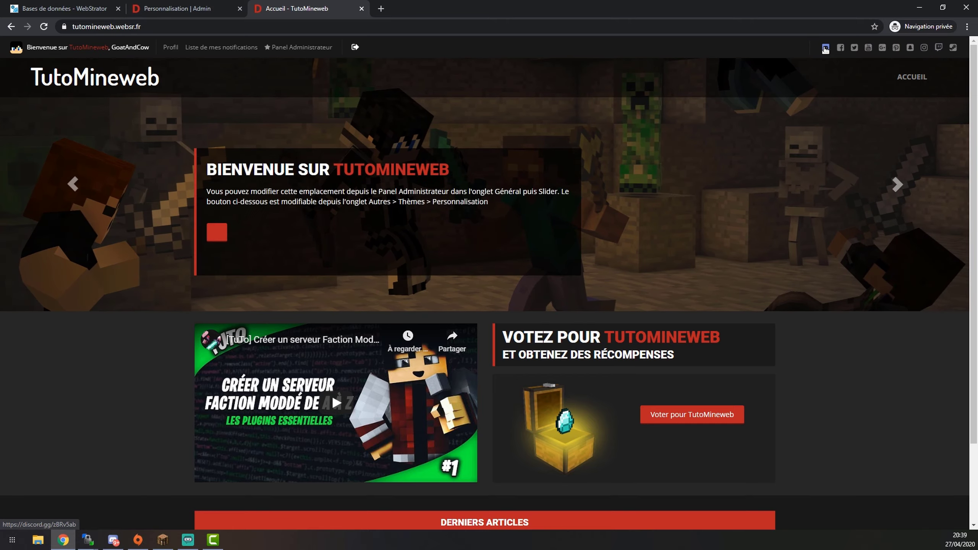
left_click(826, 48)
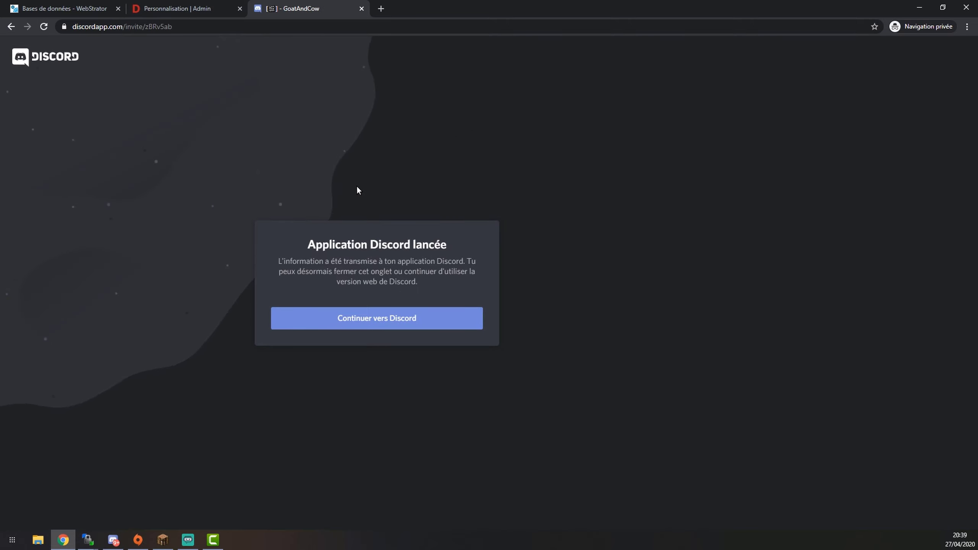
left_click(12, 26)
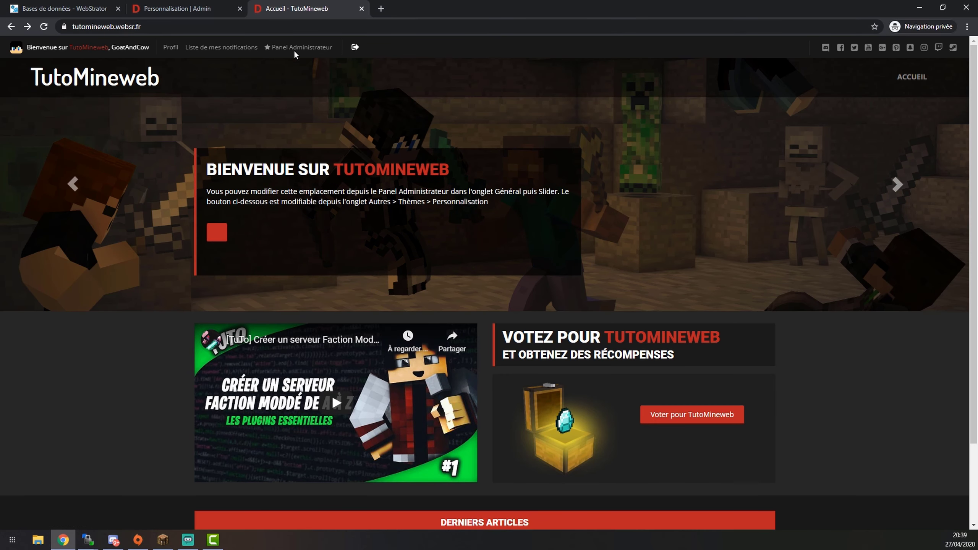
Remove the # placeholder from the Facebook, Twitter, Youtube and Google+ links.
left_click(155, 5)
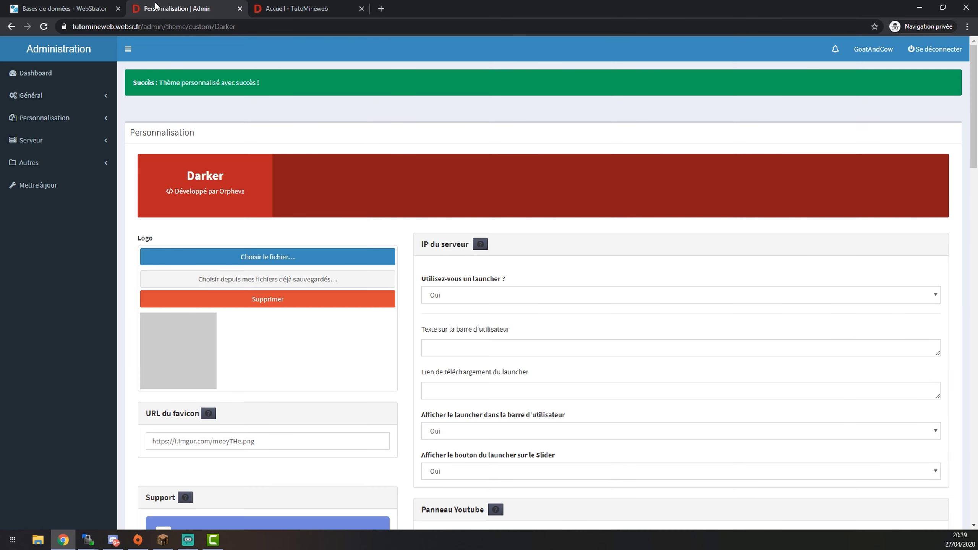
scroll(69, 164, "down", 10)
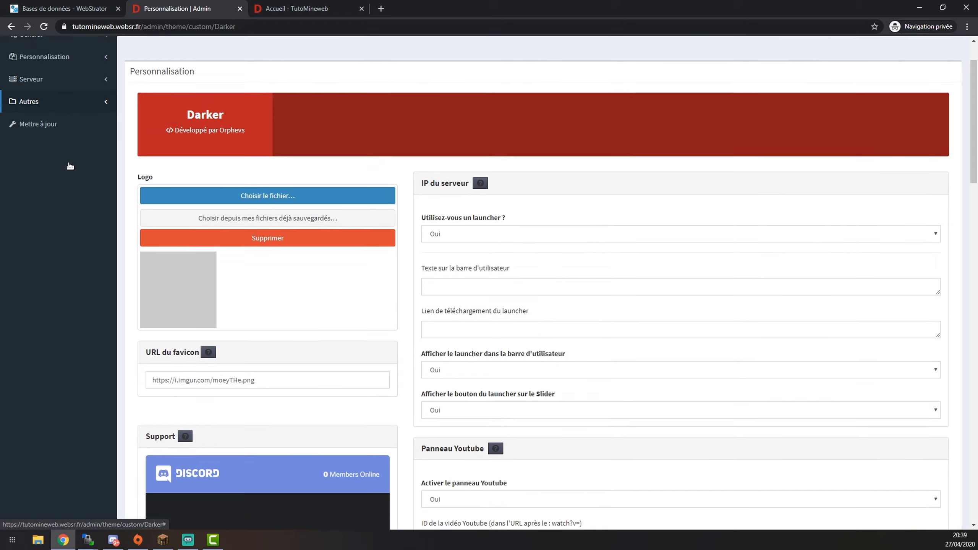
scroll(69, 162, "down", 8)
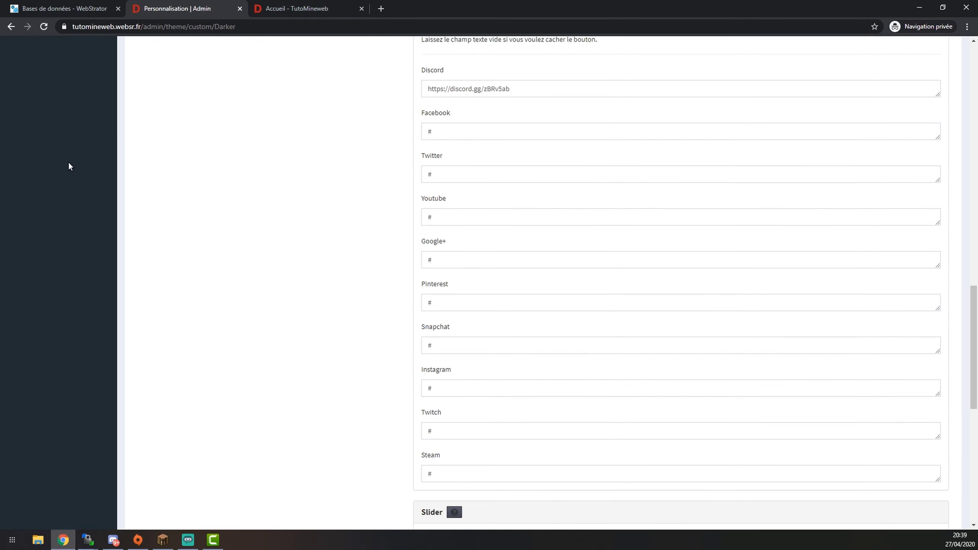
scroll(271, 173, "up", 6)
scroll(270, 173, "up", 3)
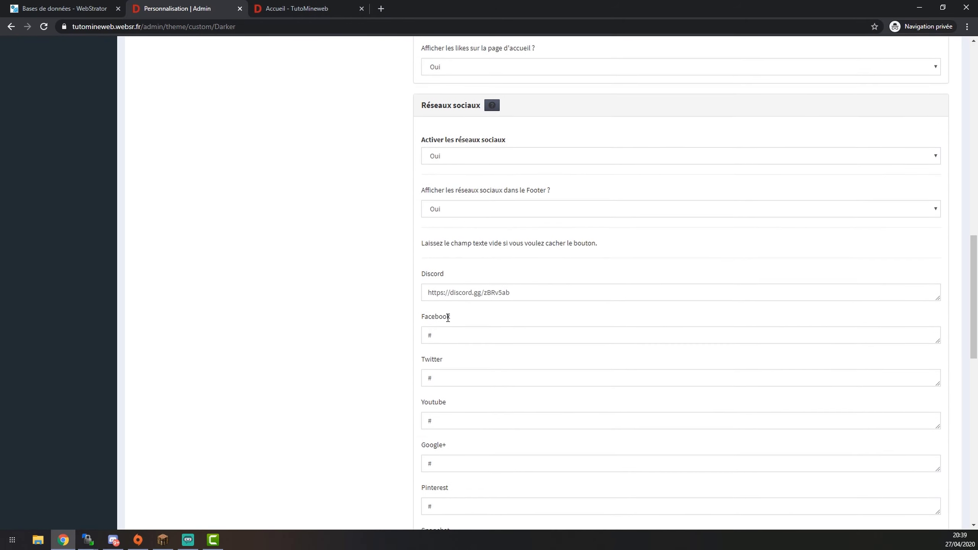
left_click(435, 336)
key("BackSpace")
left_click(442, 376)
key("BackSpace")
left_click(449, 419)
key("BackSpace")
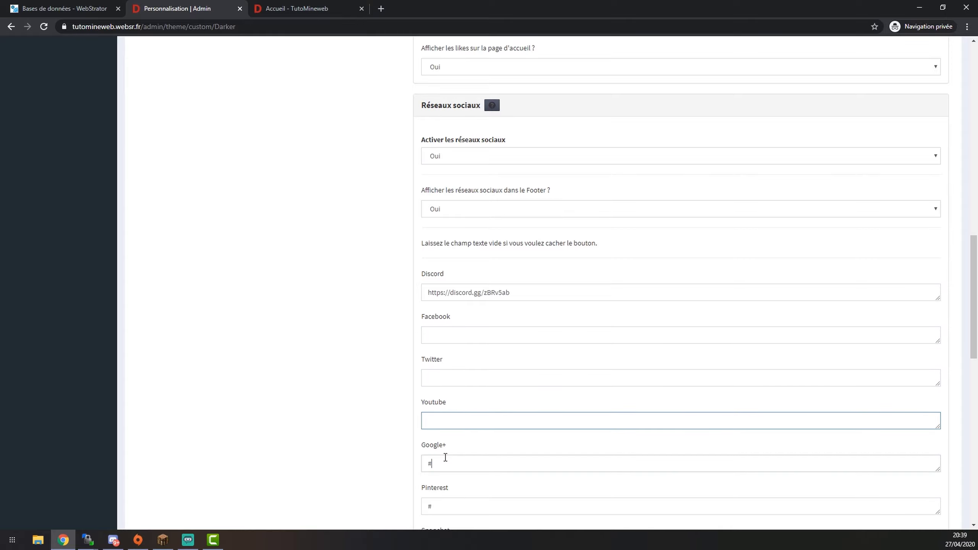
left_click(443, 460)
key("BackSpace")
Clear the Pinterest, Snapchat, Instagram, Twitch and Steam placeholders, save, and return to the home page.
scroll(443, 458, "down", 3)
left_click(439, 404)
key("BackSpace")
left_click(443, 440)
key("BackSpace")
scroll(443, 440, "down", 3)
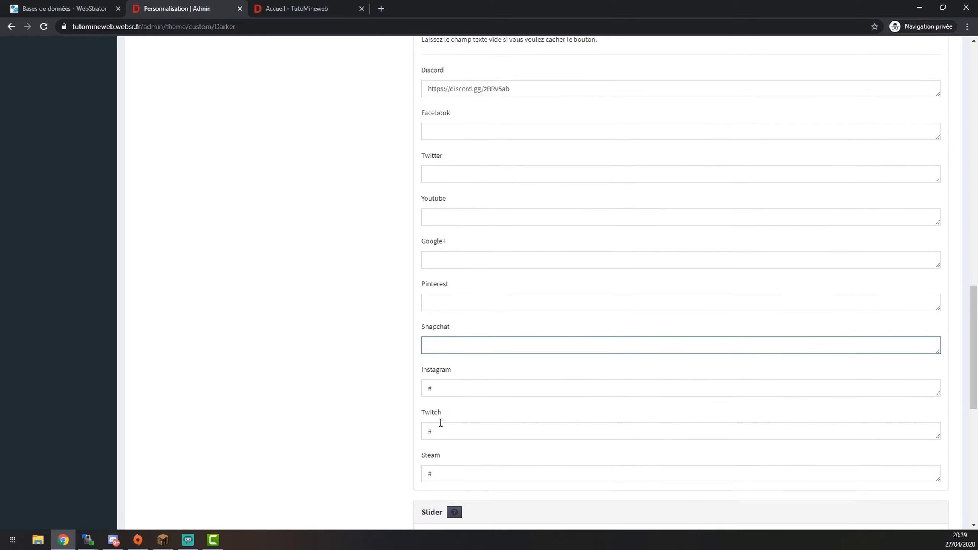
left_click(439, 387)
key("BackSpace")
left_click(442, 430)
key("BackSpace")
left_click(442, 466)
key("BackSpace")
scroll(442, 466, "down", 13)
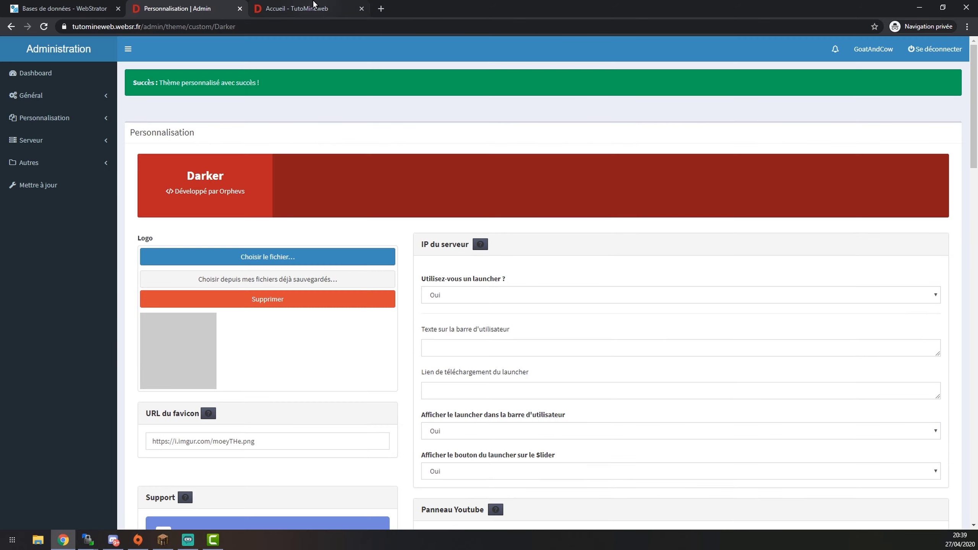
left_click(312, 6)
left_click(44, 26)
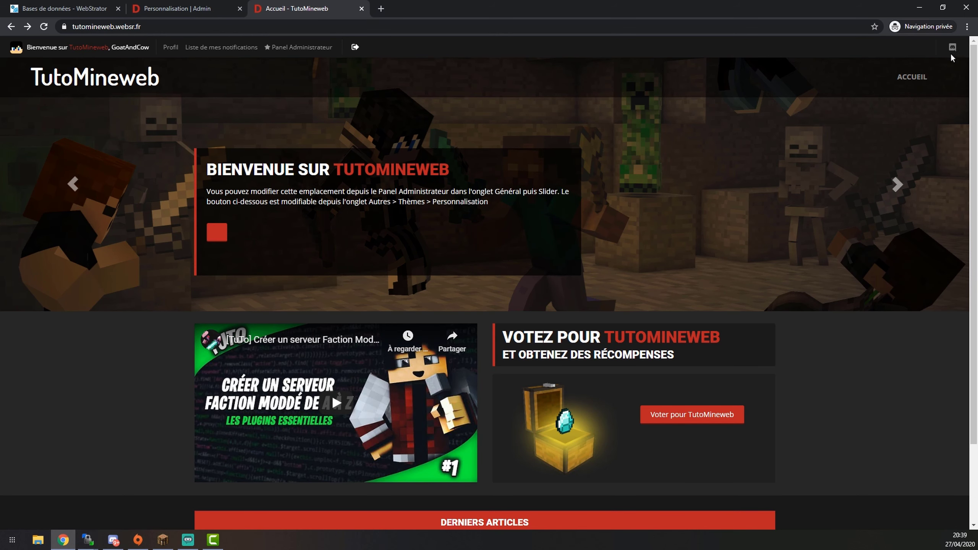
left_click(215, 7)
scroll(596, 320, "down", 20)
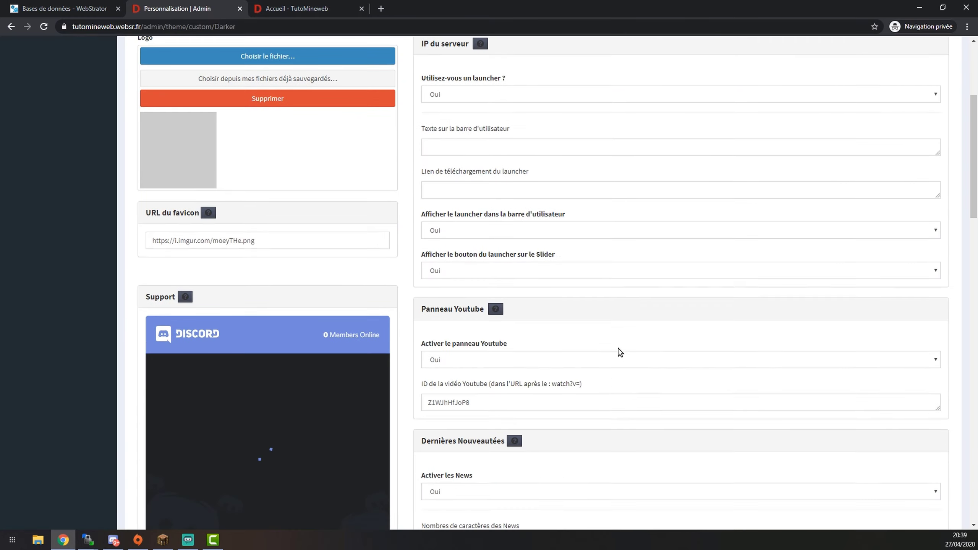
scroll(596, 317, "down", 1)
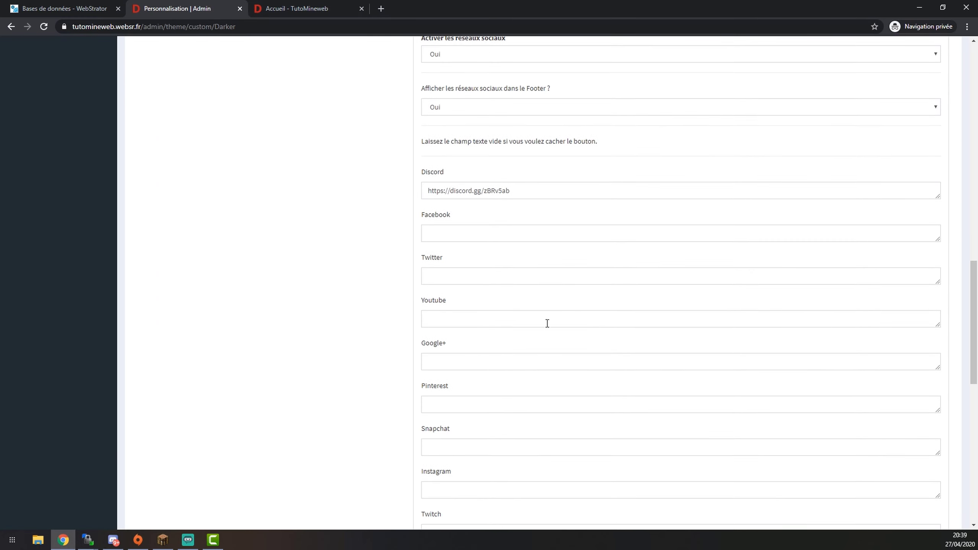
left_click(443, 322)
scroll(270, 200, "up", 4)
scroll(269, 202, "up", 18)
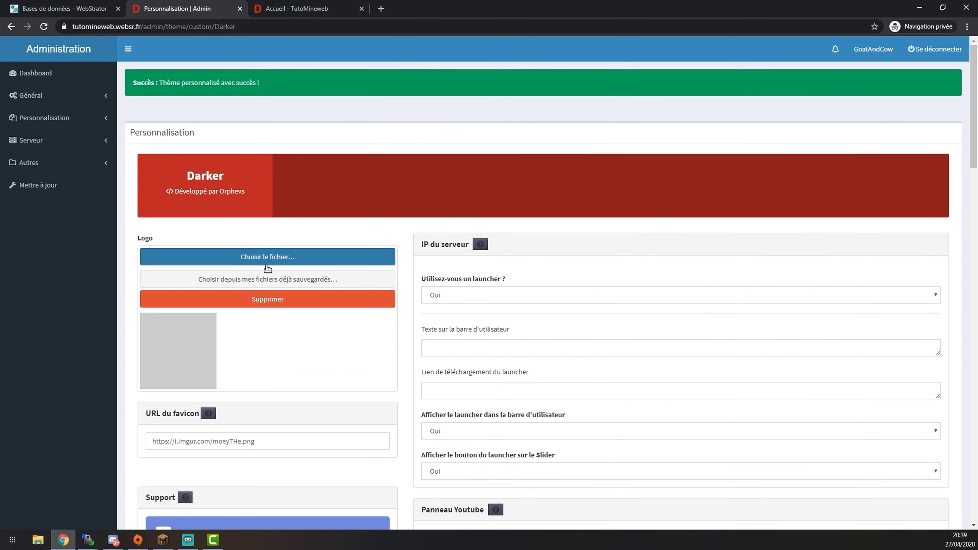
key("ctrl+Tab")
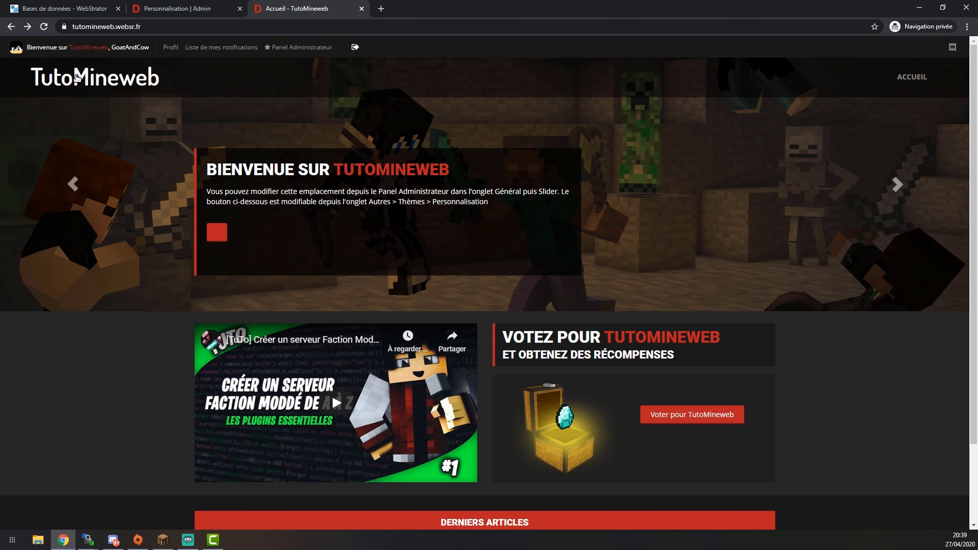
key("ctrl+shift+Tab")
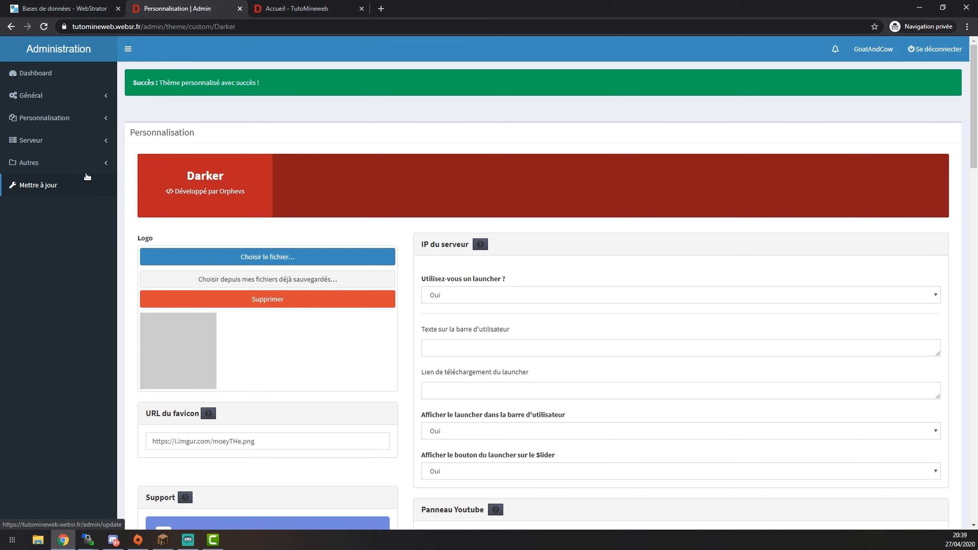
Expand the Autres section of the admin sidebar and open the Plugins list.
left_click(64, 99)
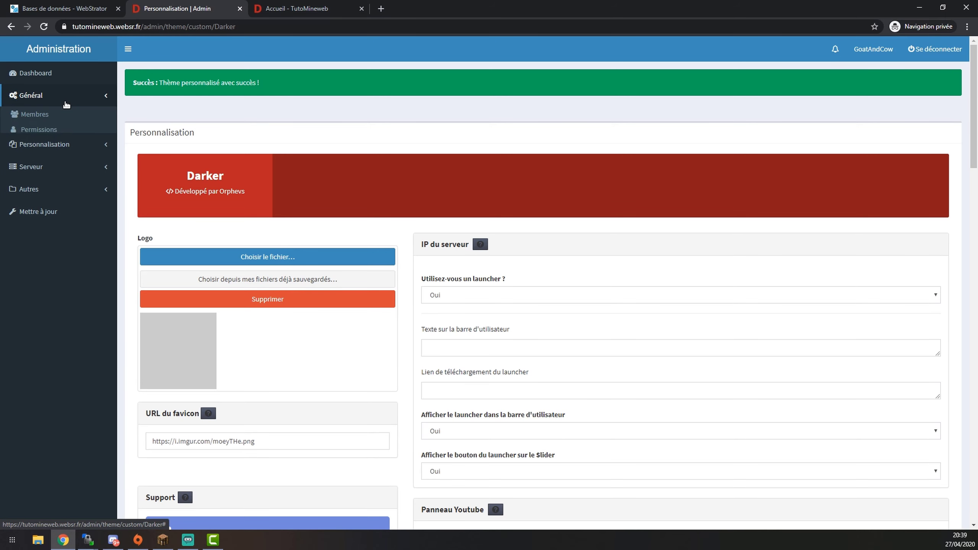
left_click(55, 212)
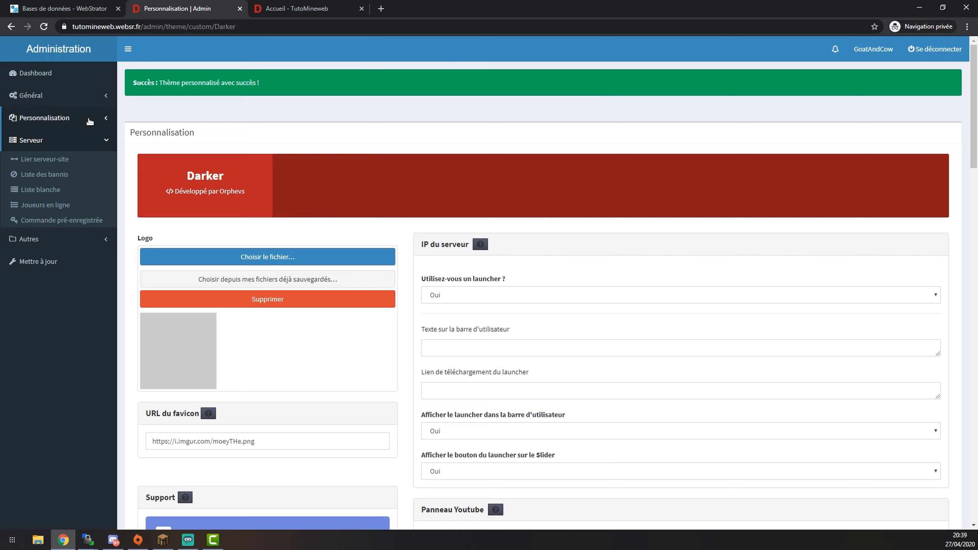
left_click(71, 239)
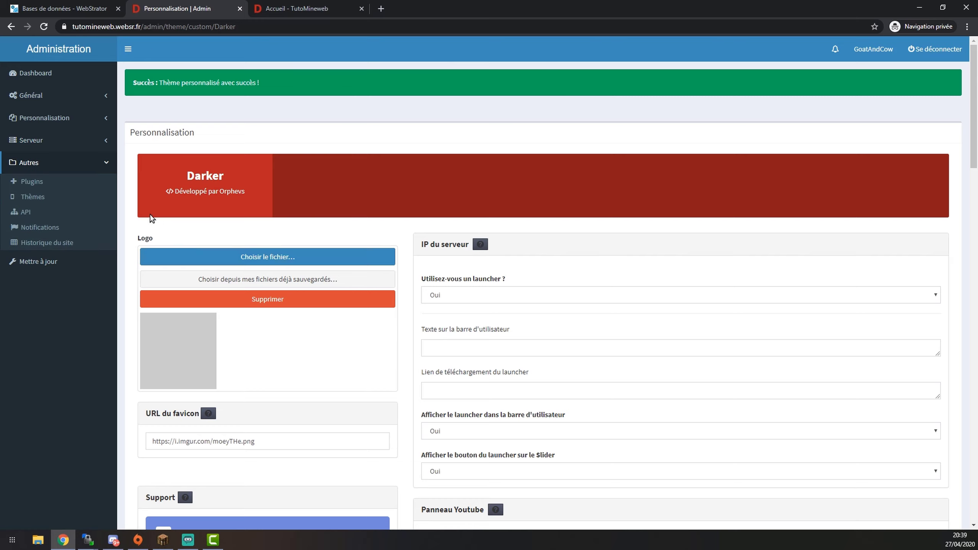
left_click(79, 144)
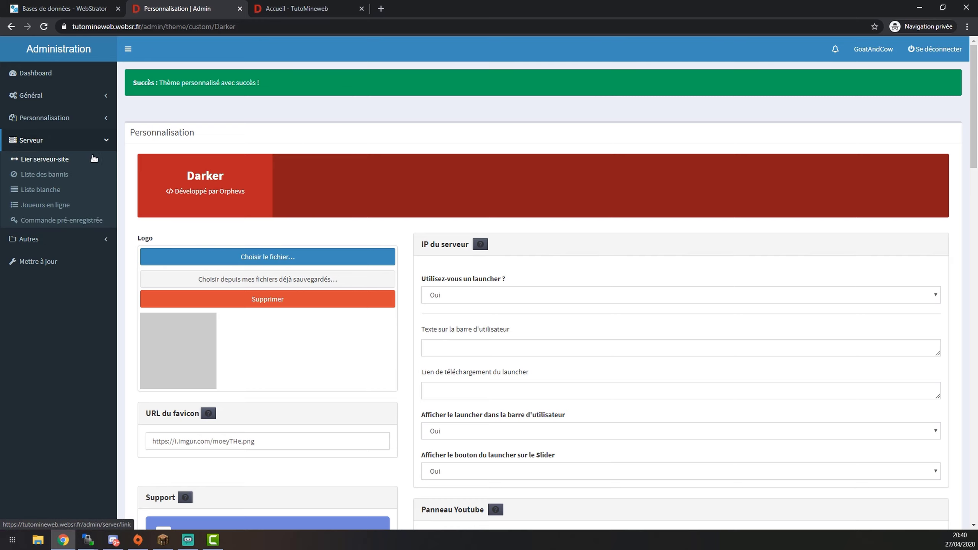
left_click(29, 240)
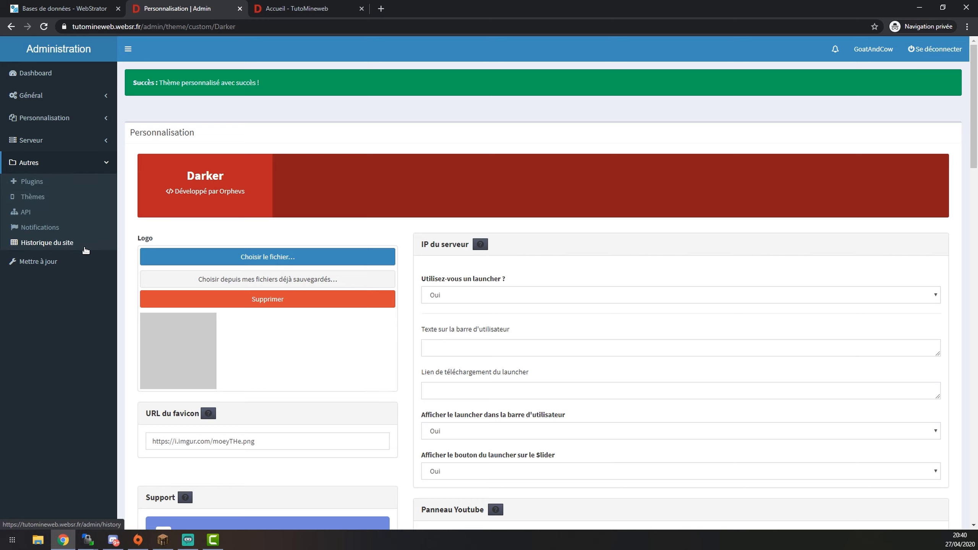
left_click(34, 184)
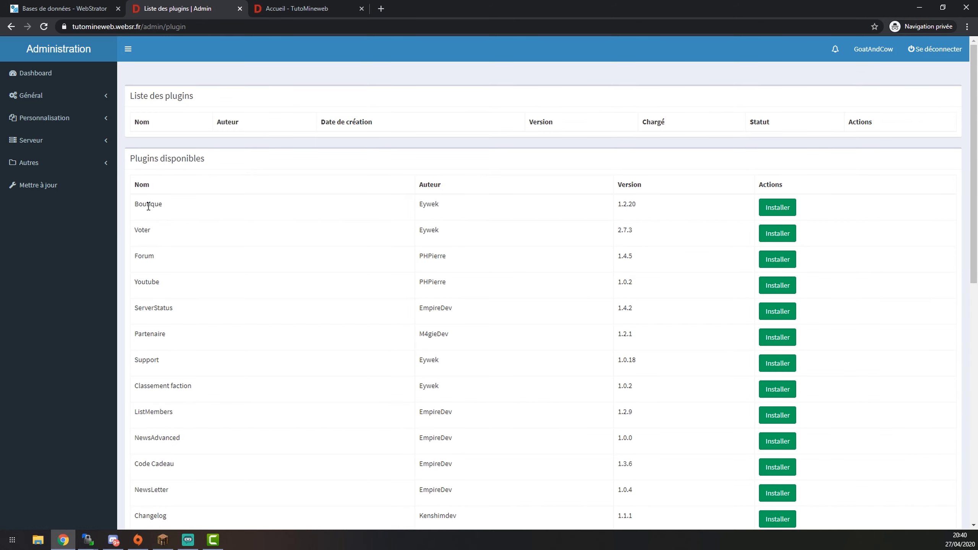
Install the Boutique, Voter and Code Cadeau plugins from the available plugins list.
left_click(770, 209)
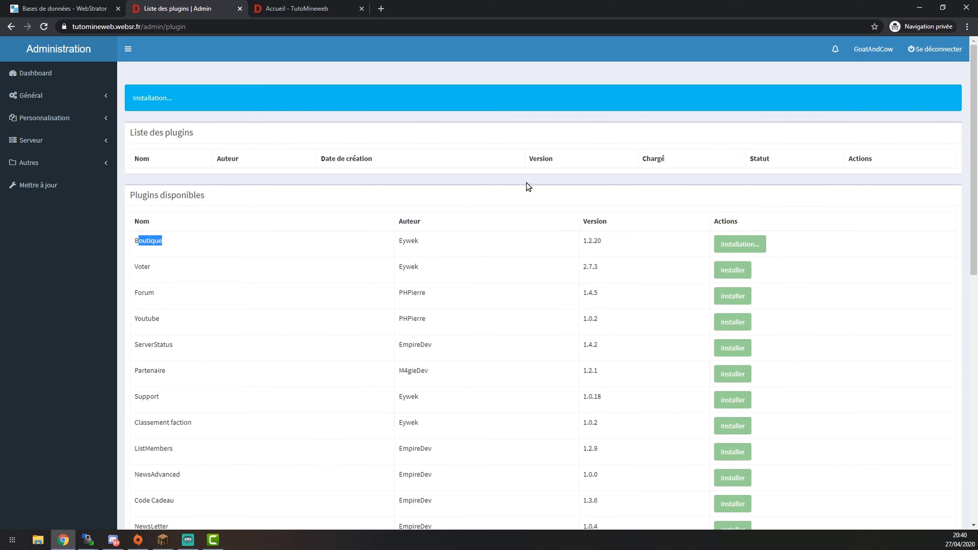
left_click(776, 270)
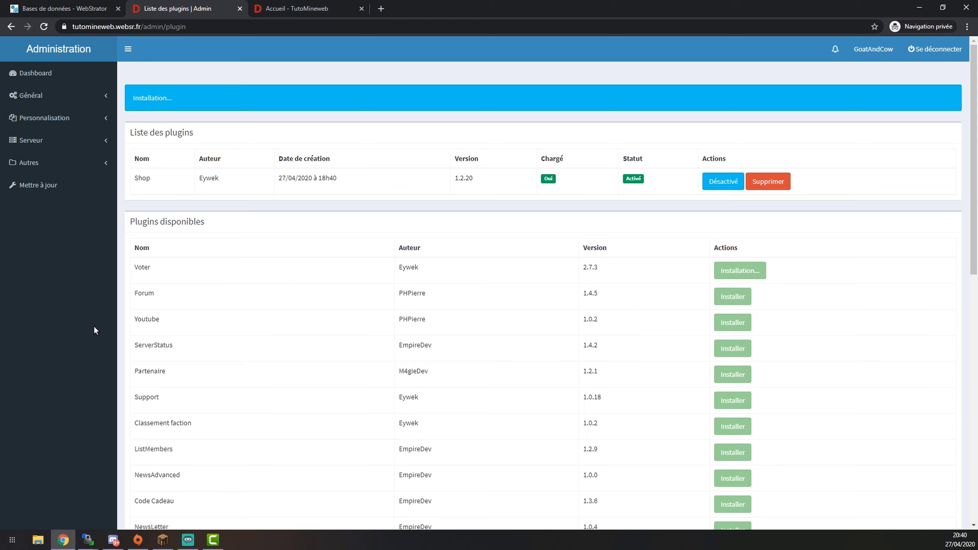
scroll(86, 324, "down", 4)
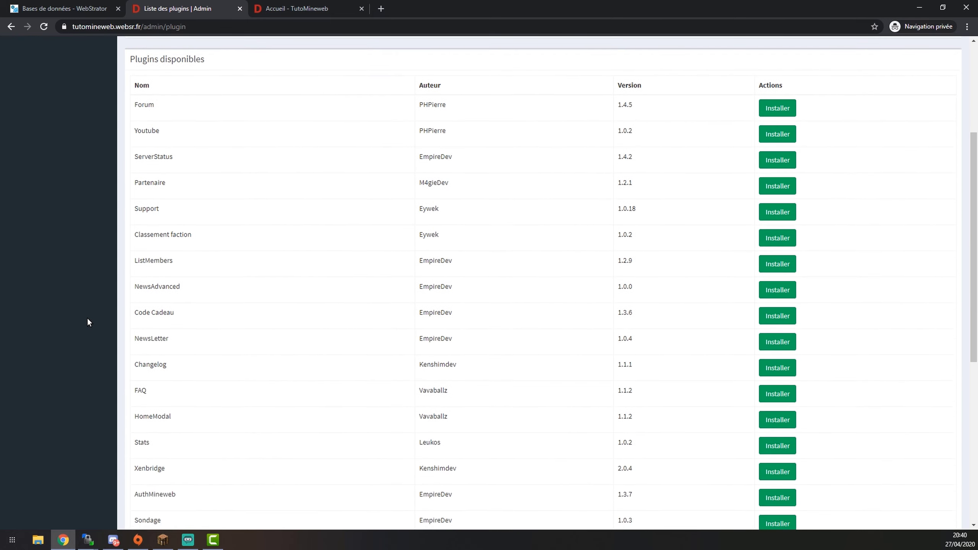
scroll(87, 320, "down", 5)
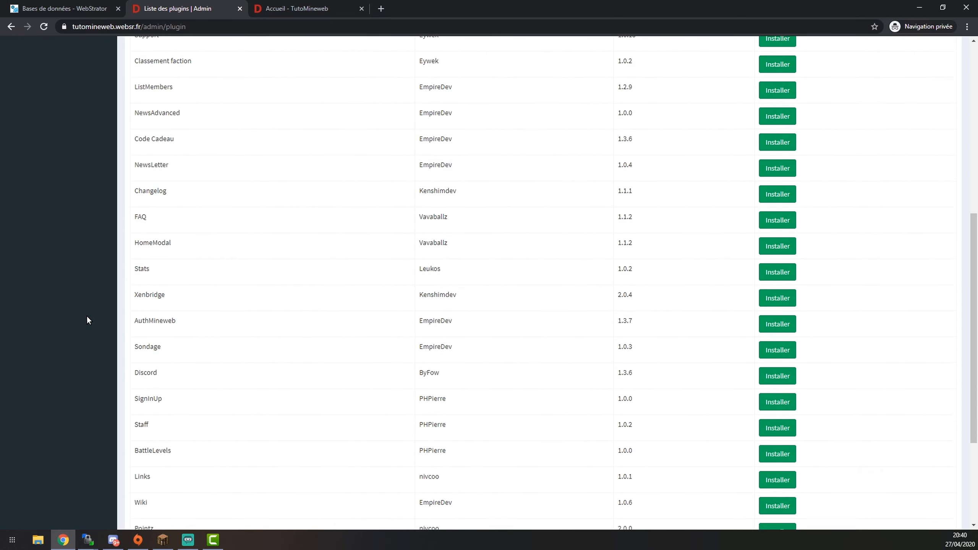
scroll(88, 320, "down", 3)
scroll(175, 326, "up", 5)
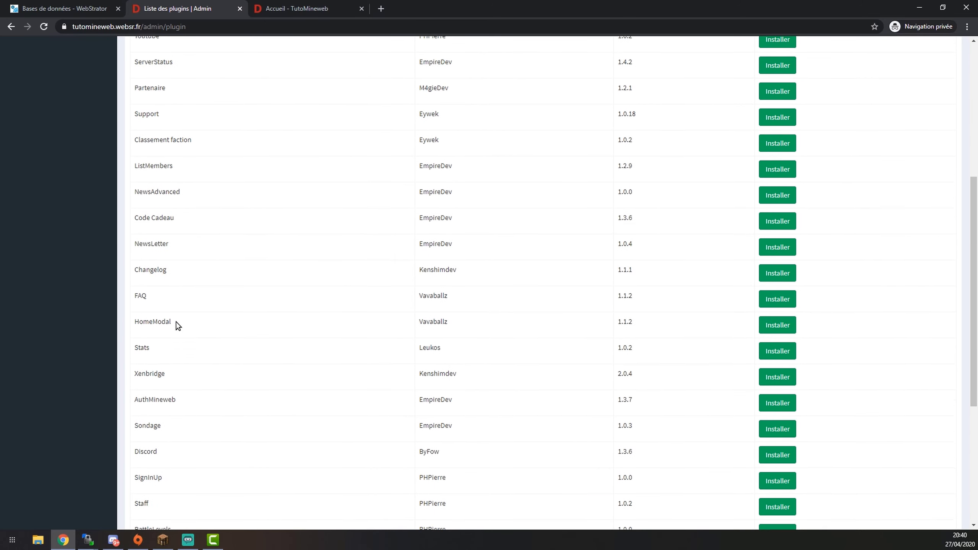
scroll(179, 325, "up", 3)
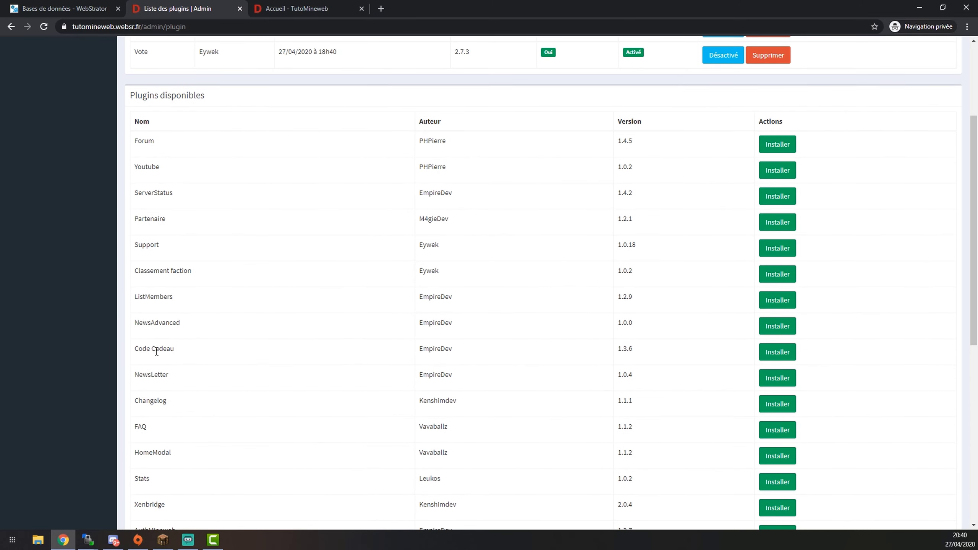
left_click(778, 352)
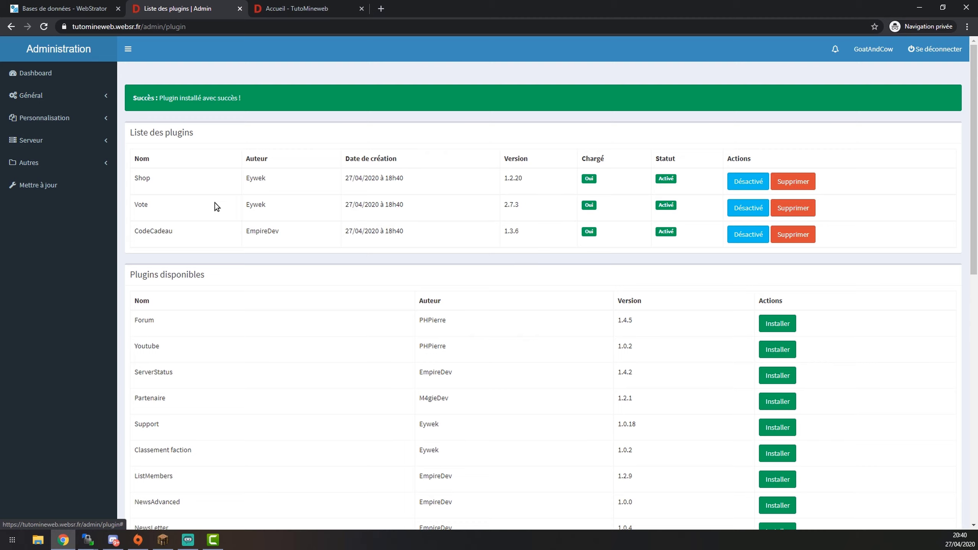
Reload the plugins page so the new Boutique section appears in the admin menu.
left_click(77, 100)
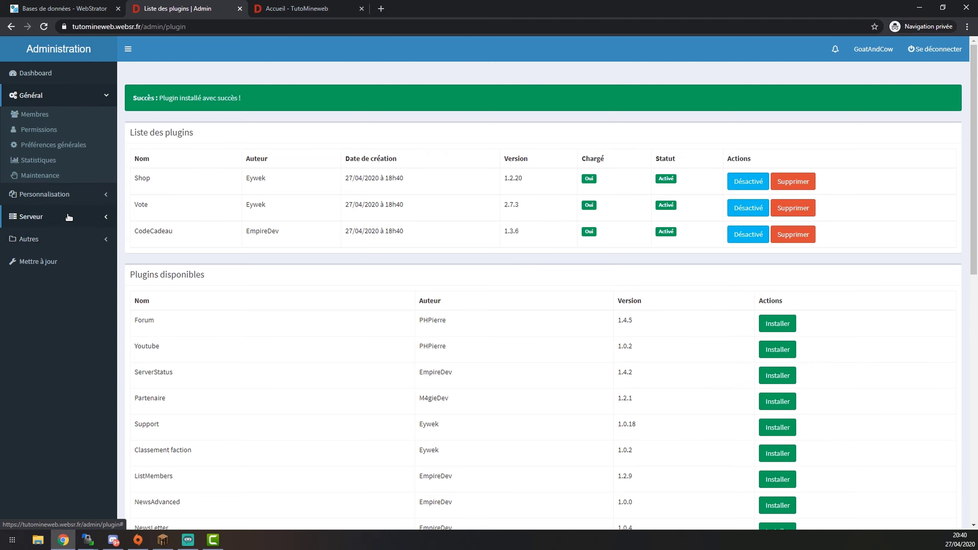
left_click(69, 218)
left_click(68, 227)
left_click(67, 119)
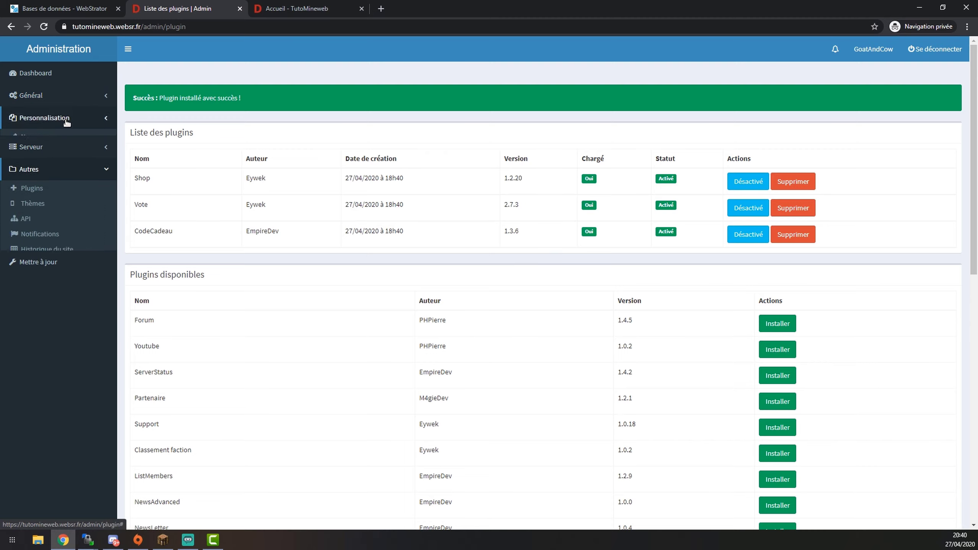
left_click(44, 28)
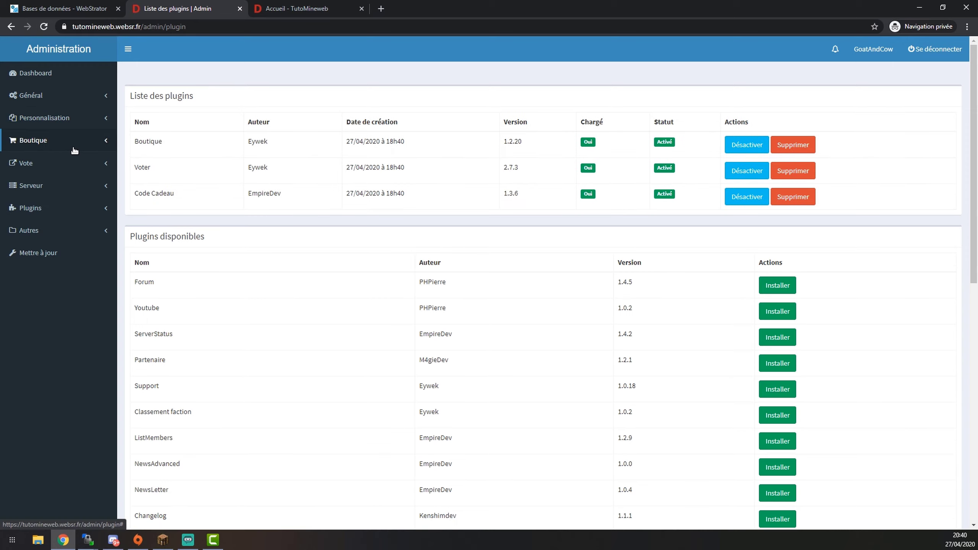
left_click(96, 149)
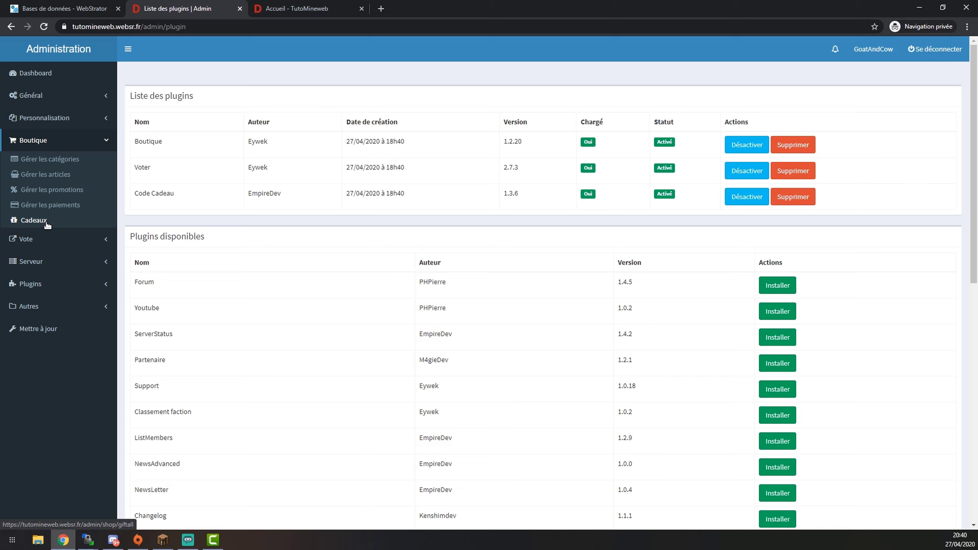
Open the published news articles list under Personnalisation > News.
left_click(58, 101)
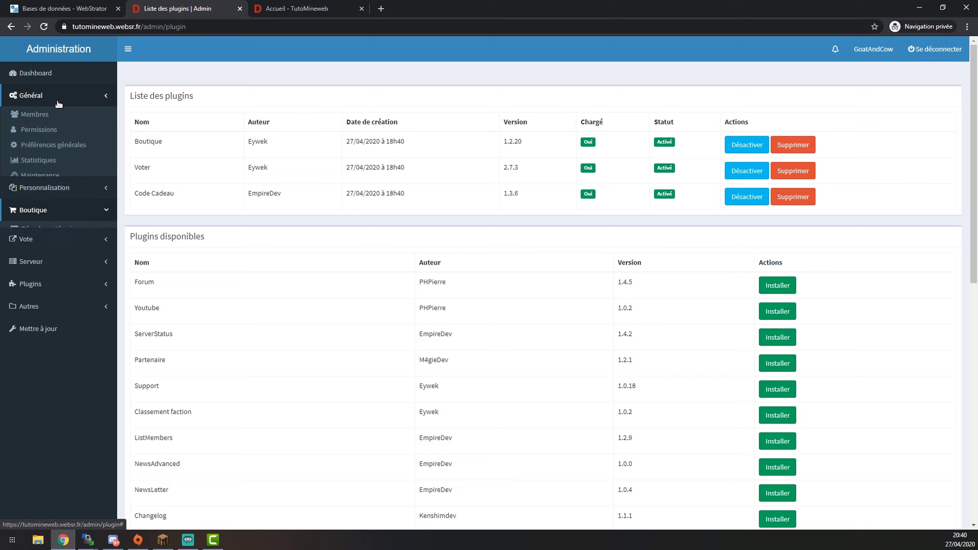
left_click(58, 195)
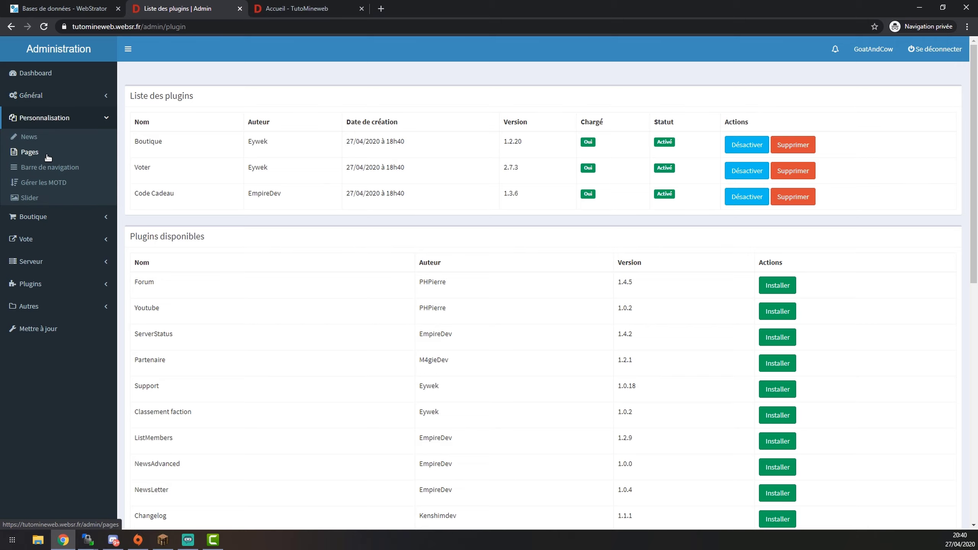
left_click(45, 139)
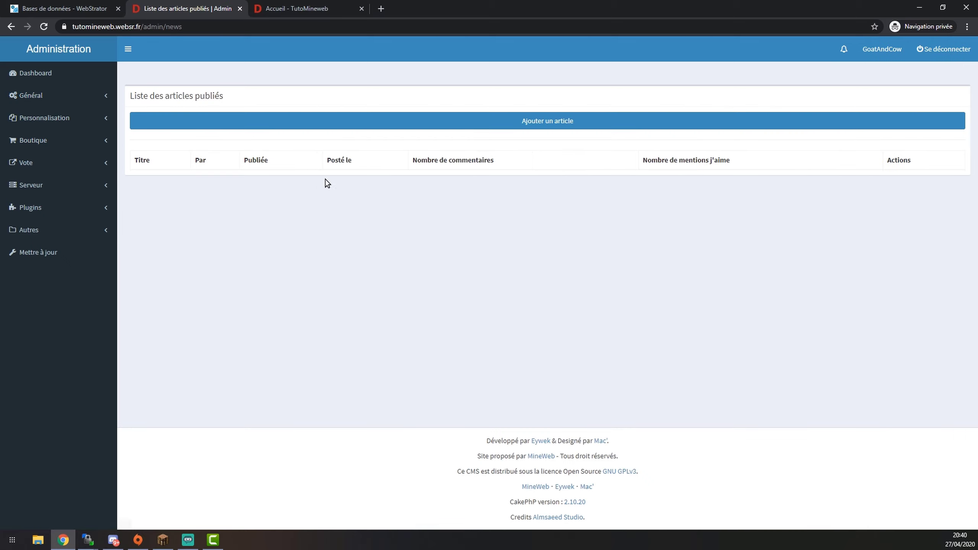
Add a classic navigation link named 'Shop' pointing to the Boutique plugin page /shop.
left_click(63, 97)
left_click(57, 163)
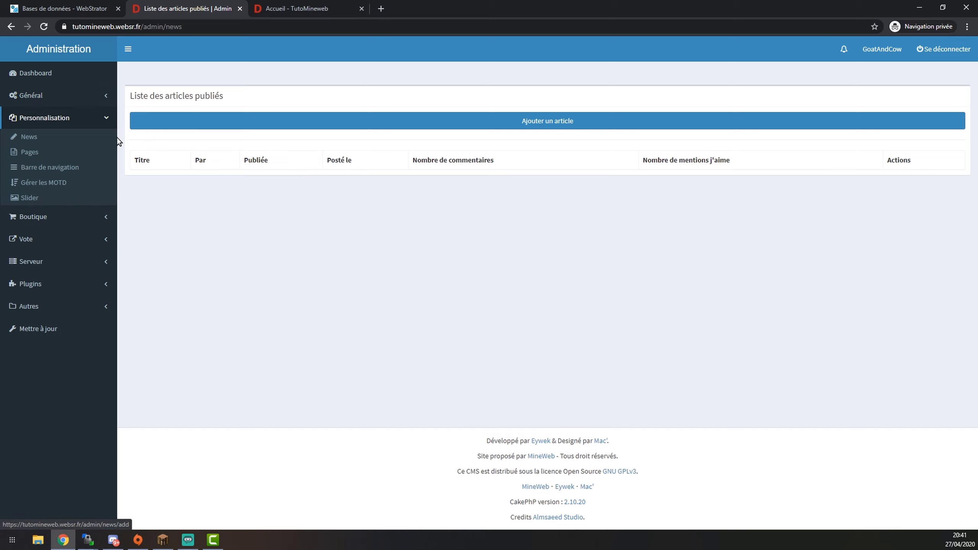
left_click(77, 168)
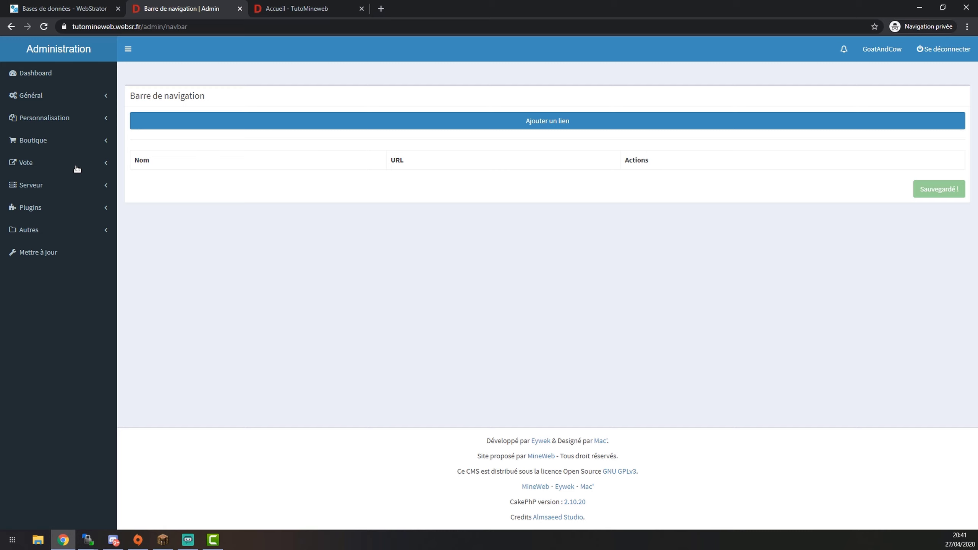
left_click(297, 8)
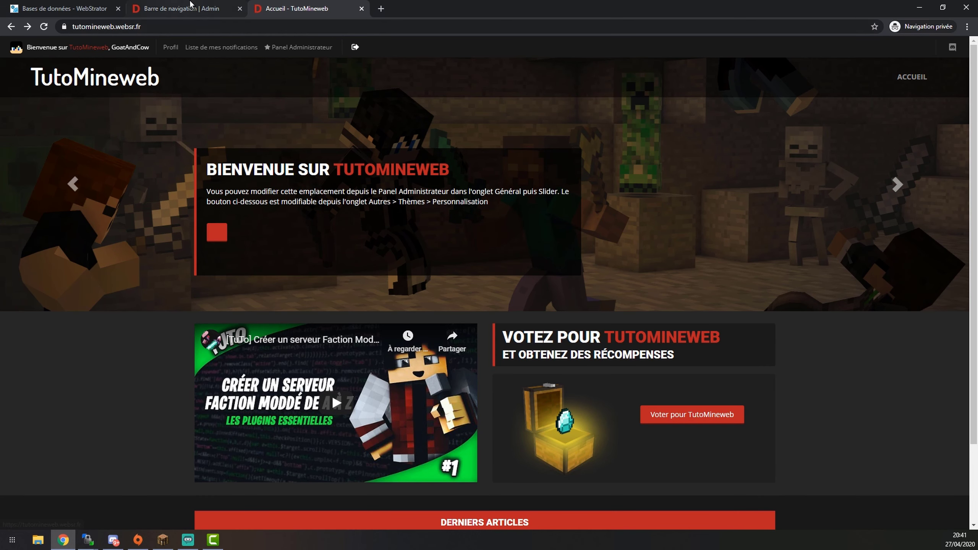
left_click(173, 8)
left_click(585, 122)
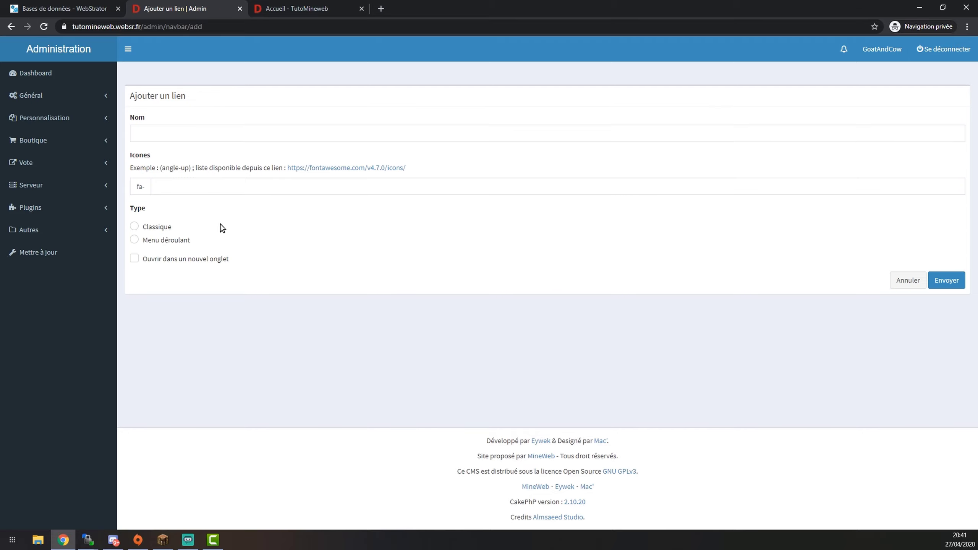
left_click(135, 228)
left_click(266, 138)
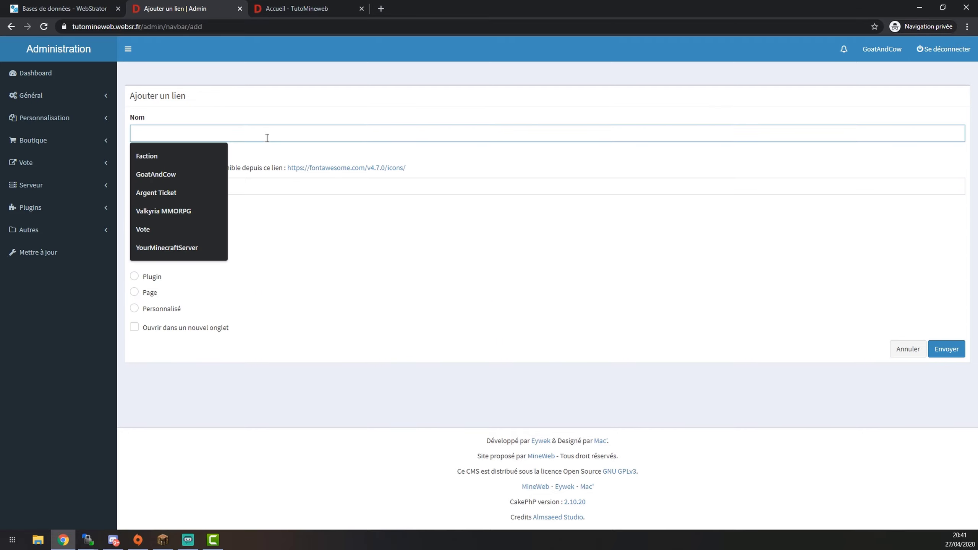
type("Shop")
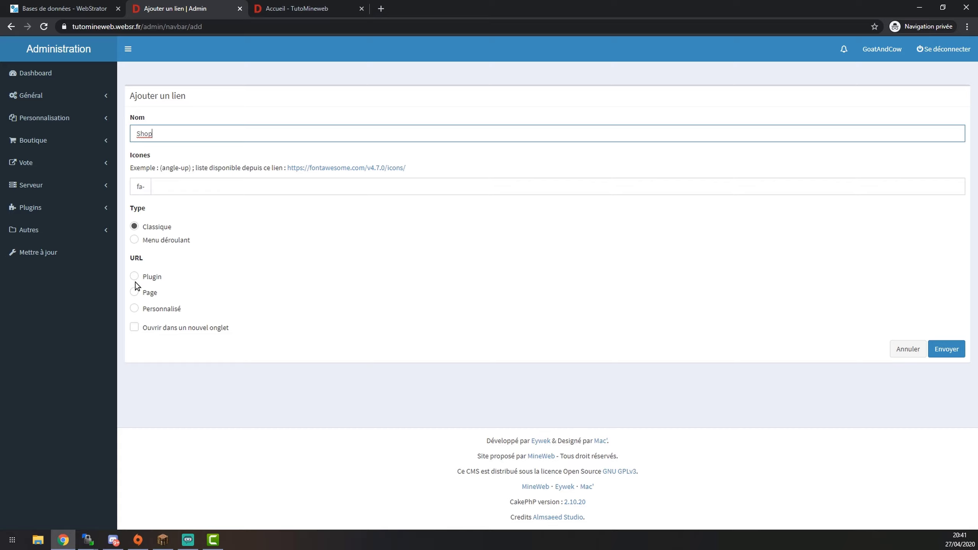
left_click(134, 277)
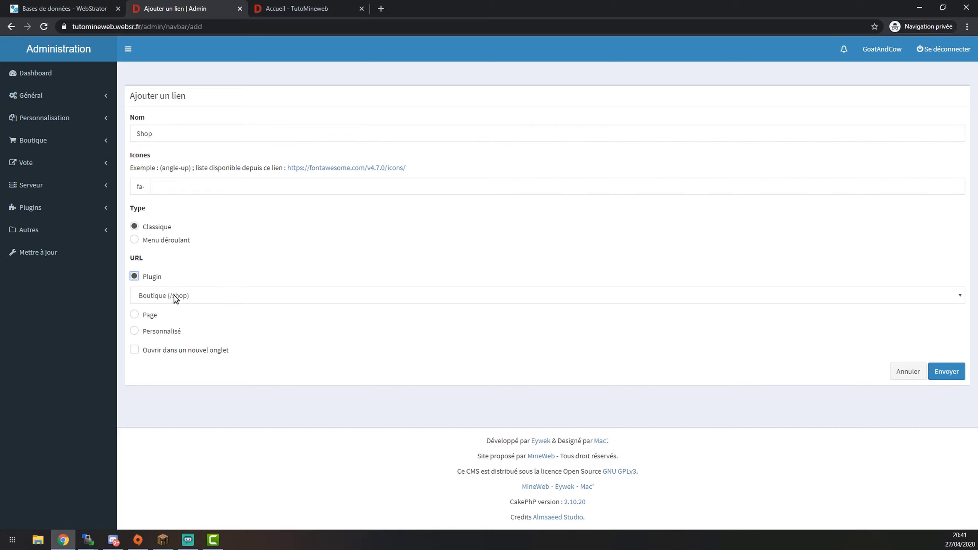
left_click(951, 374)
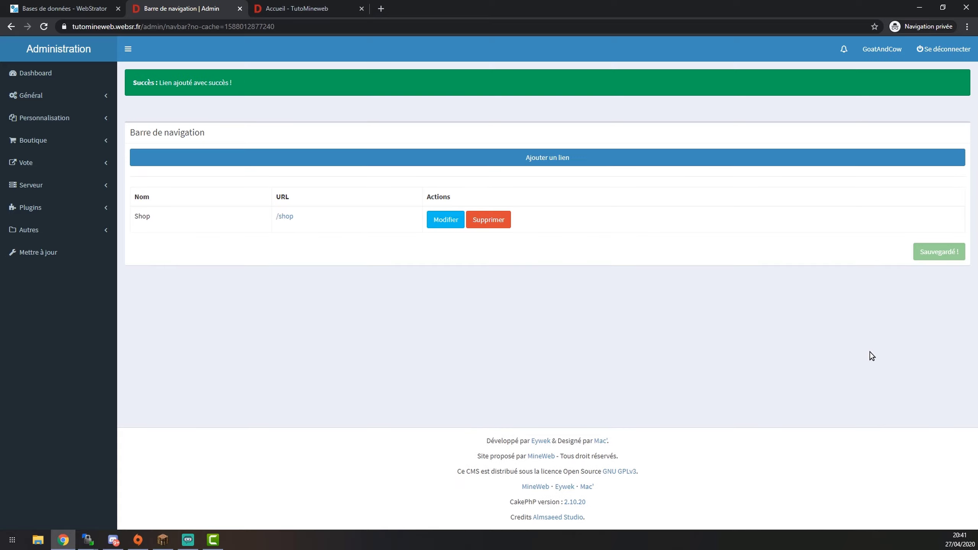
Reload the public homepage and check that the Shop link opens the shop page.
left_click(306, 8)
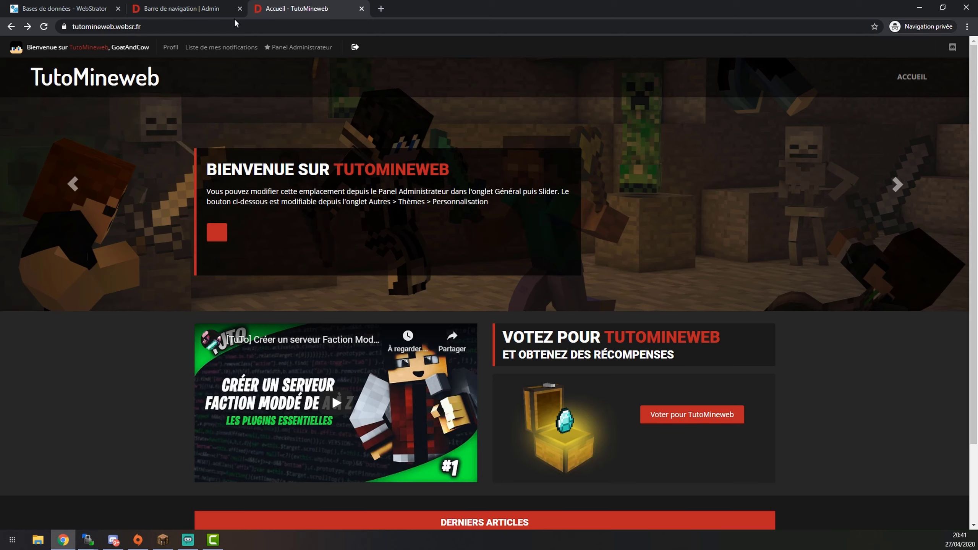
left_click(44, 26)
left_click(918, 77)
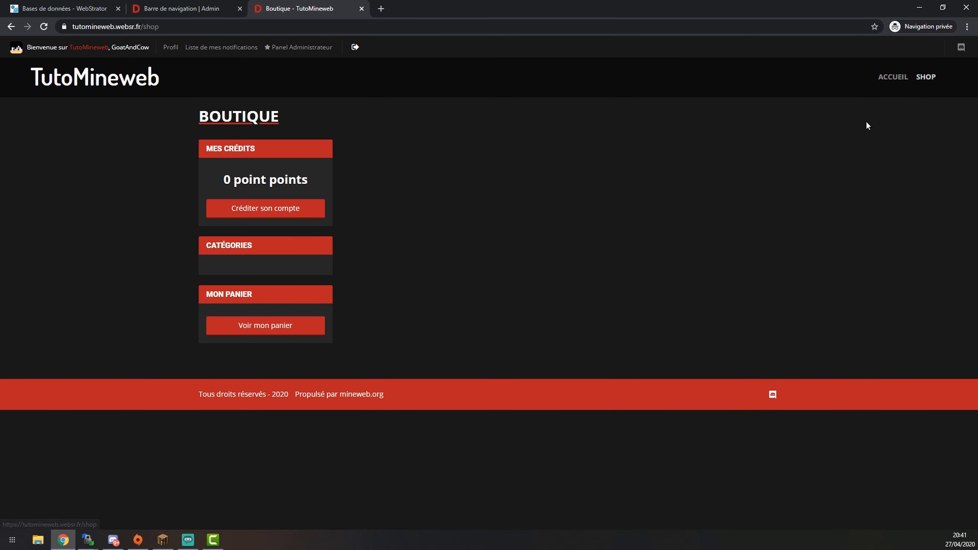
left_click(10, 26)
left_click(181, 8)
Start another navigation link and name it 'Gift Code'.
left_click(478, 164)
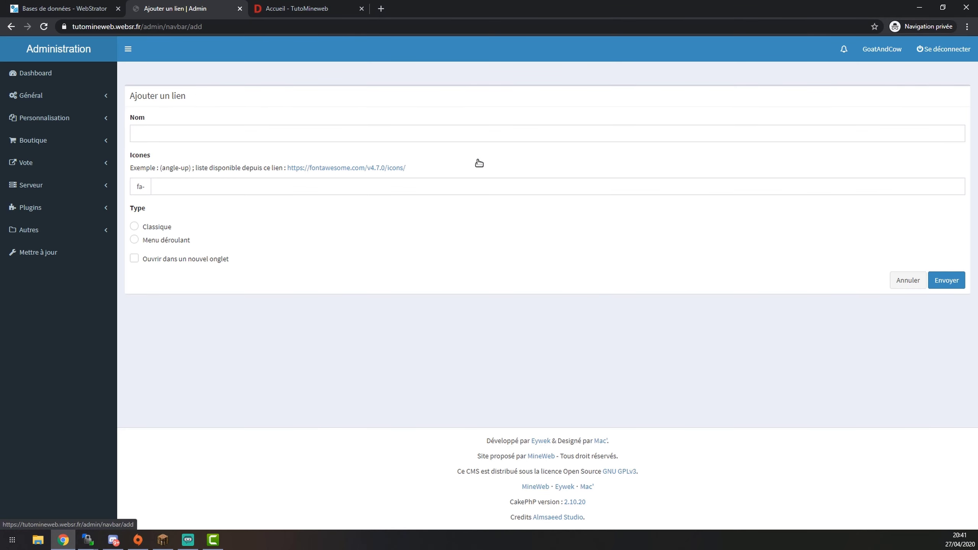
left_click(257, 138)
left_click(346, 180)
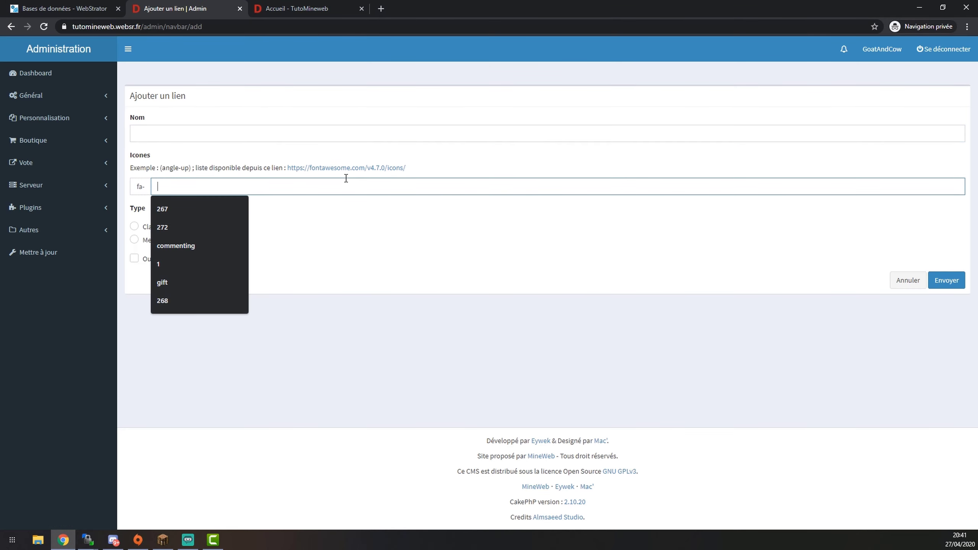
left_click(296, 132)
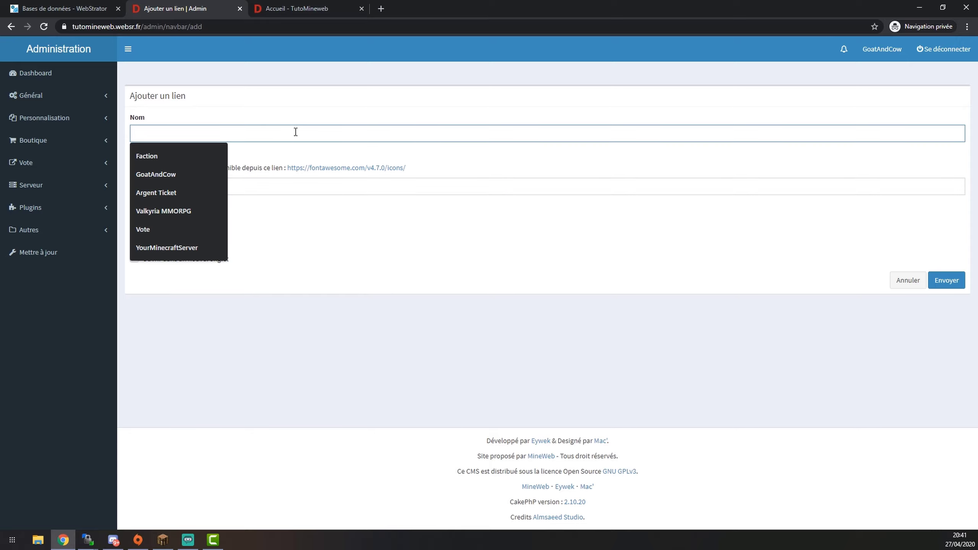
type("Gift Code")
left_click(202, 154)
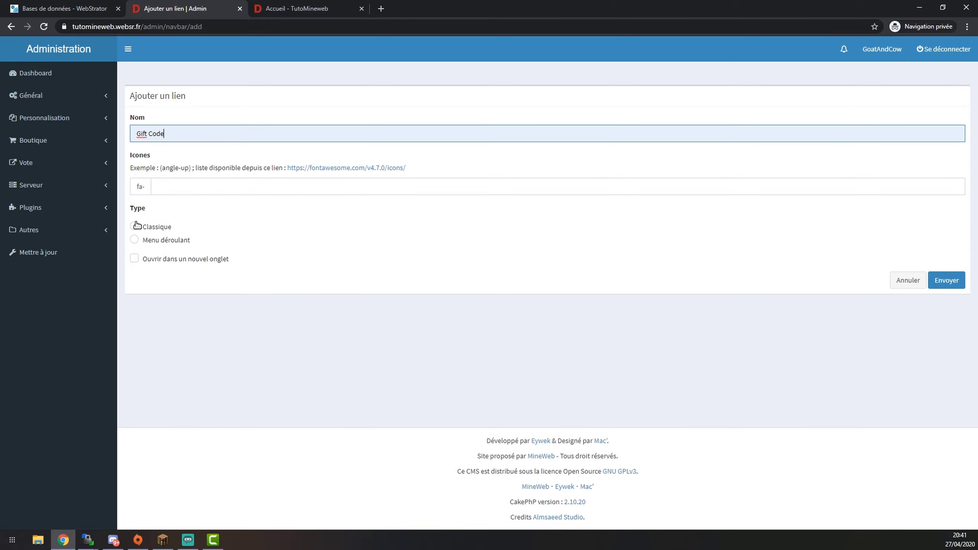
Make it a classic link to the Code Cadeau plugin page /code, save, and open it publicly.
left_click(134, 227)
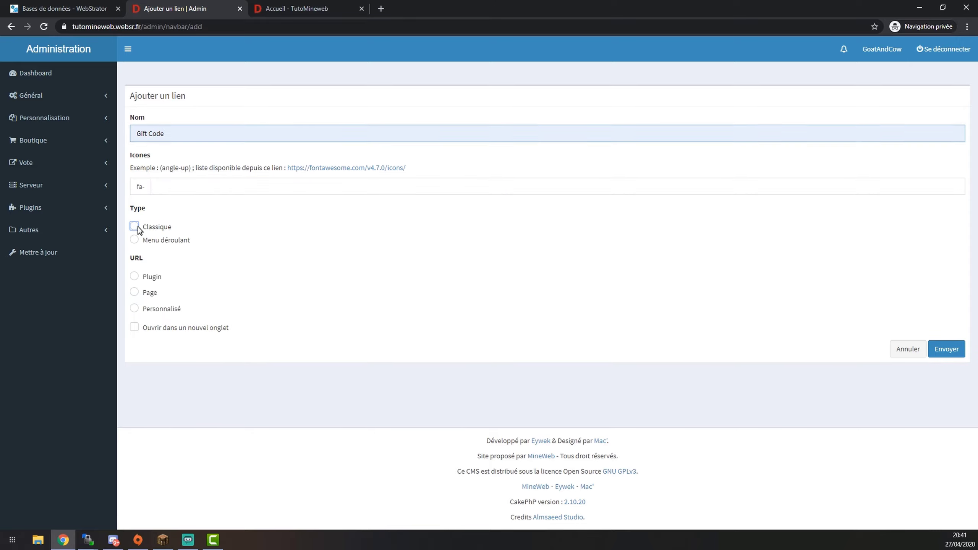
left_click(134, 276)
left_click(174, 297)
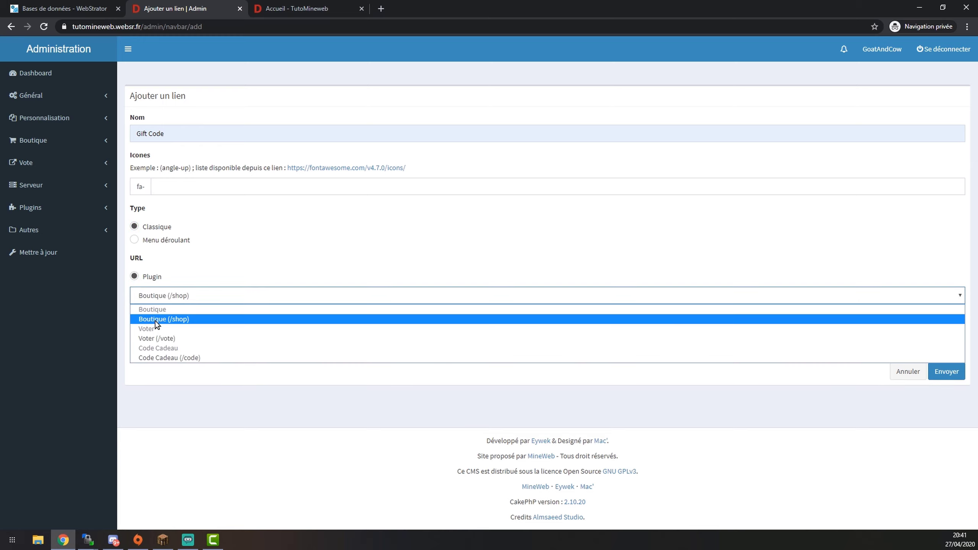
left_click(167, 358)
left_click(934, 371)
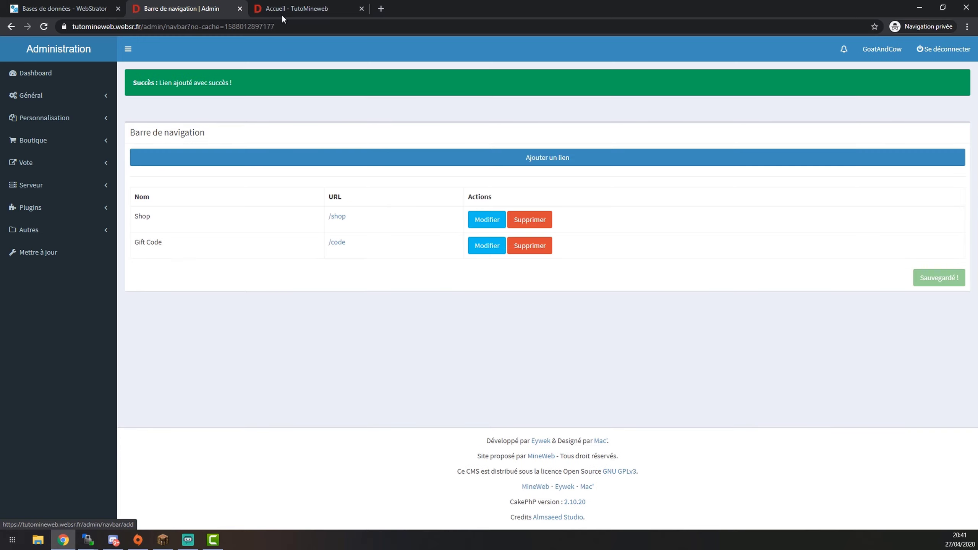
left_click(293, 9)
left_click(918, 77)
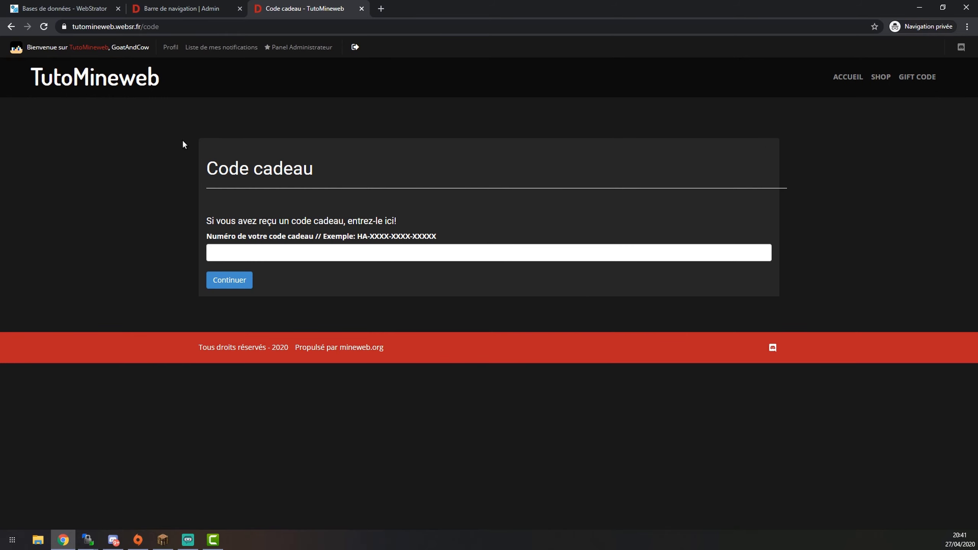
View the empty Code Cadeau code management page, then open Général > Préférences générales.
left_click(181, 8)
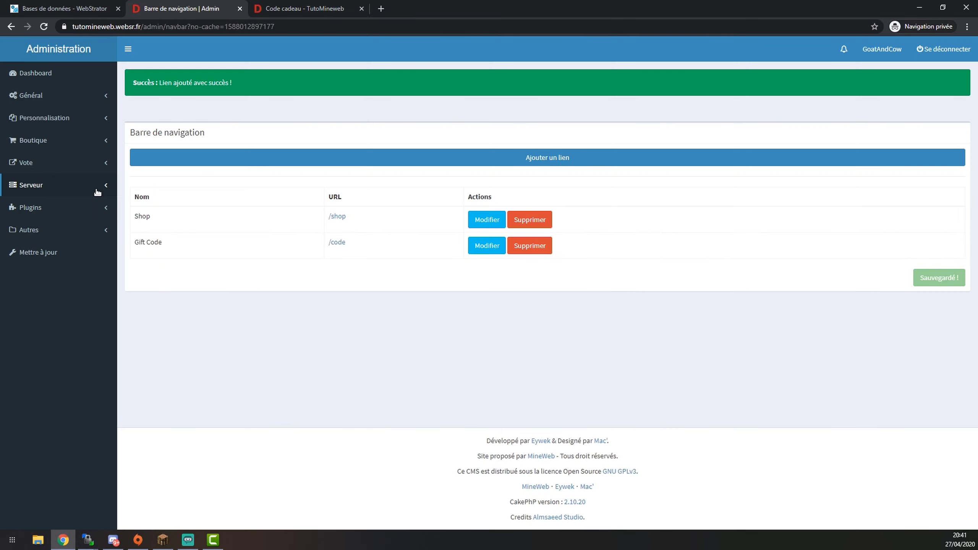
left_click(86, 232)
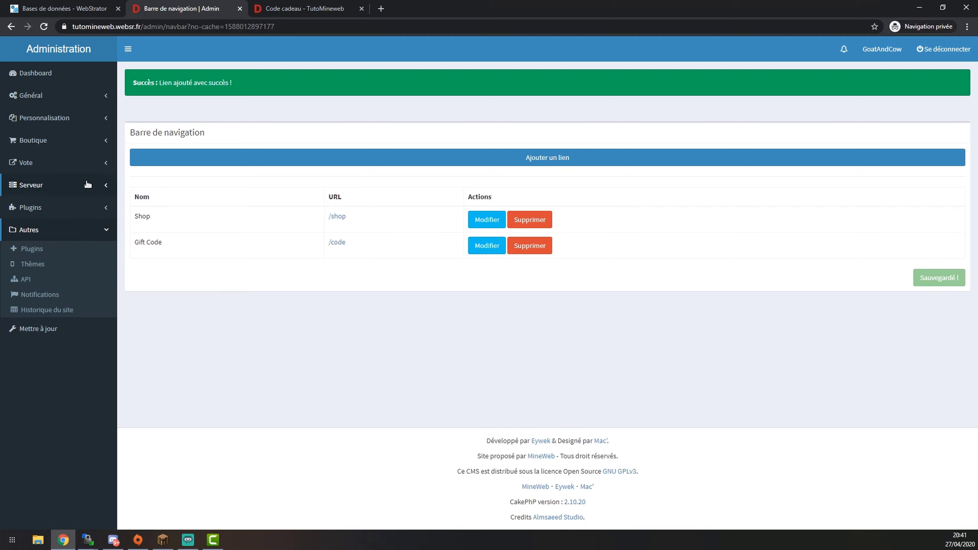
left_click(71, 208)
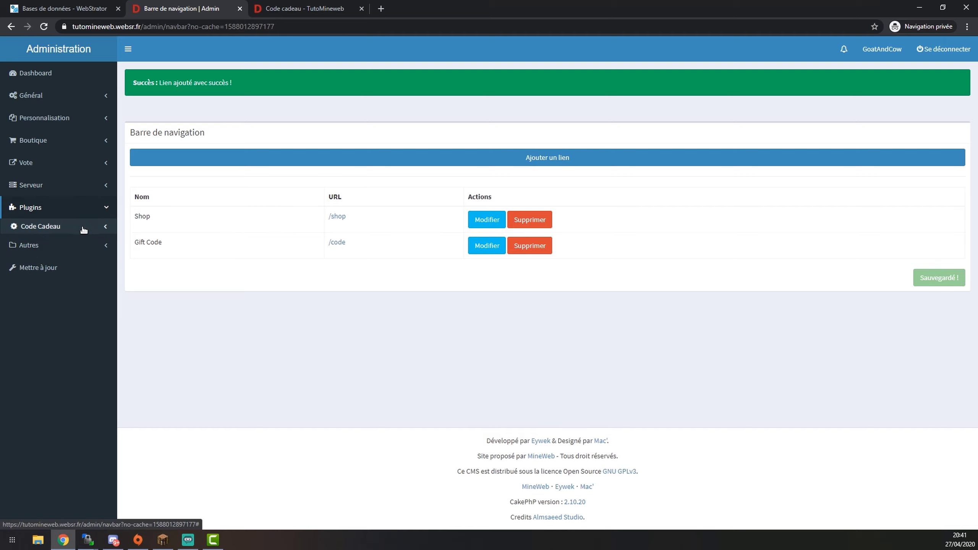
left_click(79, 227)
left_click(76, 242)
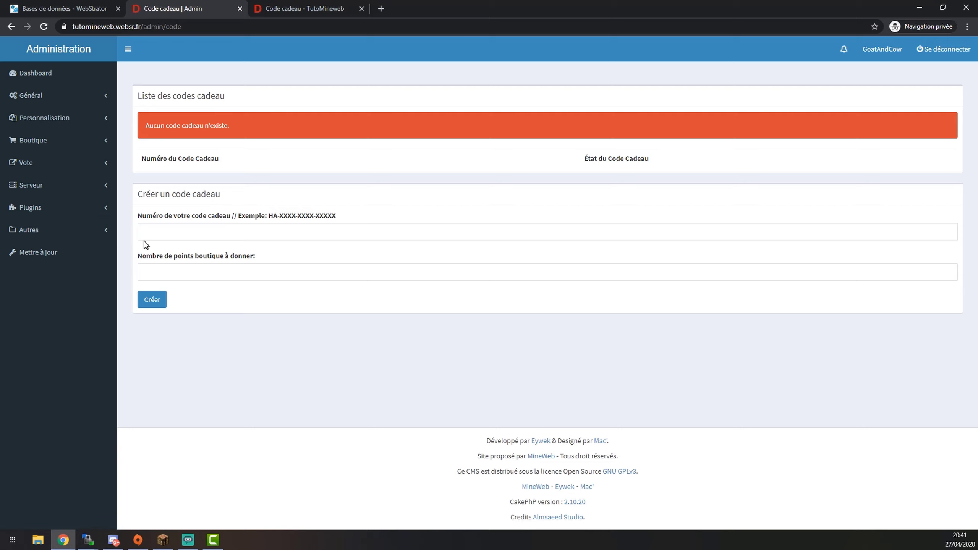
left_click(81, 99)
left_click(72, 148)
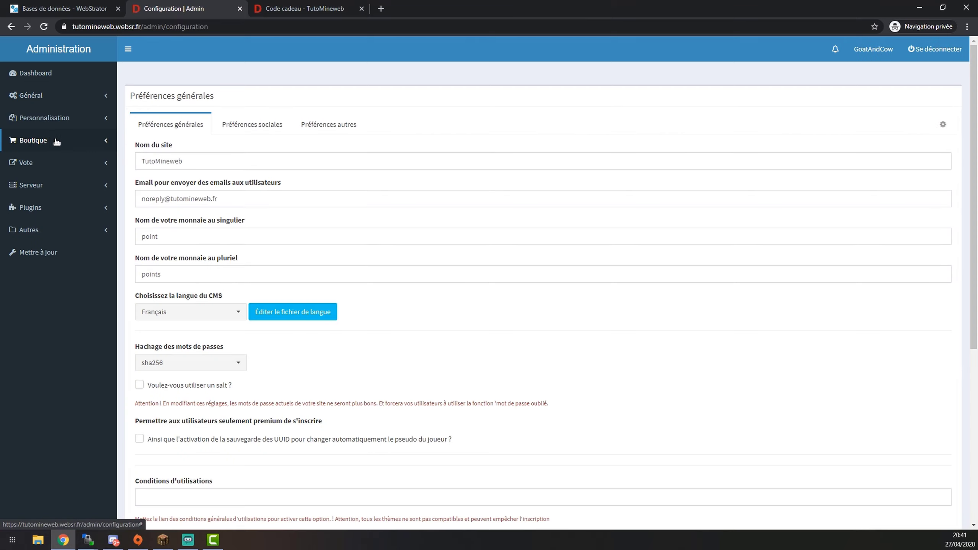